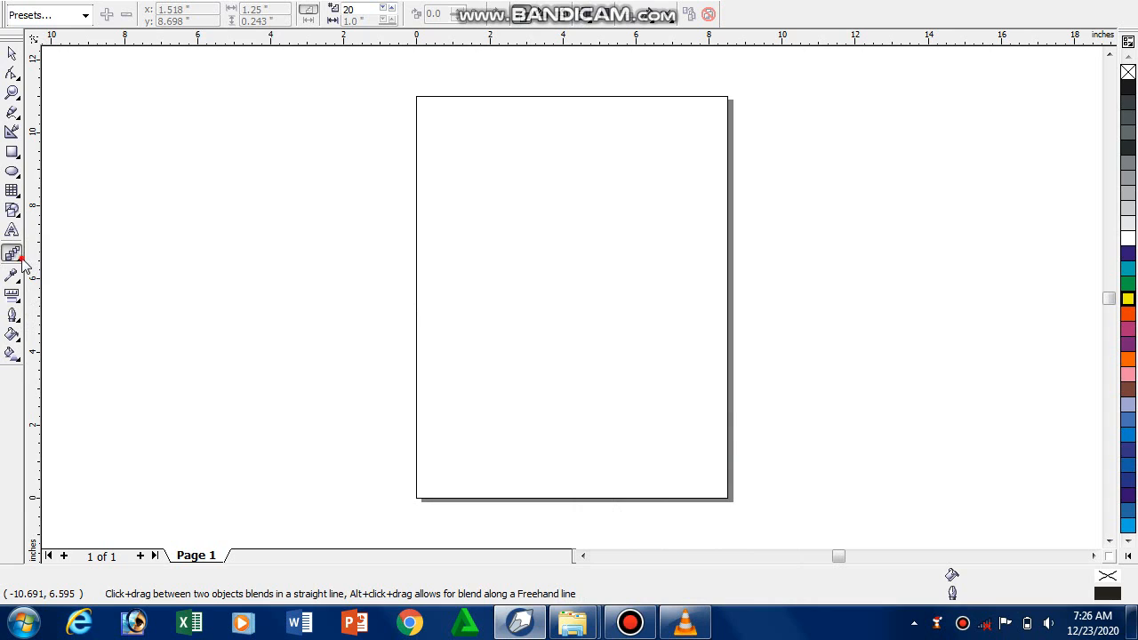
pyautogui.click(19, 260)
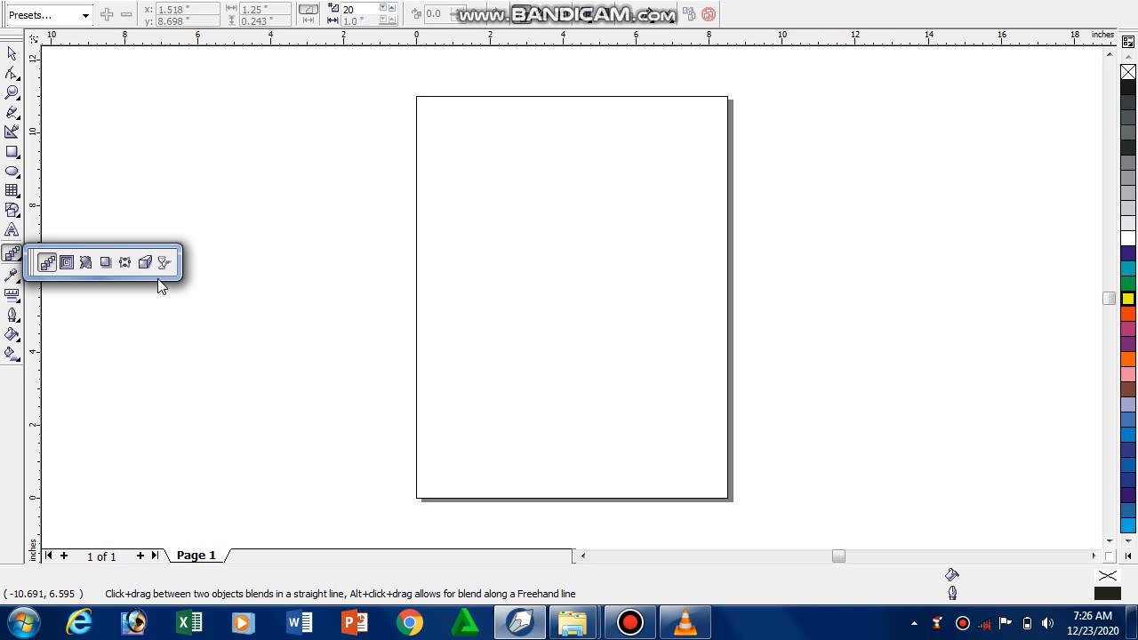
pyautogui.click(18, 279)
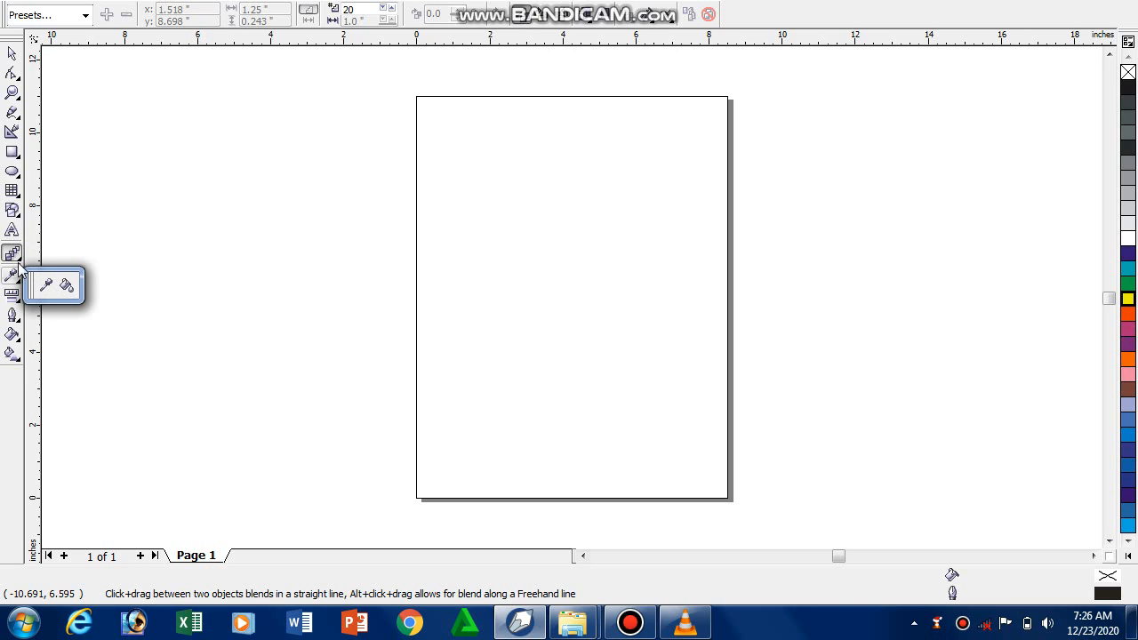
pyautogui.click(18, 264)
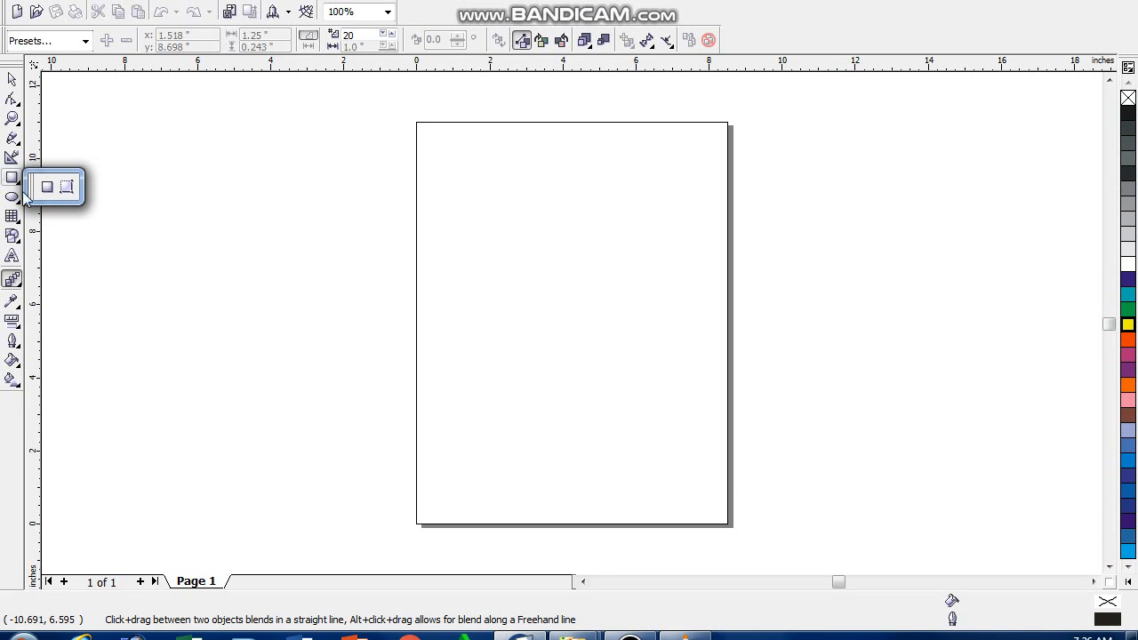
# - Draw a rectangle about 2.7 by 2.68 inches near the page's upper-left corner and fill it with Orange
pyautogui.click(13, 154)
pyautogui.moveTo(437, 142); pyautogui.dragTo(536, 240)
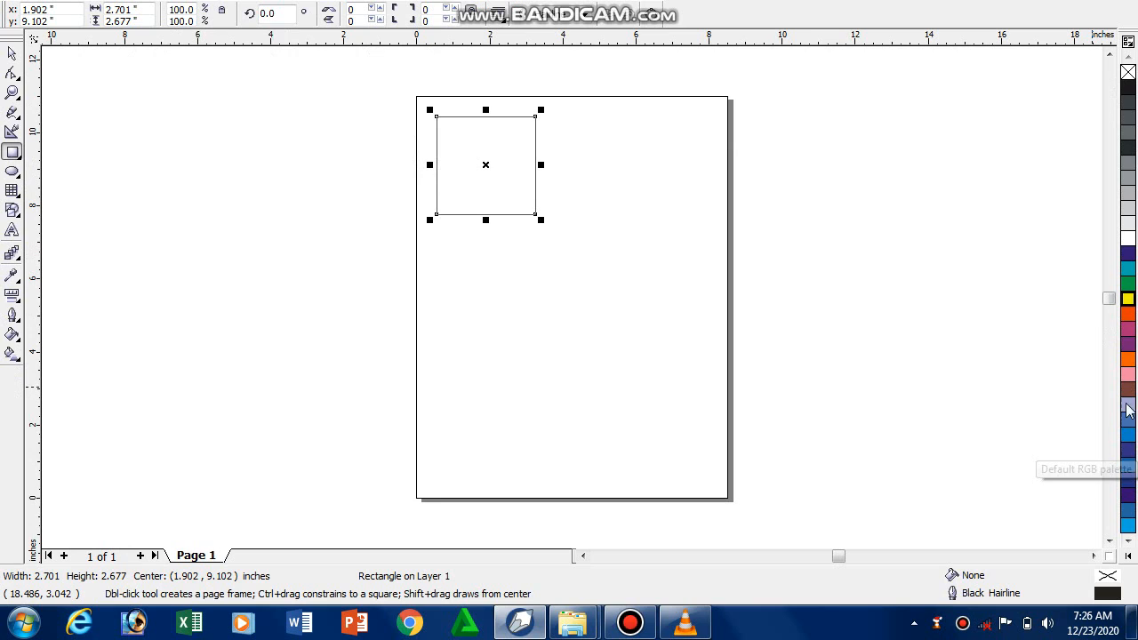
pyautogui.click(1128, 401)
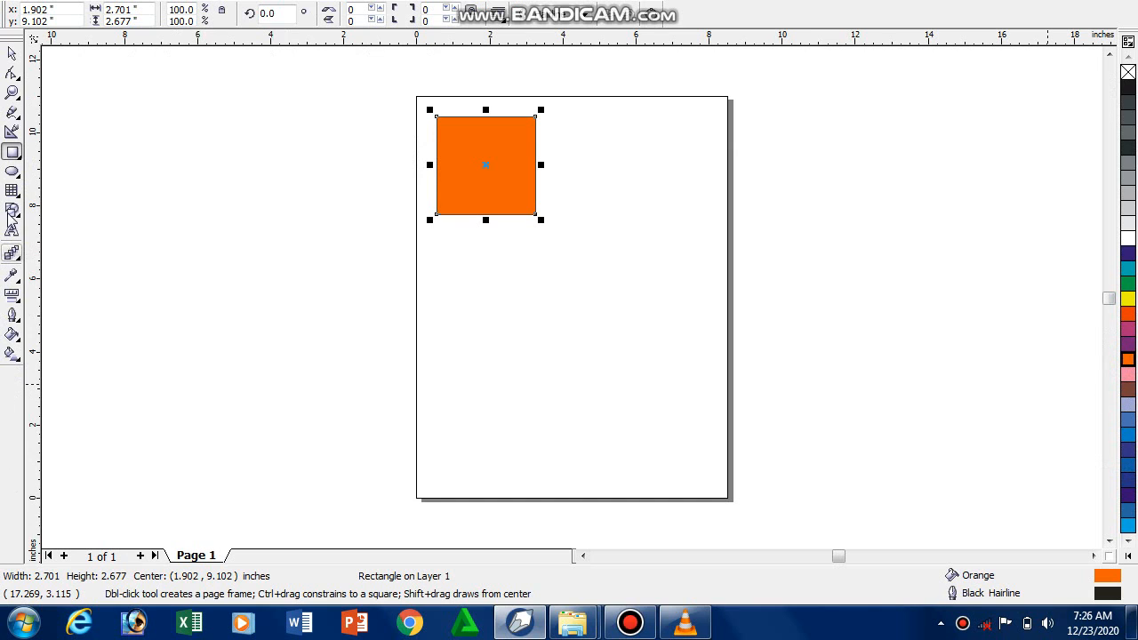
# - Draw an ellipse about 2.04 by 1.97 inches in the page's lower-right corner and fill it with Yellow
pyautogui.click(12, 172)
pyautogui.moveTo(647, 420); pyautogui.dragTo(719, 494)
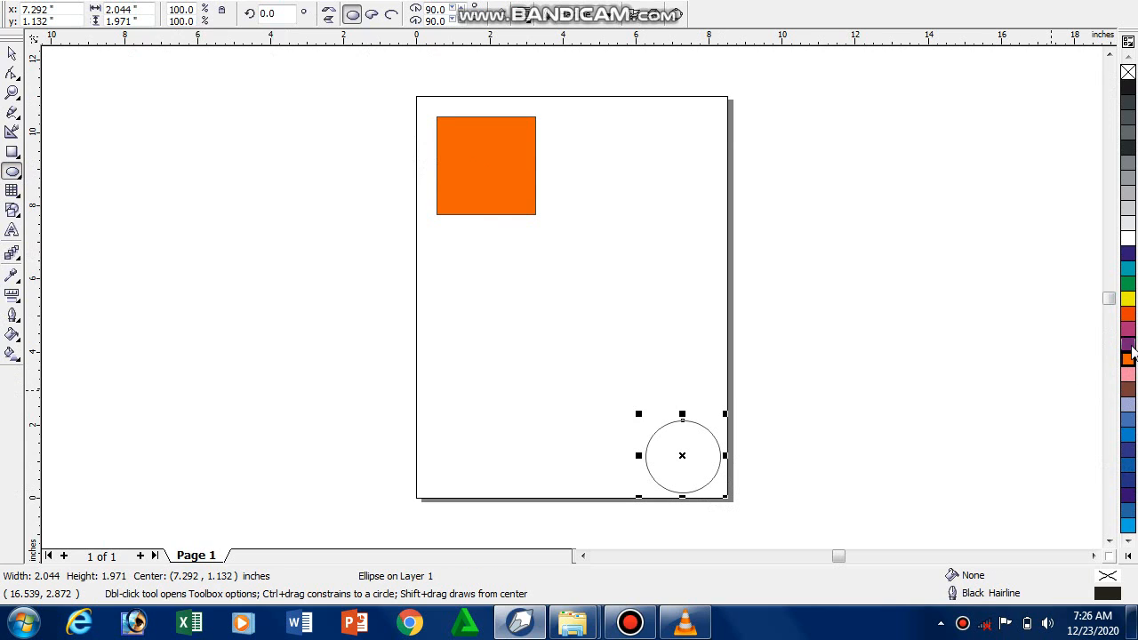
pyautogui.click(1127, 316)
pyautogui.click(1128, 298)
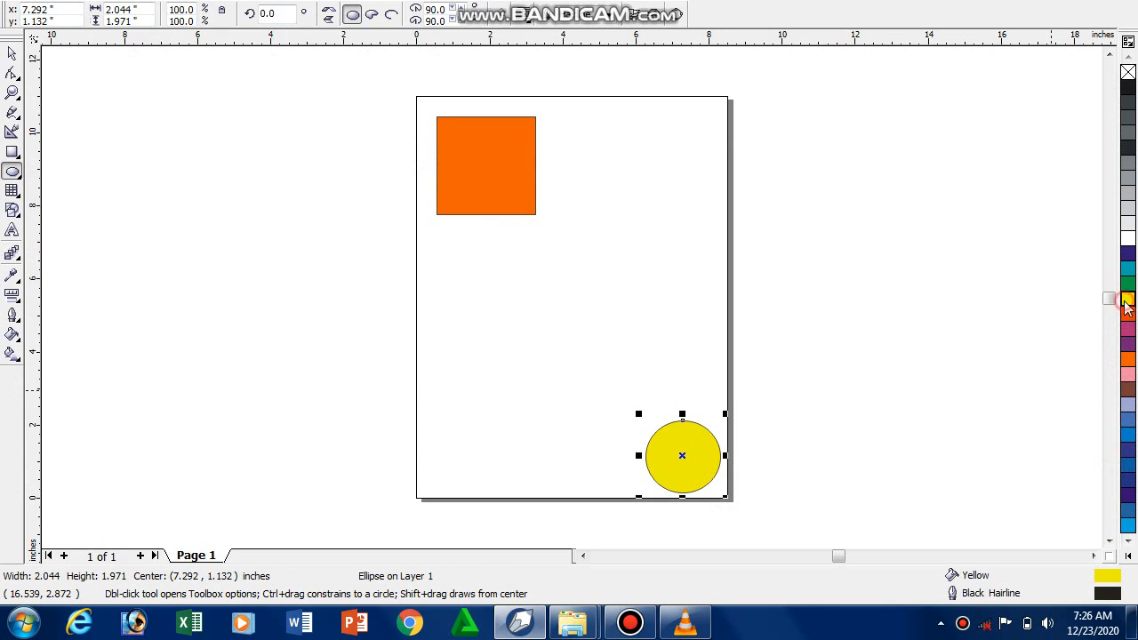
# - Blend the orange rectangle into the yellow ellipse with 20 steps and shift the linked object and color acceleration slightly above centre
pyautogui.click(12, 254)
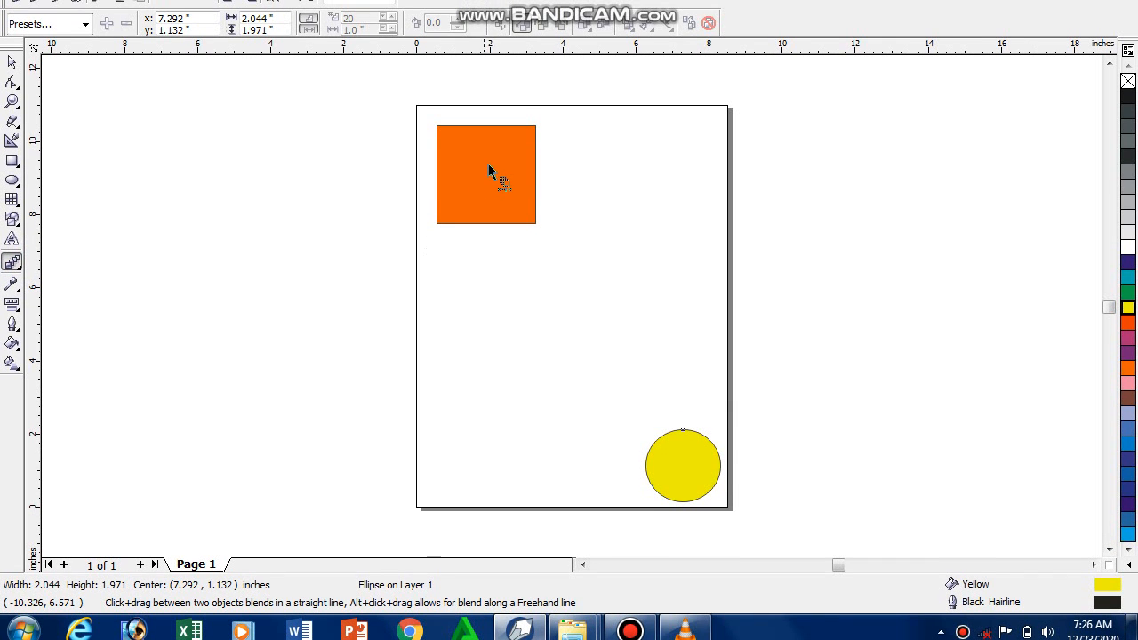
pyautogui.moveTo(485, 173); pyautogui.dragTo(687, 477)
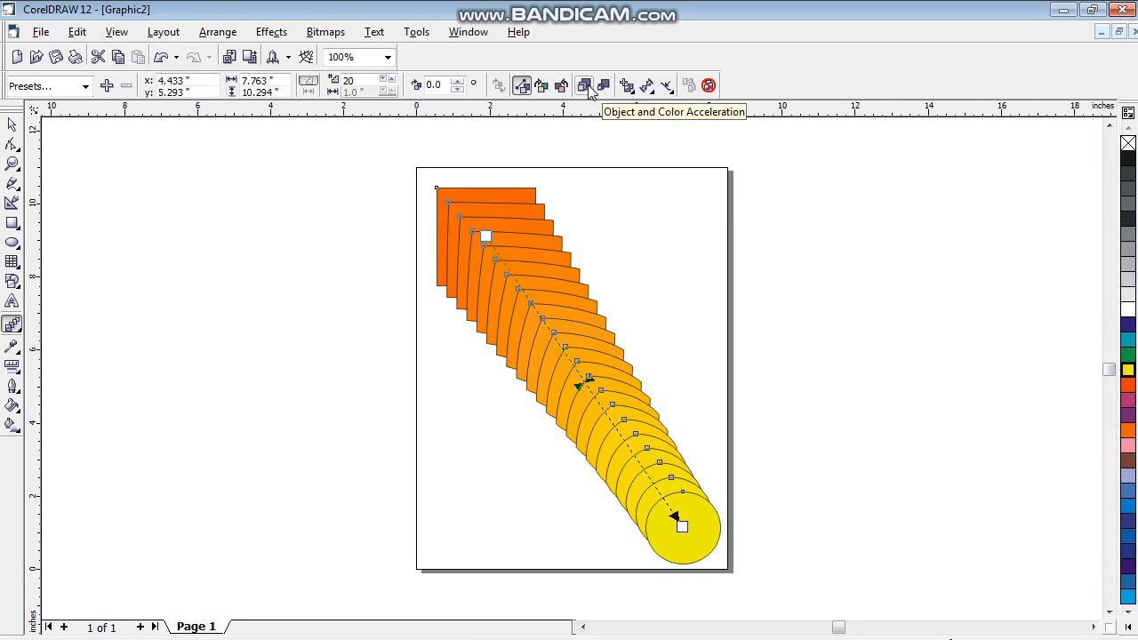
pyautogui.click(585, 87)
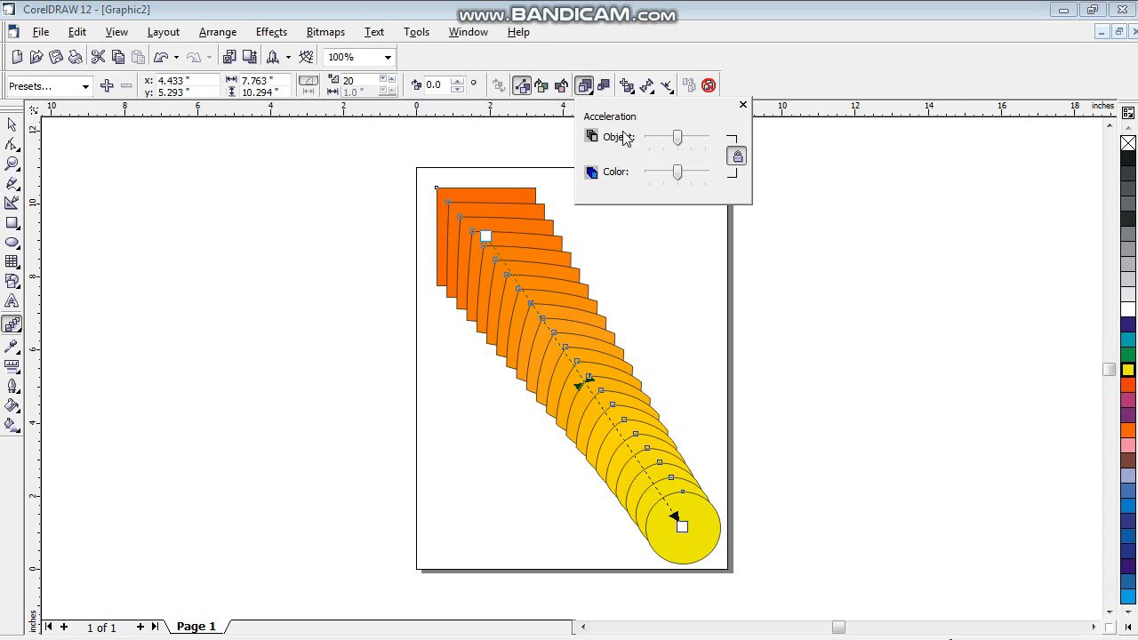
pyautogui.moveTo(677, 139)
pyautogui.mouseDown()
pyautogui.moveTo(693, 143)
pyautogui.moveTo(659, 143)
pyautogui.moveTo(678, 144)
pyautogui.mouseUp()
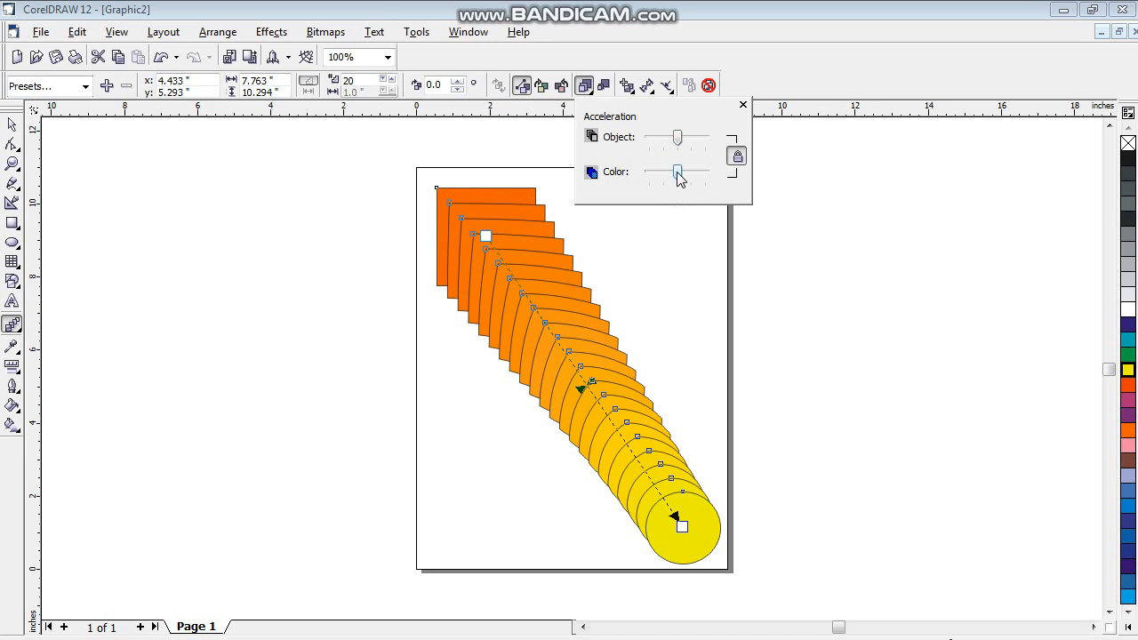
pyautogui.moveTo(678, 174)
pyautogui.mouseDown()
pyautogui.moveTo(658, 174)
pyautogui.moveTo(681, 176)
pyautogui.mouseUp()
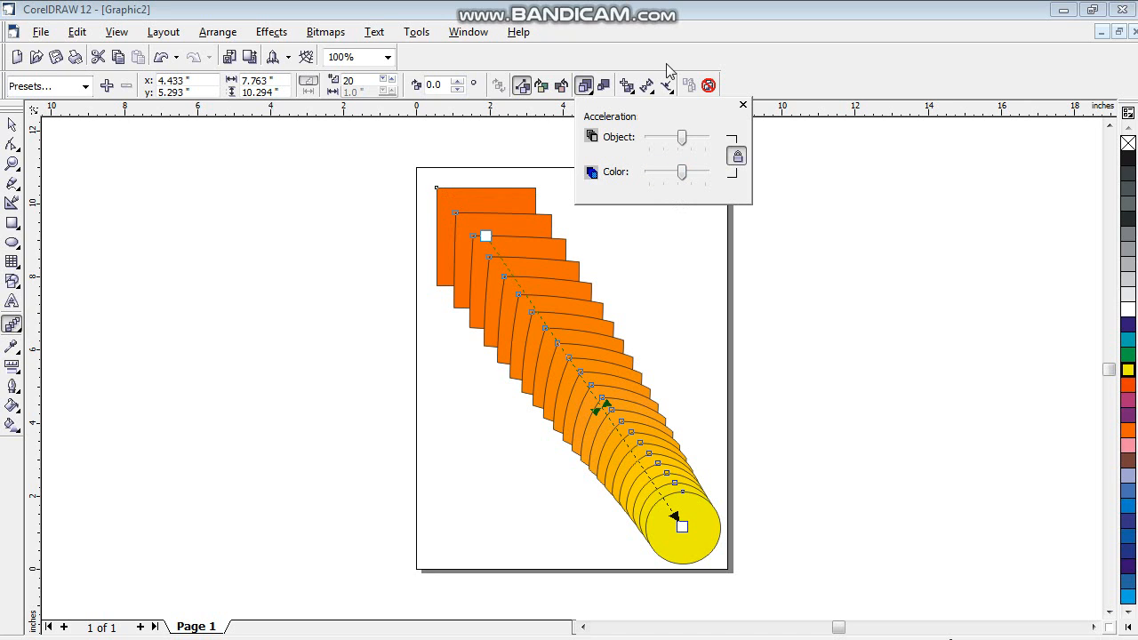
# - Try accelerated sizing on the blend by switching it on and off
pyautogui.click(604, 89)
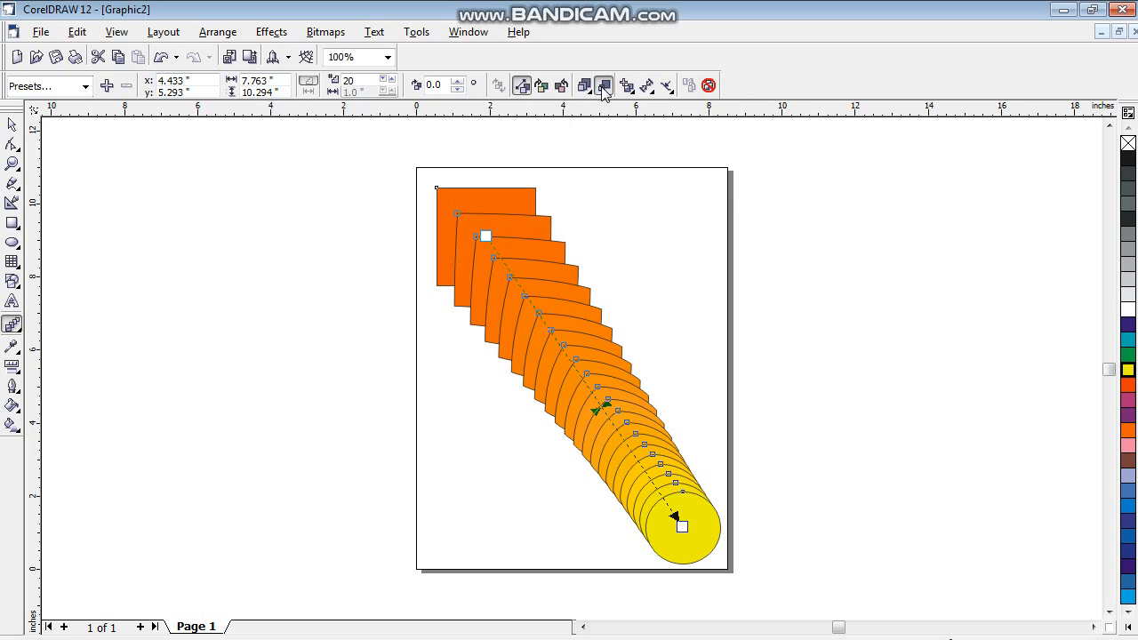
pyautogui.click(603, 89)
pyautogui.click(604, 89)
pyautogui.click(603, 90)
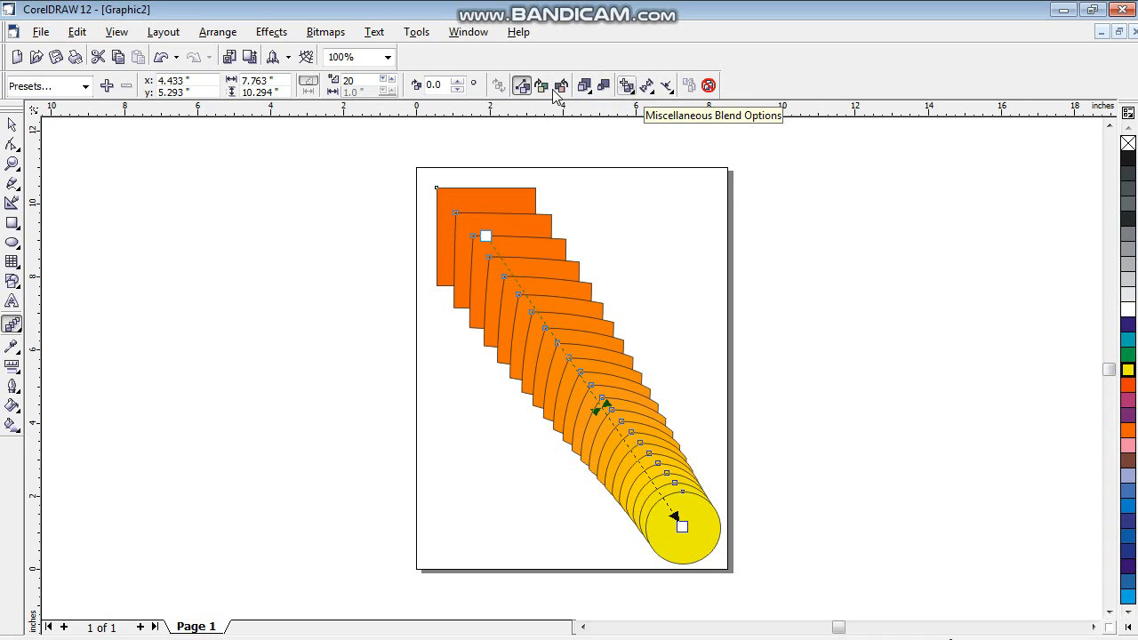
# - View the miscellaneous blend options and clear the blend between the rectangle and the ellipse
pyautogui.click(624, 89)
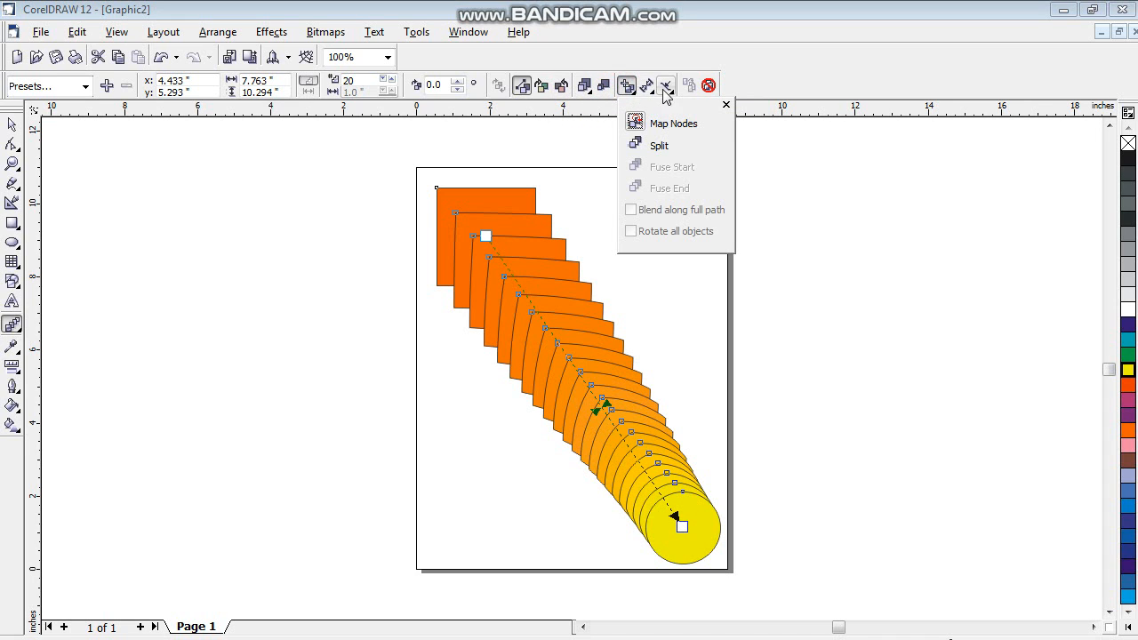
pyautogui.click(816, 172)
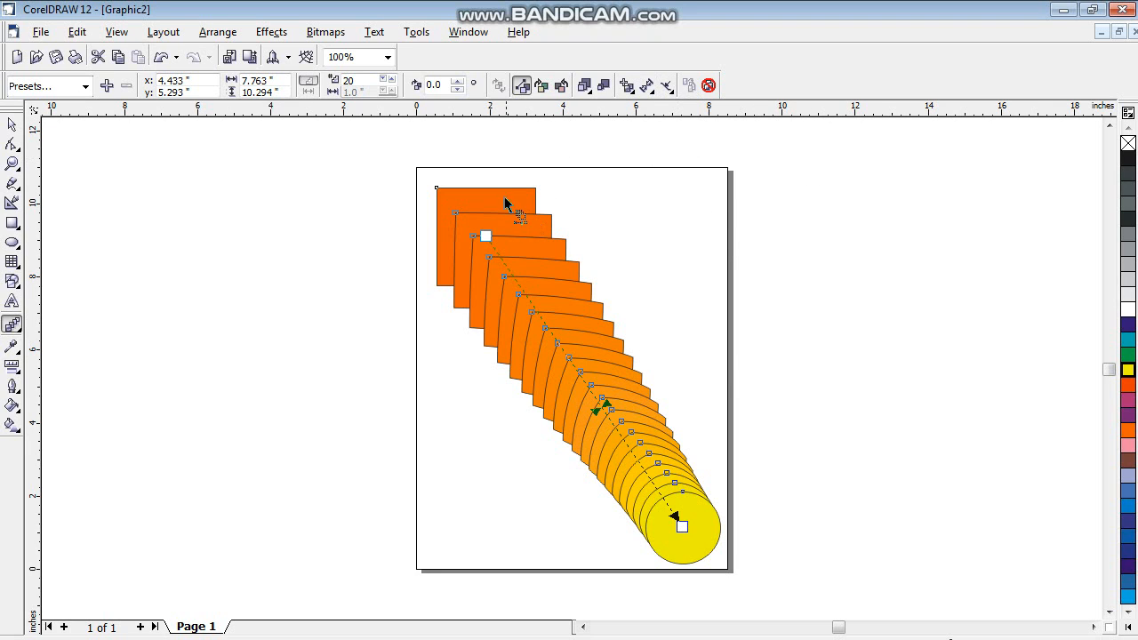
pyautogui.click(708, 86)
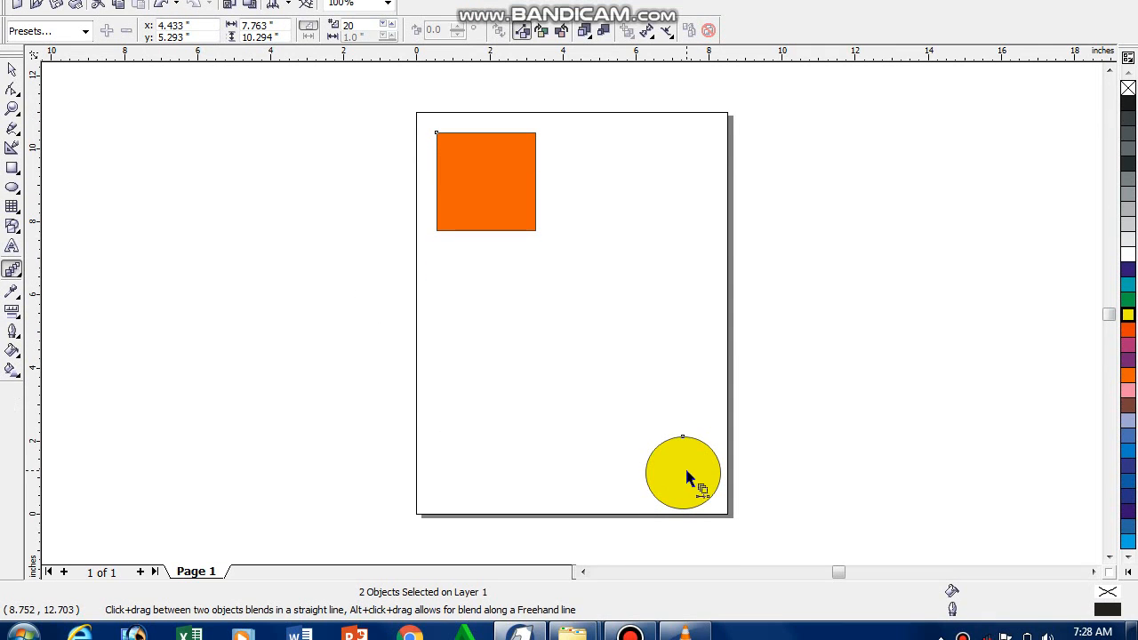
pyautogui.click(13, 125)
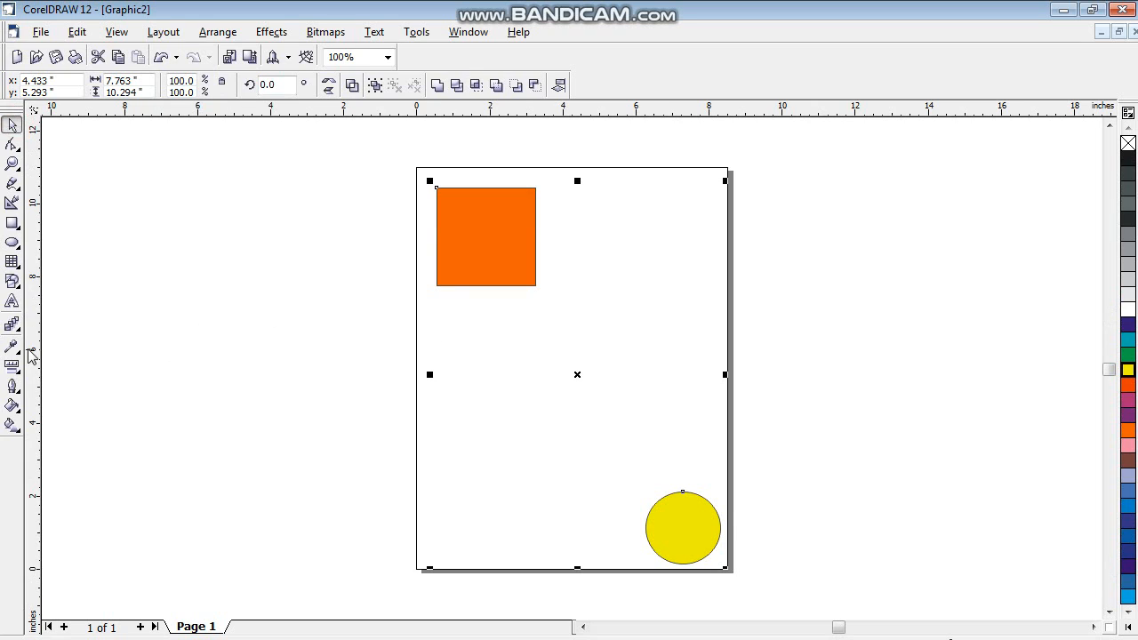
# - Add the artistic text "Wellcom" in Arial 24 beside the page and duplicate it
pyautogui.click(12, 302)
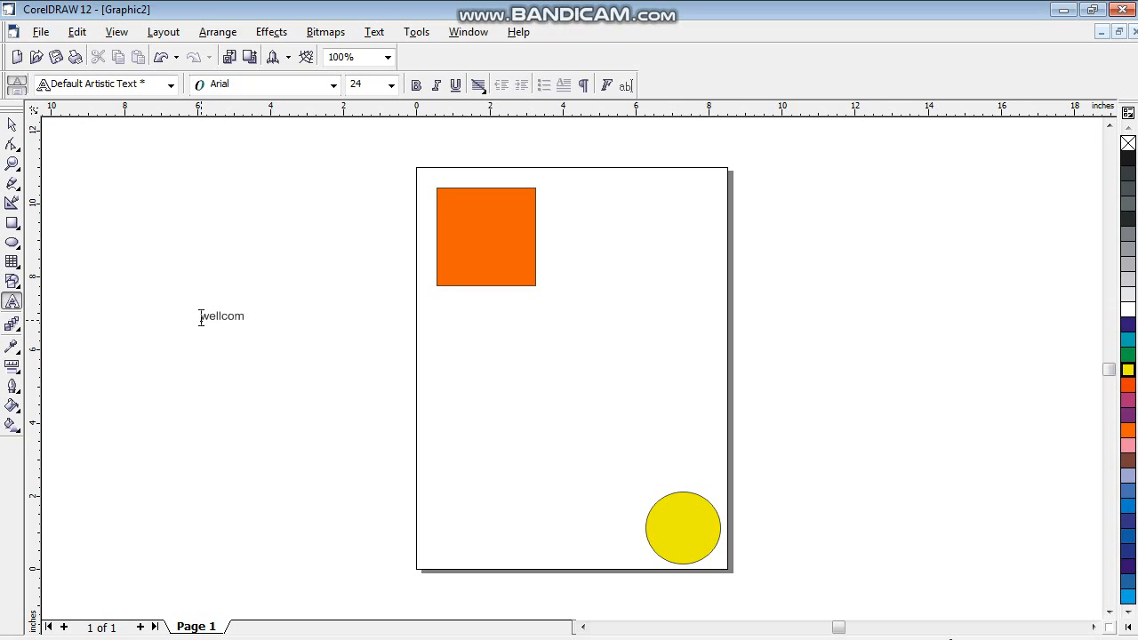
pyautogui.press('Escape')
pyautogui.hotkey('ctrl', 'd')
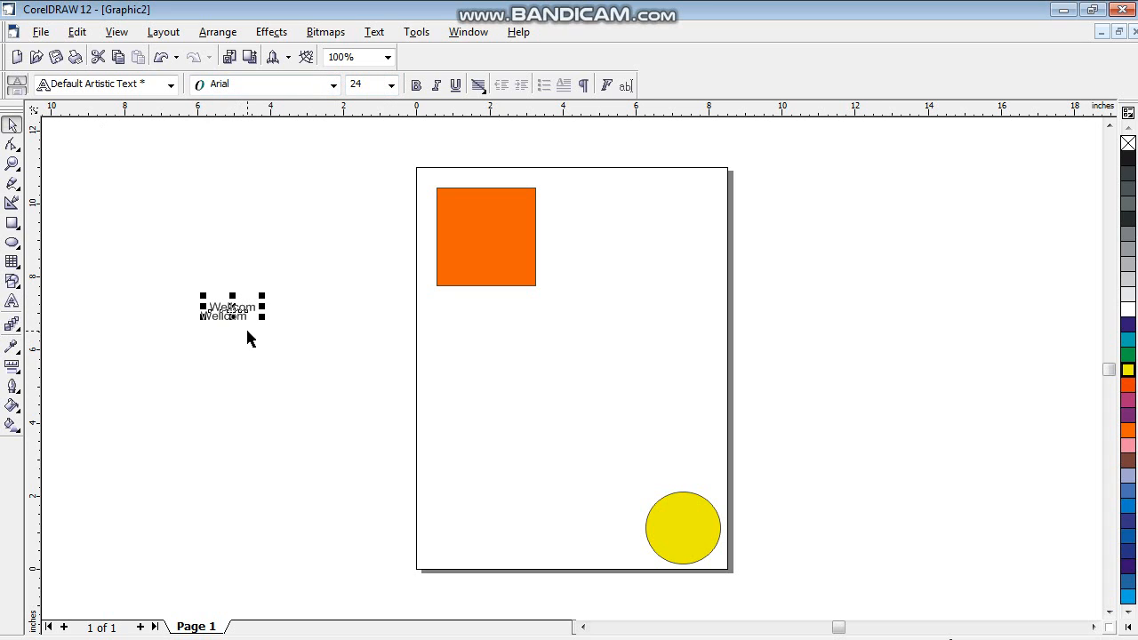
# - Fill the upper copy of the "Wellcom" text with Yellow
pyautogui.click(13, 163)
pyautogui.moveTo(105, 206); pyautogui.dragTo(383, 437)
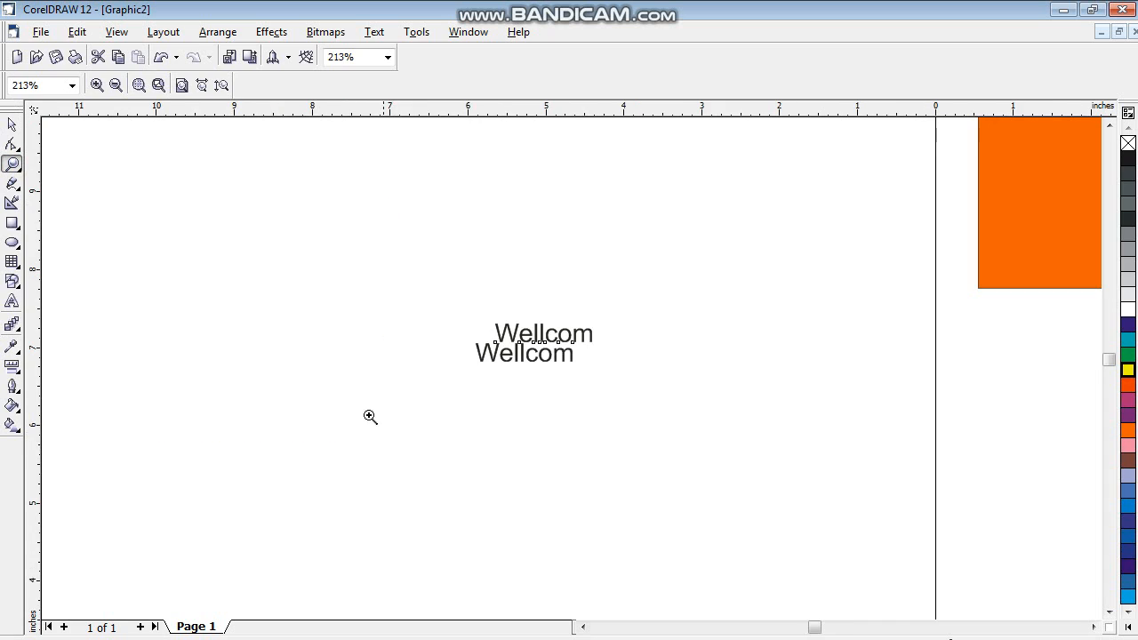
pyautogui.click(12, 125)
pyautogui.click(546, 342)
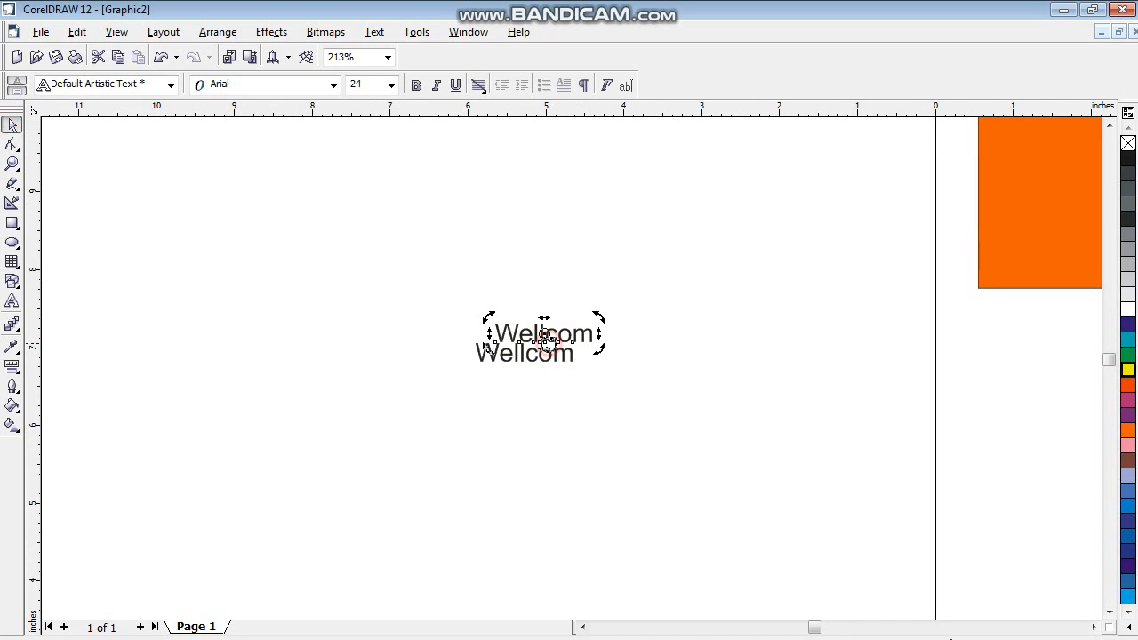
pyautogui.click(1127, 370)
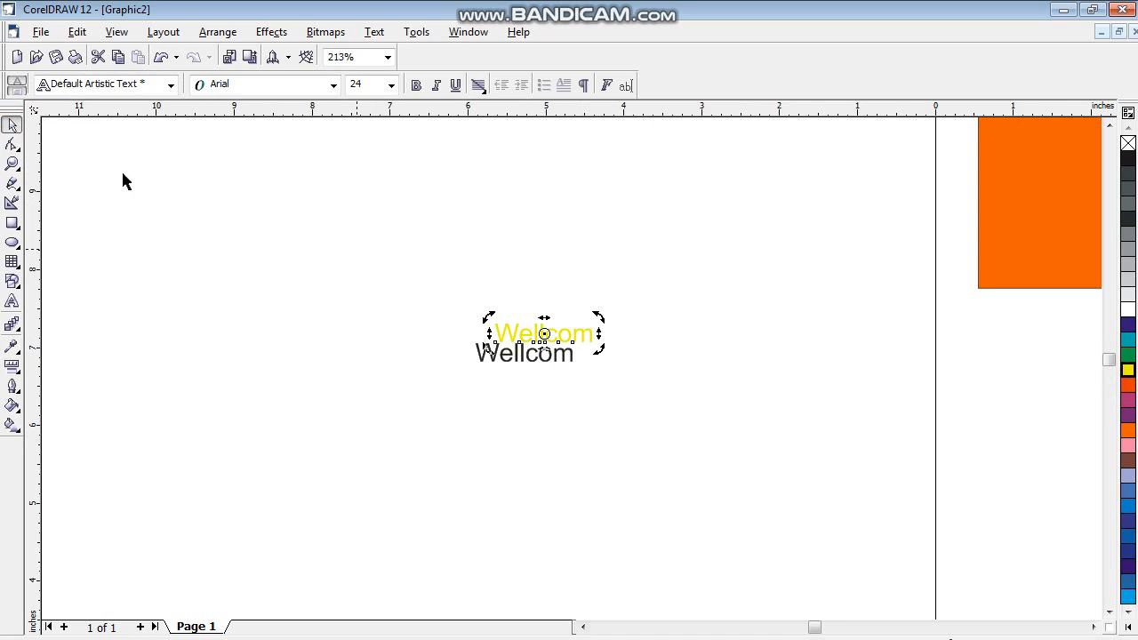
# - Move the black "Wellcom" text up behind the yellow copy so that it is slightly offset above it
pyautogui.click(12, 164)
pyautogui.moveTo(451, 289); pyautogui.dragTo(688, 420)
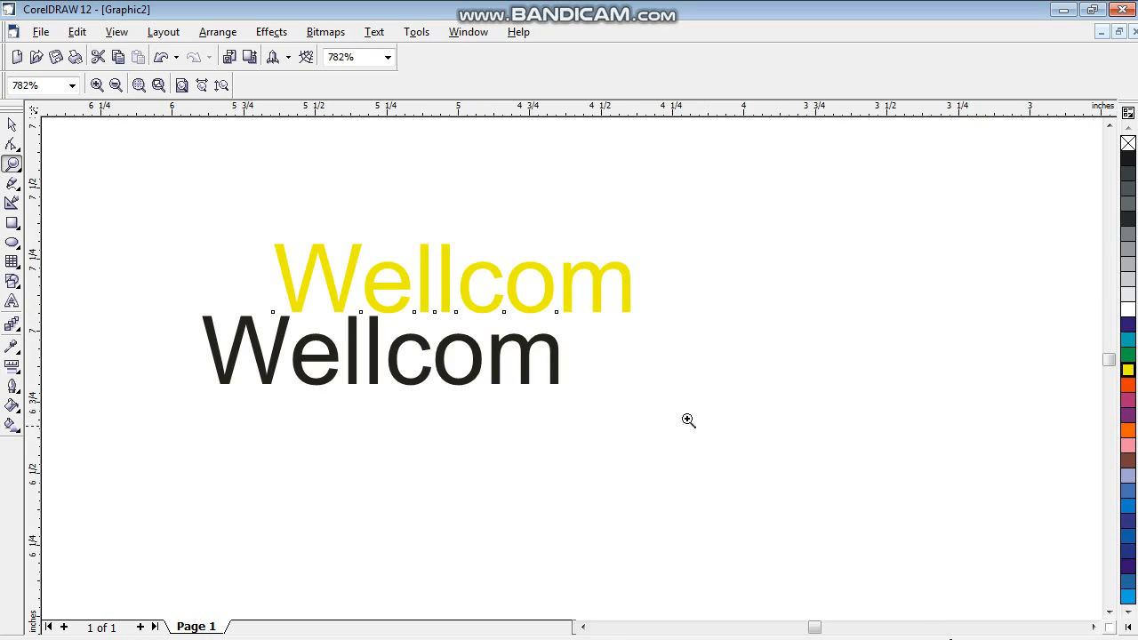
pyautogui.click(11, 126)
pyautogui.moveTo(375, 367); pyautogui.dragTo(455, 277)
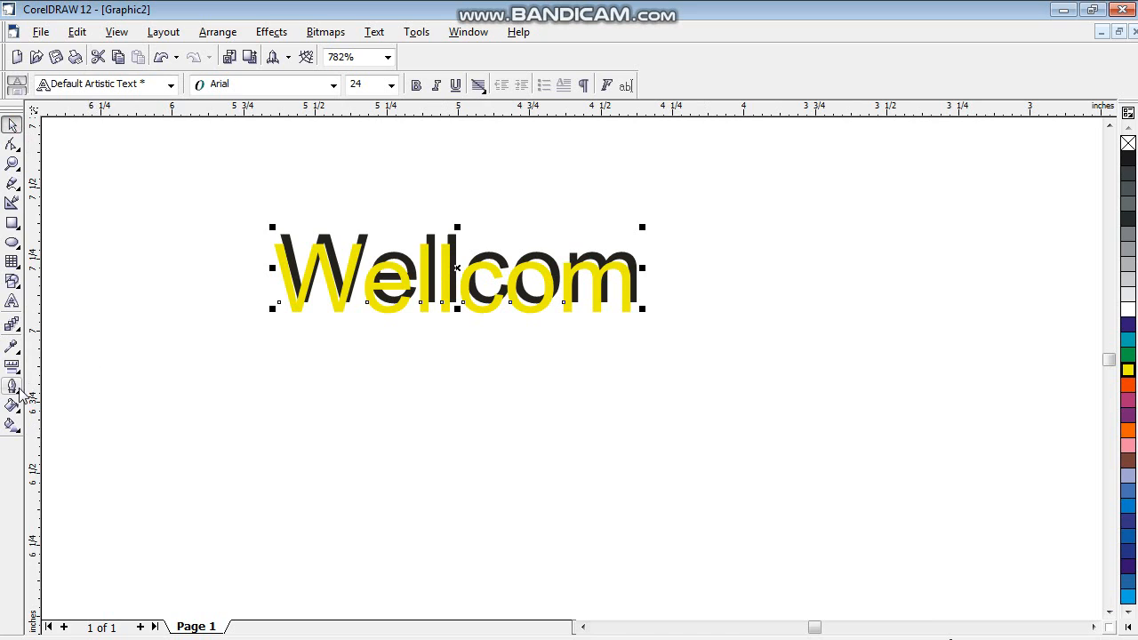
# - Shift the yellow "Wellcom" text slightly down so more of the black copy shows above it
pyautogui.click(328, 243)
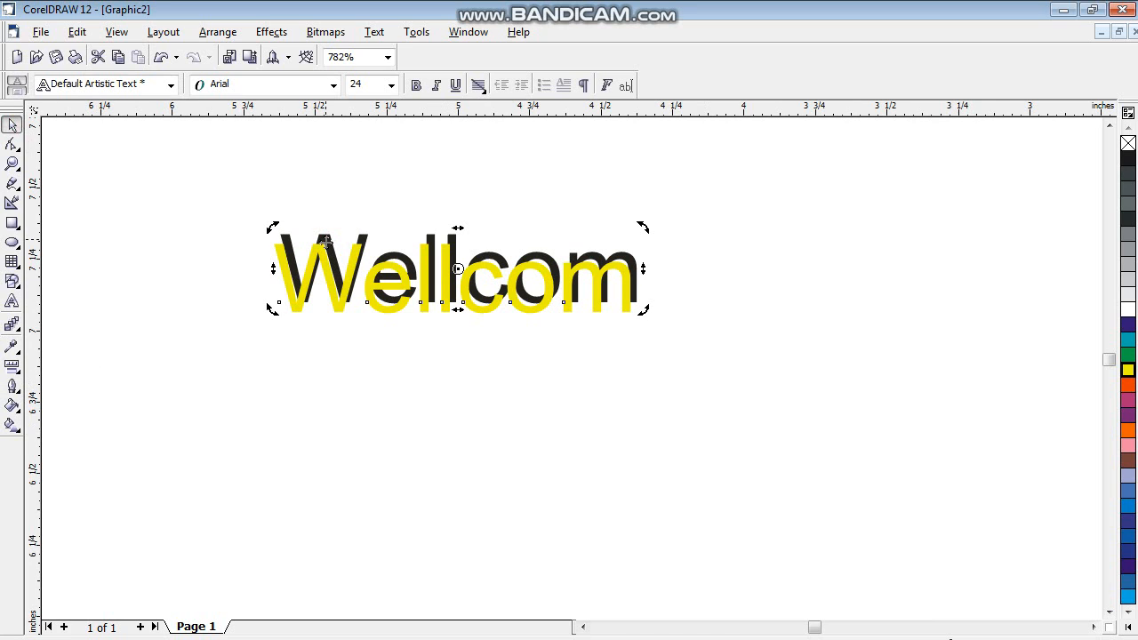
pyautogui.click(360, 233)
pyautogui.click(241, 178)
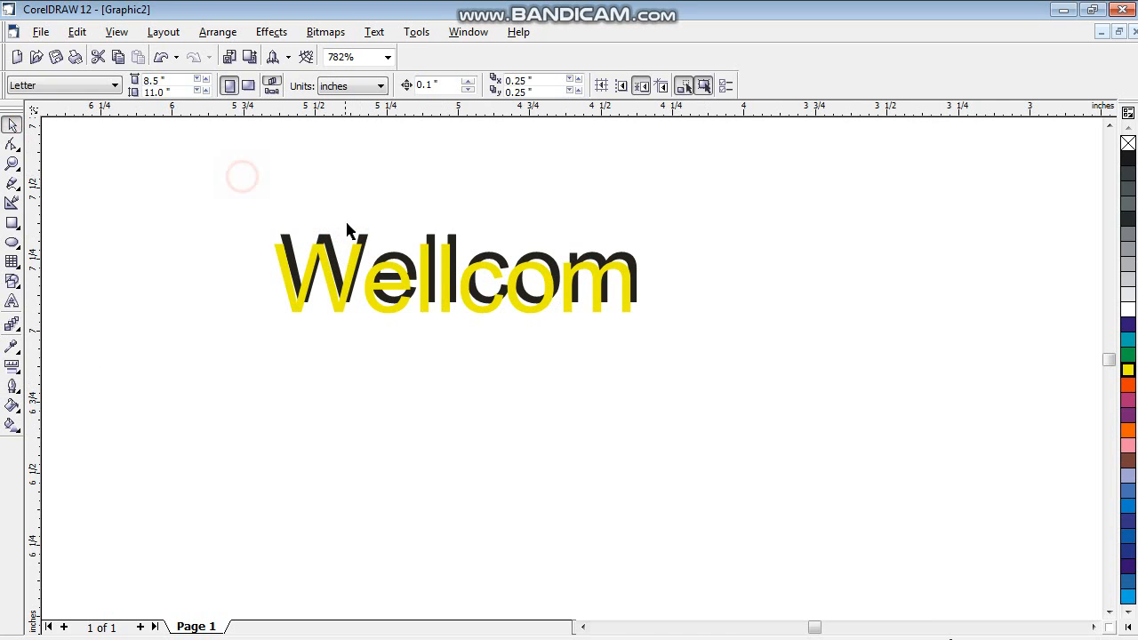
pyautogui.click(364, 233)
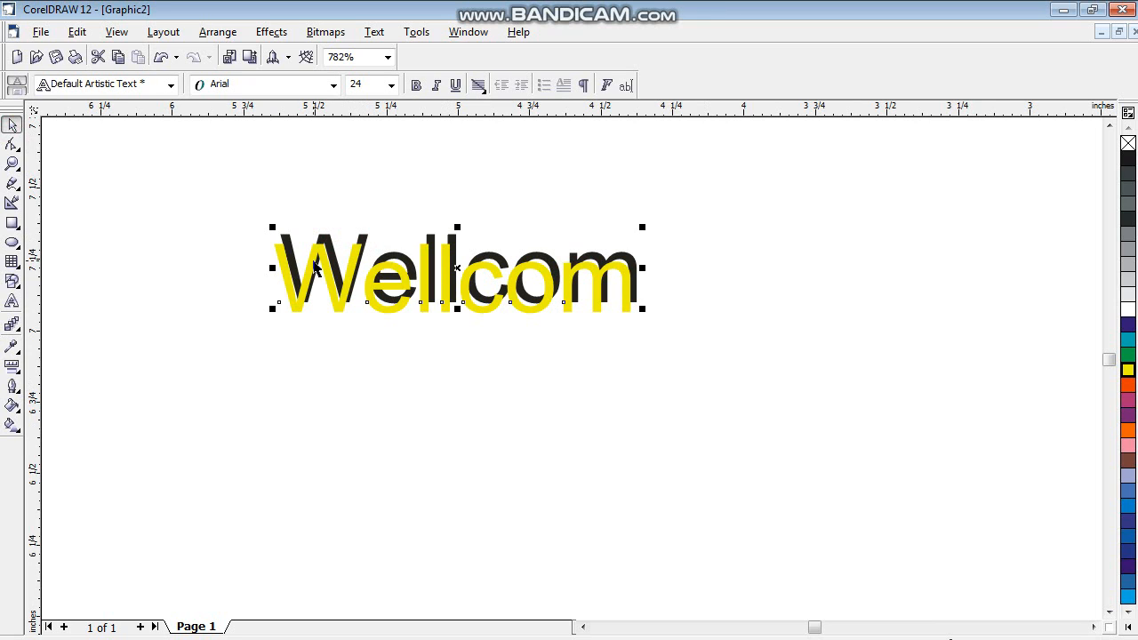
pyautogui.moveTo(317, 253); pyautogui.dragTo(320, 262)
pyautogui.click(325, 239)
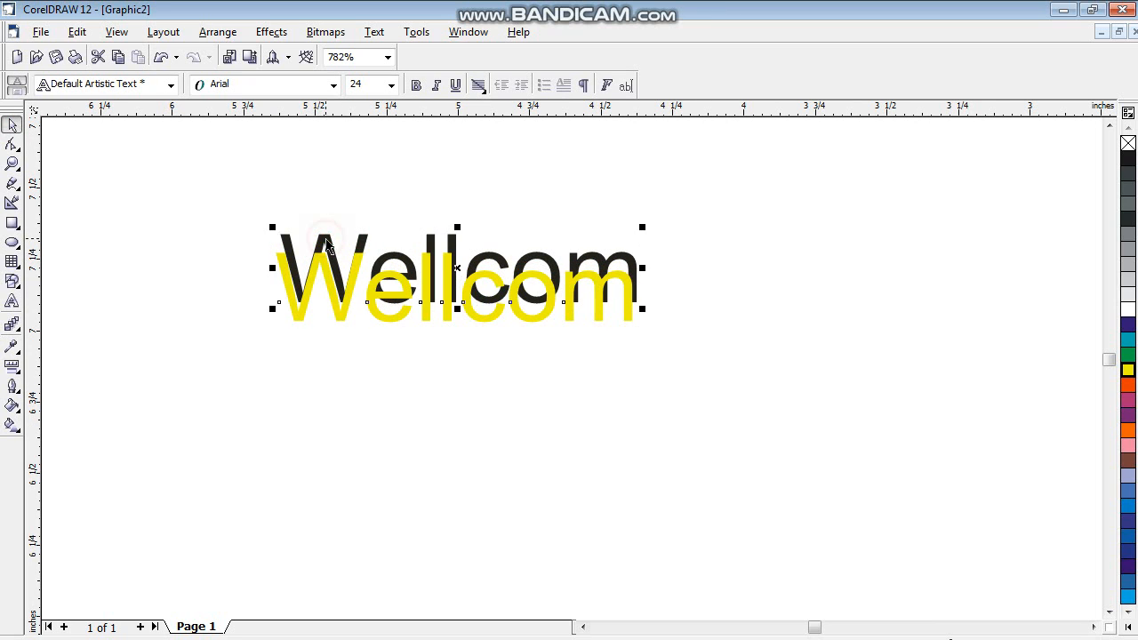
pyautogui.doubleClick(326, 240)
# - Blend the black and yellow "Wellcom" texts together with 20 steps
pyautogui.click(12, 325)
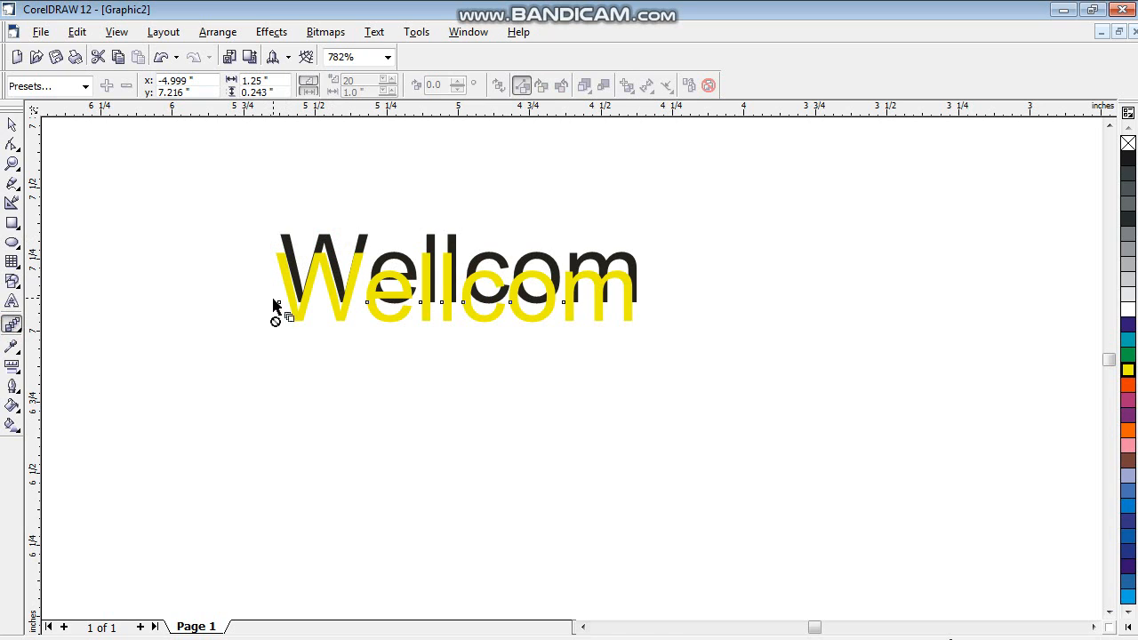
pyautogui.moveTo(275, 307); pyautogui.dragTo(614, 297)
pyautogui.click(648, 287)
pyautogui.moveTo(598, 257); pyautogui.dragTo(293, 255)
pyautogui.rightClick(380, 283)
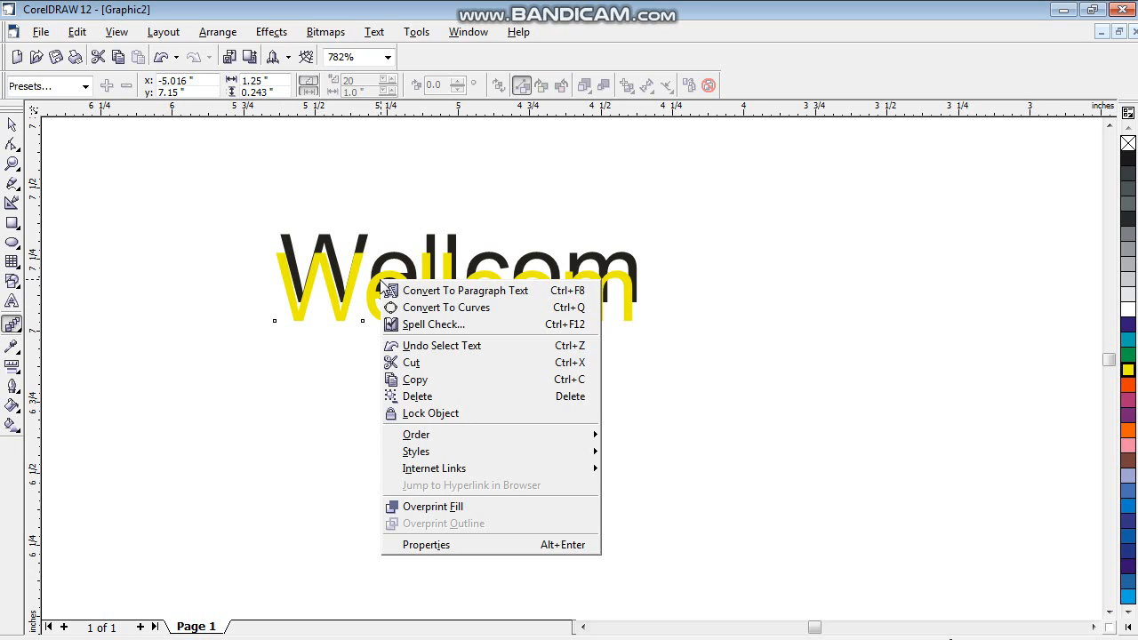
pyautogui.click(28, 362)
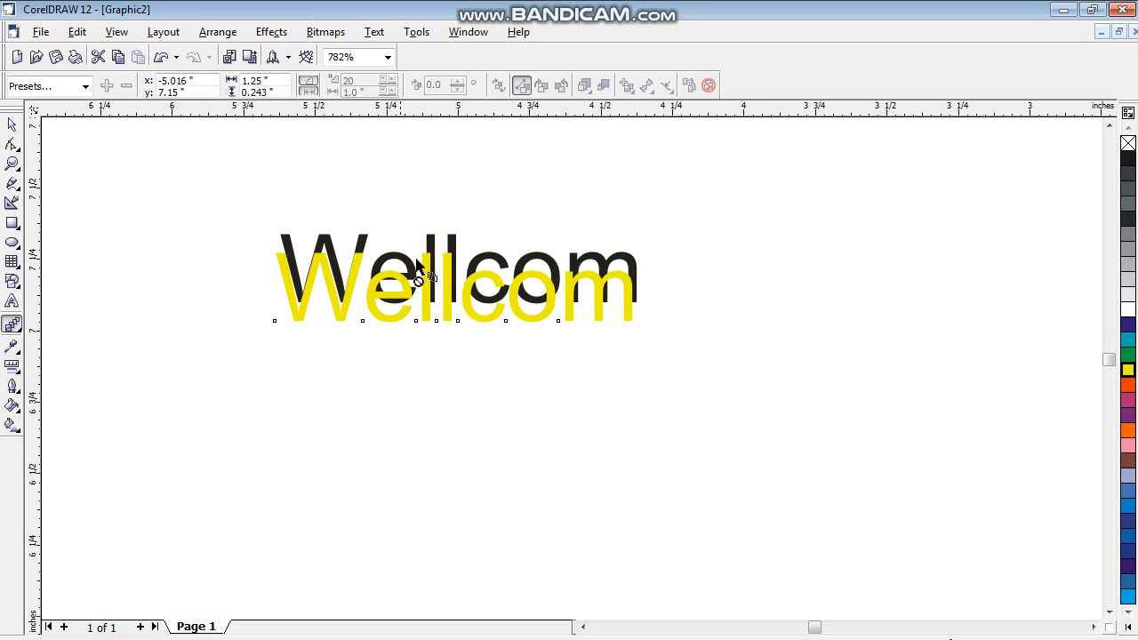
pyautogui.moveTo(434, 297); pyautogui.dragTo(528, 312)
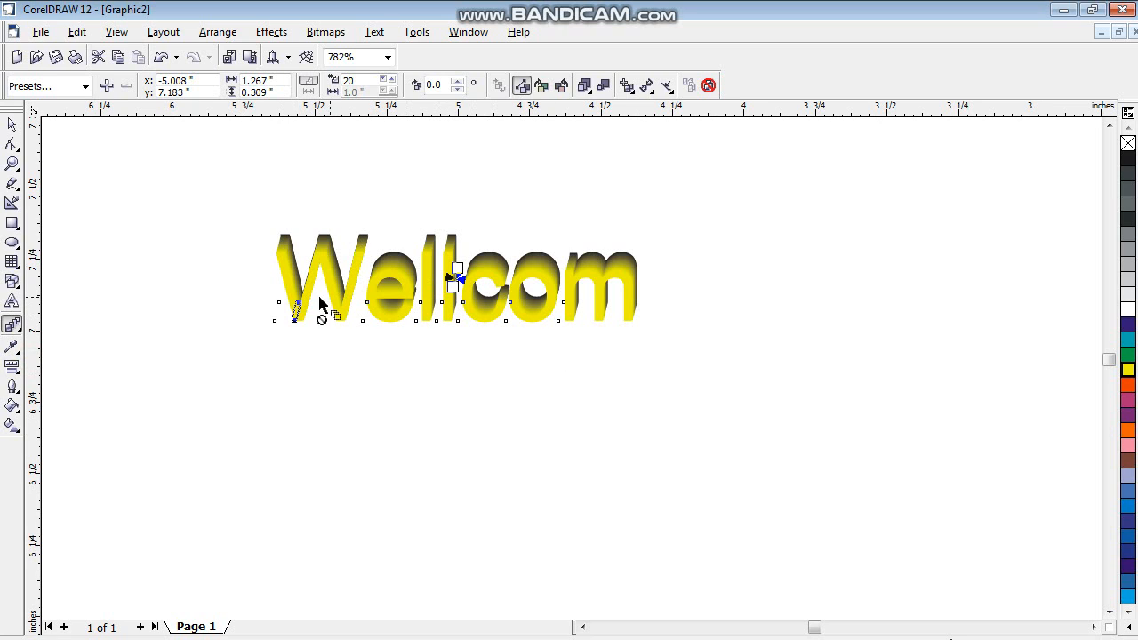
# - Move the blend's black start text to the left and its yellow end text upward to stretch the blend diagonally
pyautogui.moveTo(316, 292); pyautogui.dragTo(366, 281)
pyautogui.moveTo(459, 269); pyautogui.dragTo(364, 283)
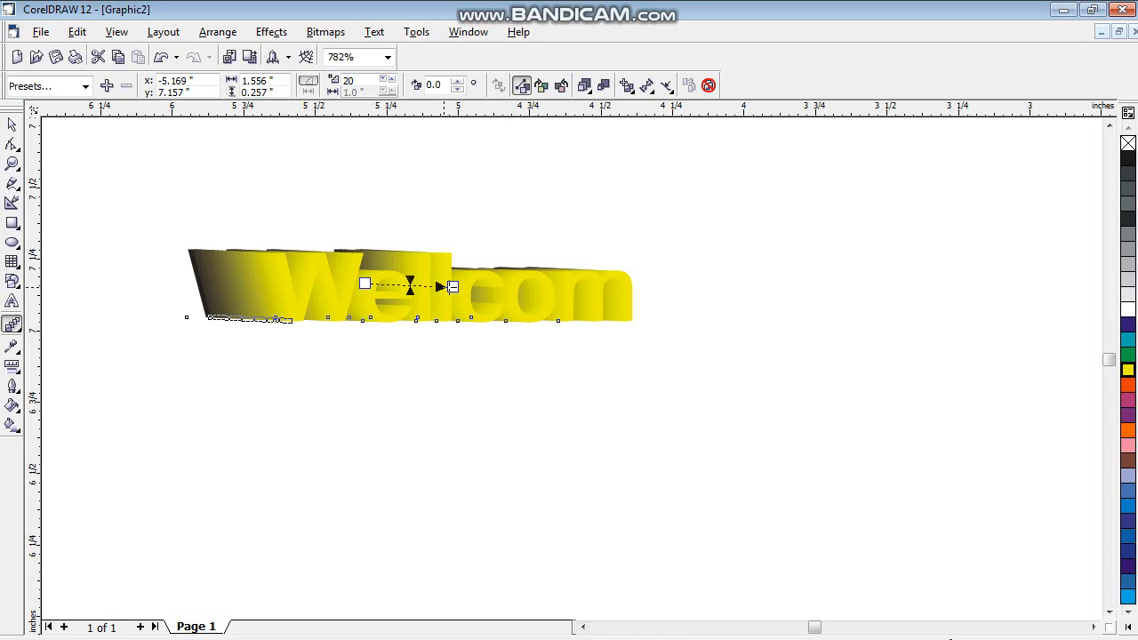
pyautogui.moveTo(452, 287); pyautogui.dragTo(456, 244)
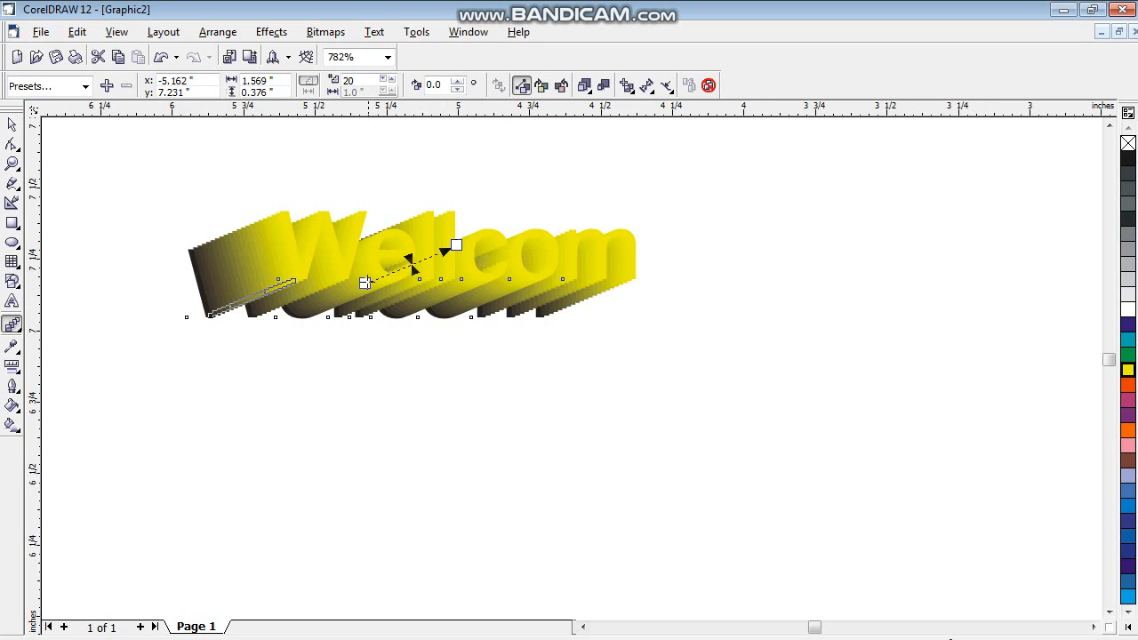
# - Move the blend's black start text down and slightly to the right to deepen the diagonal extrusion
pyautogui.moveTo(364, 283); pyautogui.dragTo(389, 323)
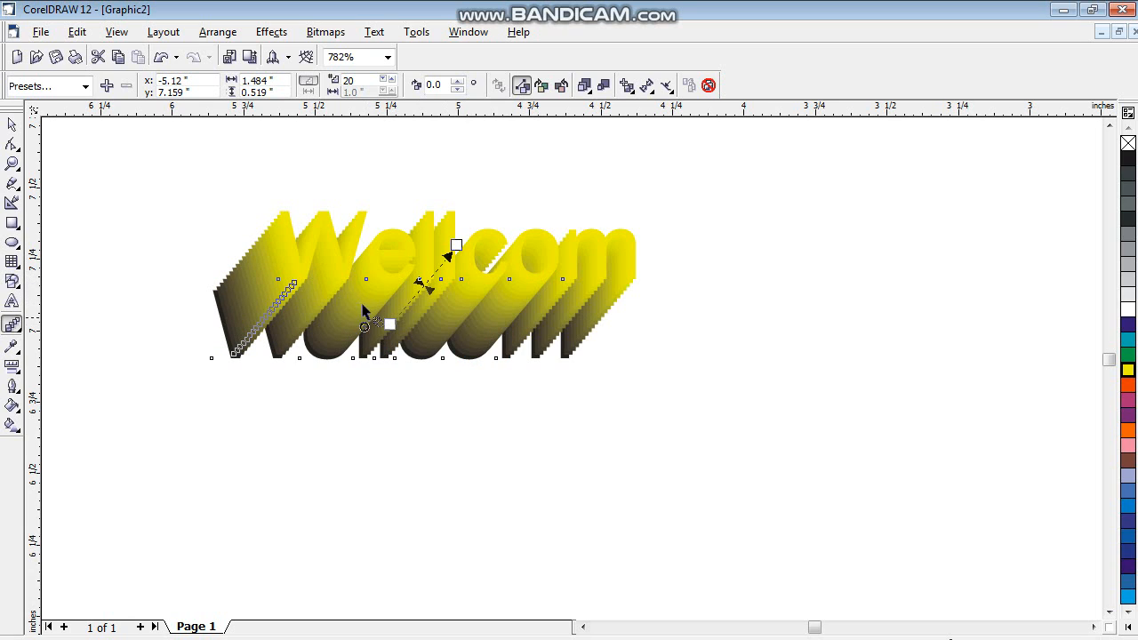
# - Draw a nearly square rectangle about 1.76 by 1.7 inches on an empty area of the page
pyautogui.click(12, 164)
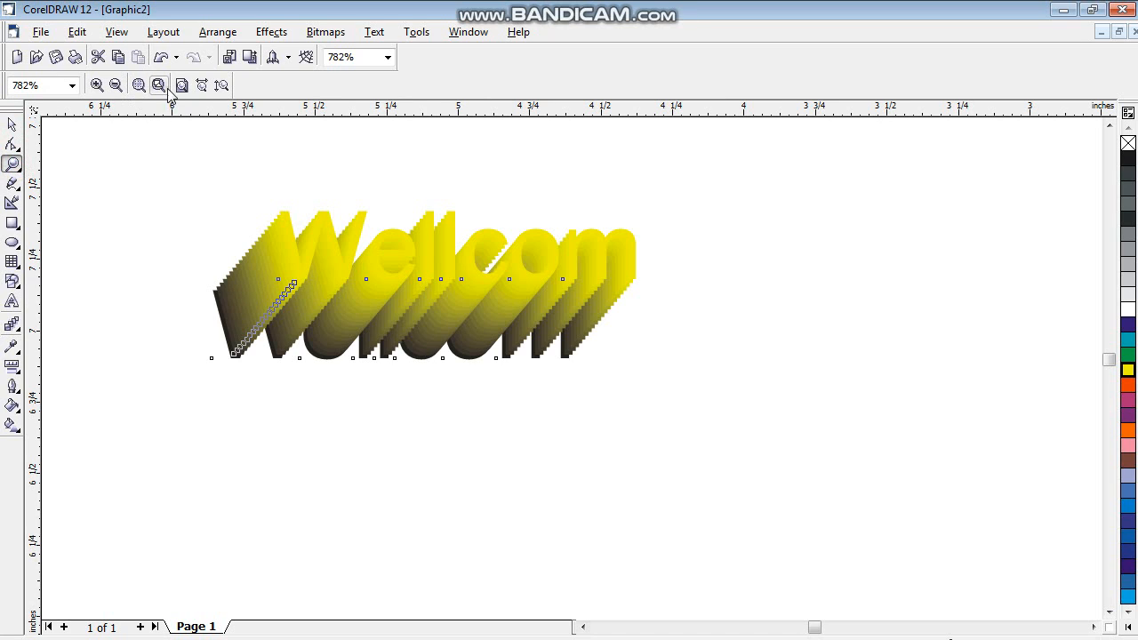
pyautogui.click(182, 86)
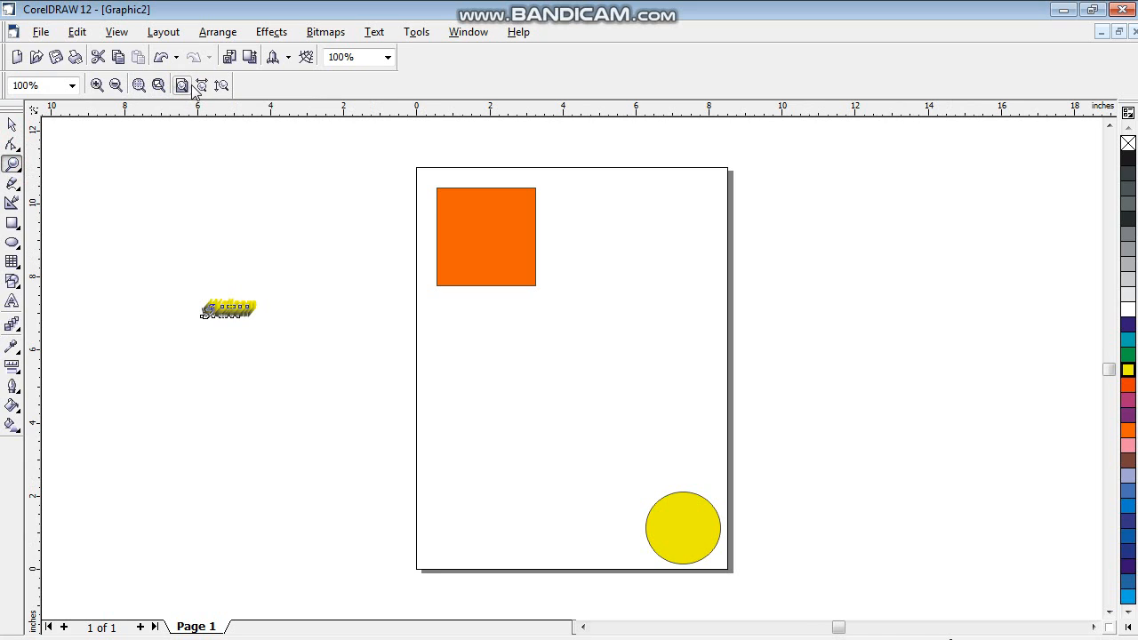
pyautogui.click(201, 86)
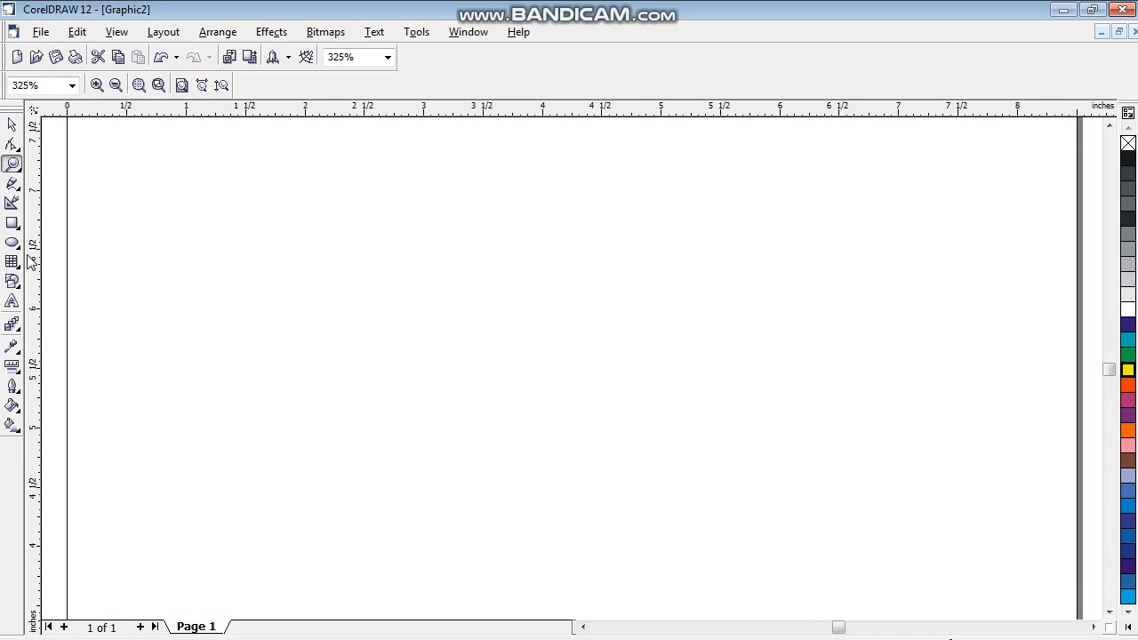
pyautogui.click(20, 329)
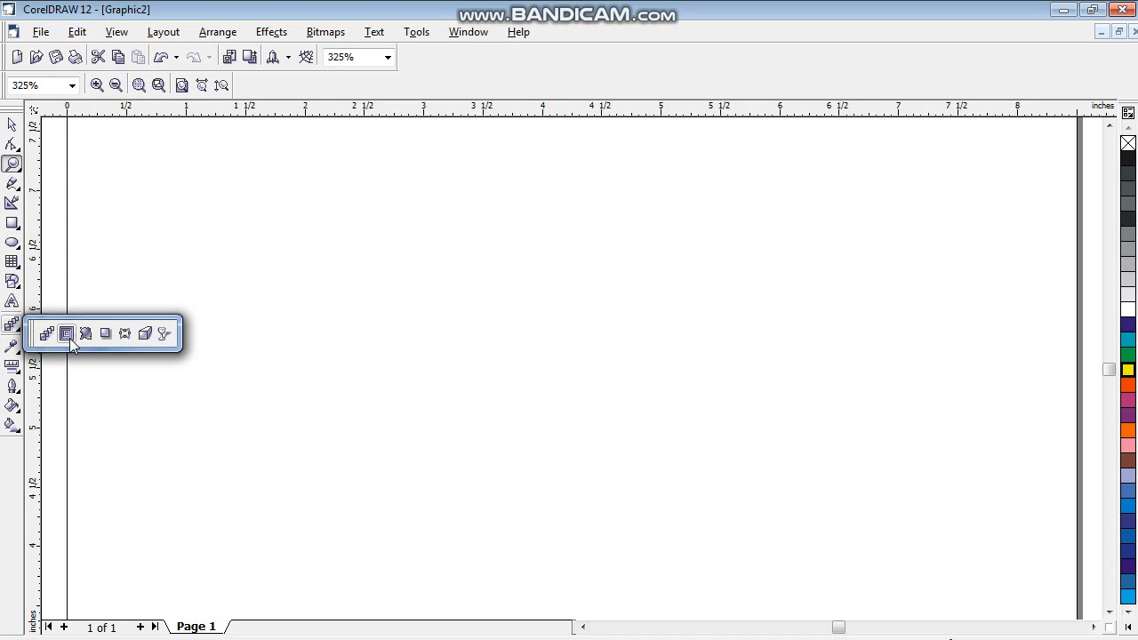
pyautogui.click(12, 222)
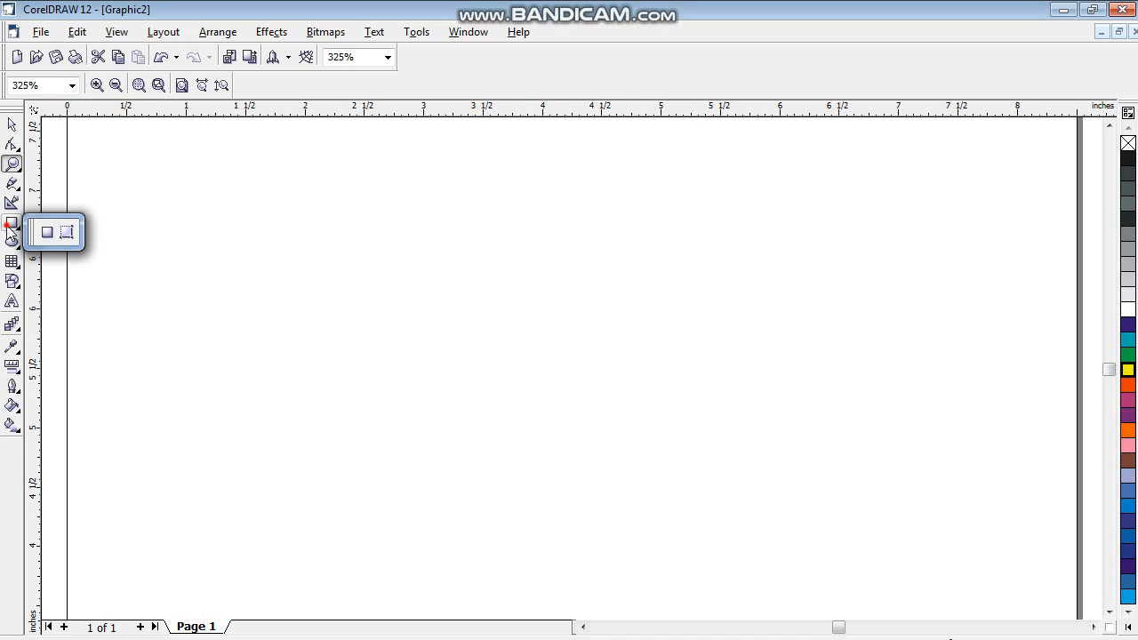
pyautogui.click(46, 231)
pyautogui.moveTo(308, 231)
pyautogui.mouseDown()
pyautogui.moveTo(433, 387)
pyautogui.moveTo(517, 433)
pyautogui.mouseUp()
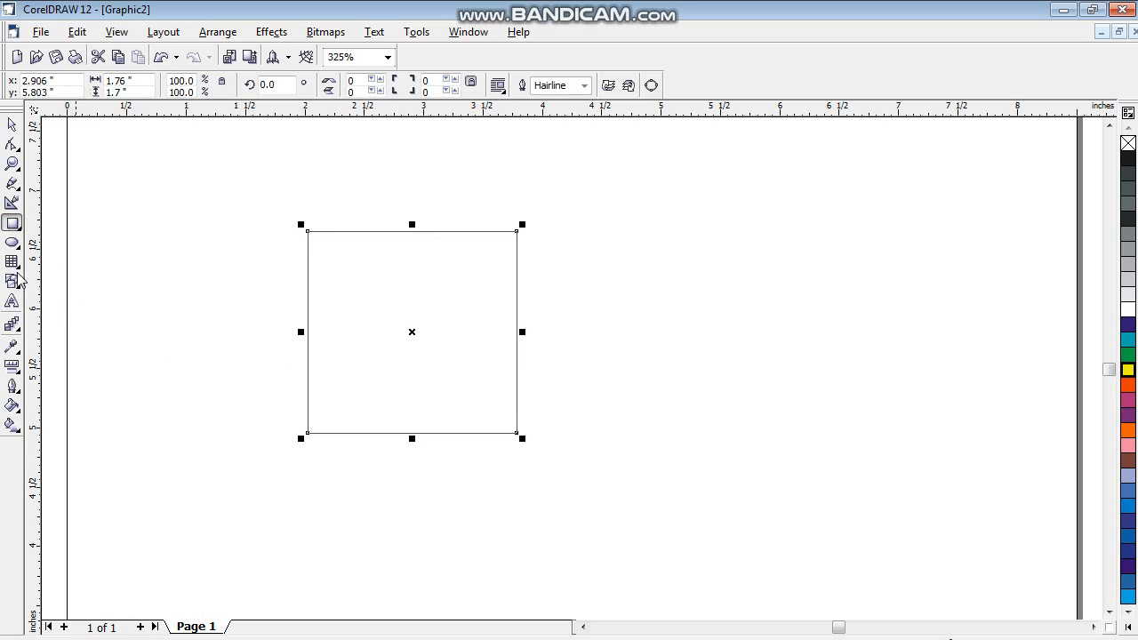
# - Apply an inward contour to the square and tighten its spacing to 24 steps with a 0.02 inch offset
pyautogui.click(14, 326)
pyautogui.click(18, 329)
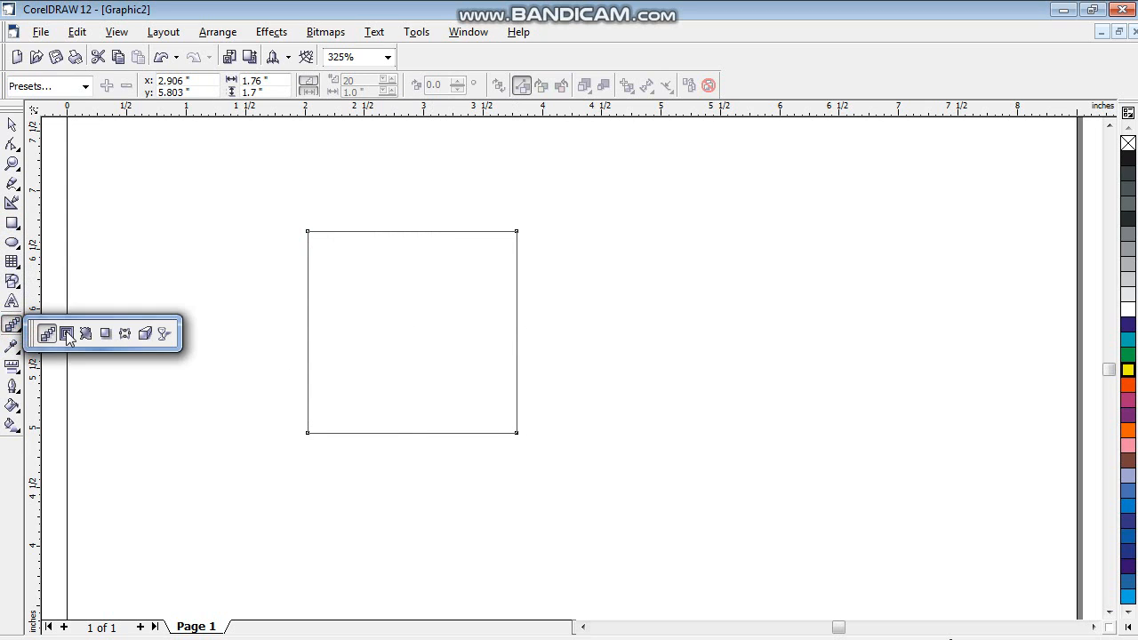
pyautogui.click(64, 330)
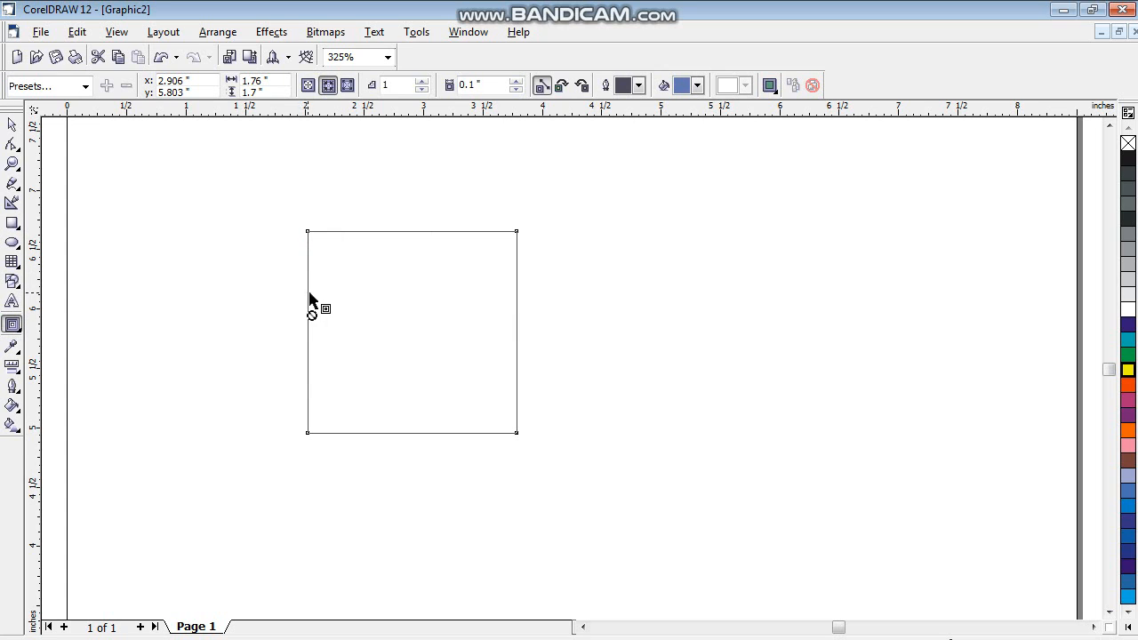
pyautogui.moveTo(307, 300); pyautogui.dragTo(370, 310)
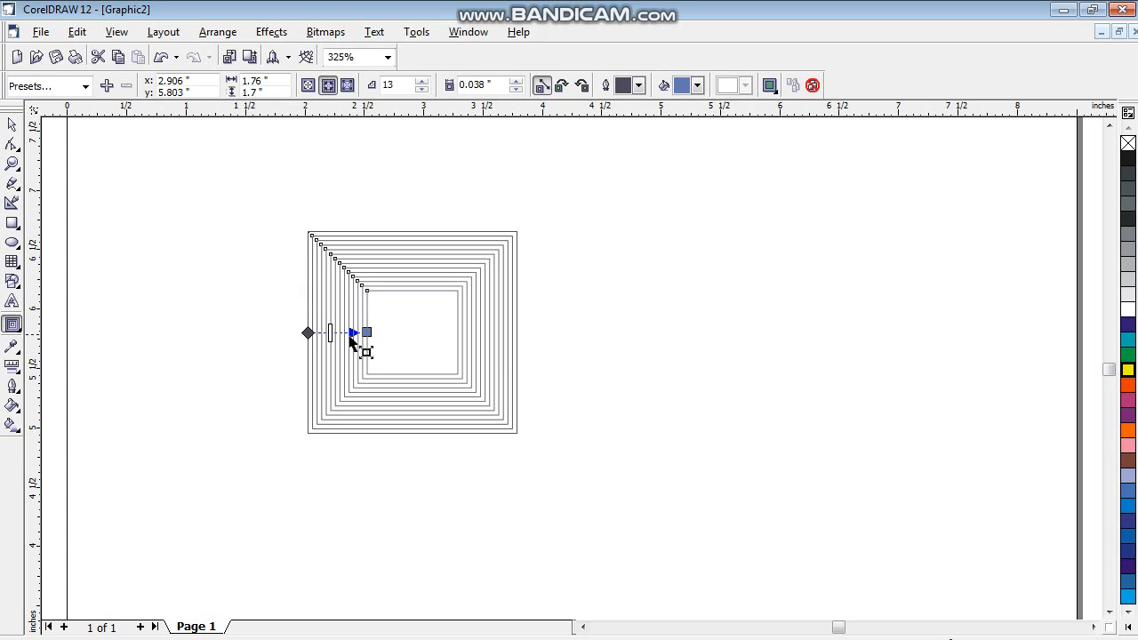
pyautogui.moveTo(330, 334)
pyautogui.mouseDown()
pyautogui.moveTo(350, 334)
pyautogui.moveTo(333, 333)
pyautogui.mouseUp()
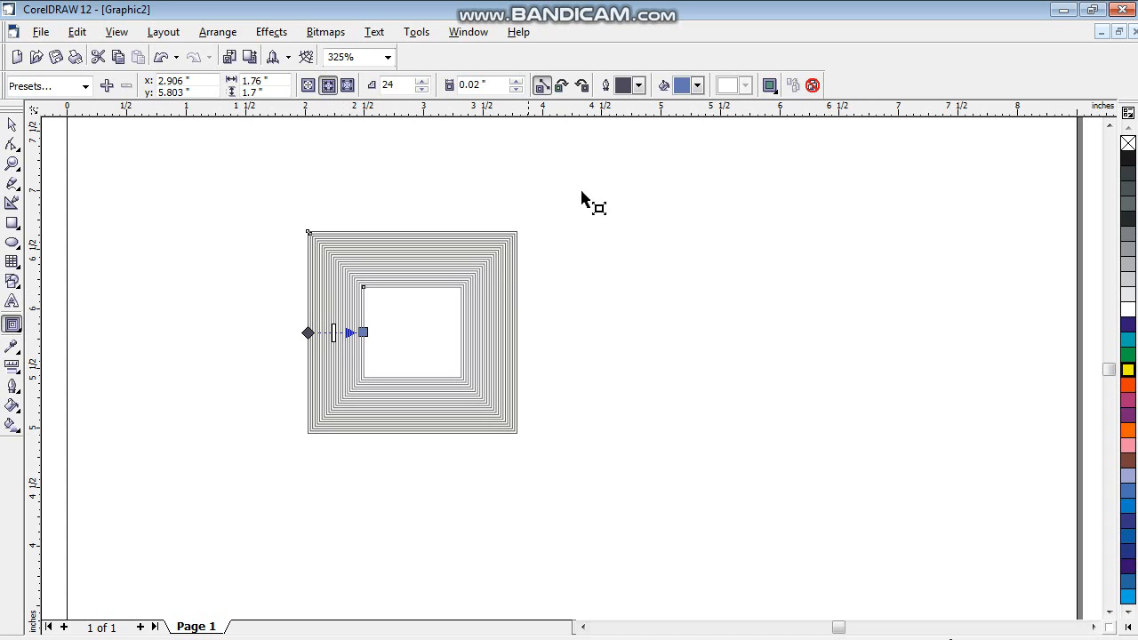
# - Set the contour's outline color to light blue and its fill color to yellow
pyautogui.click(640, 85)
pyautogui.click(649, 137)
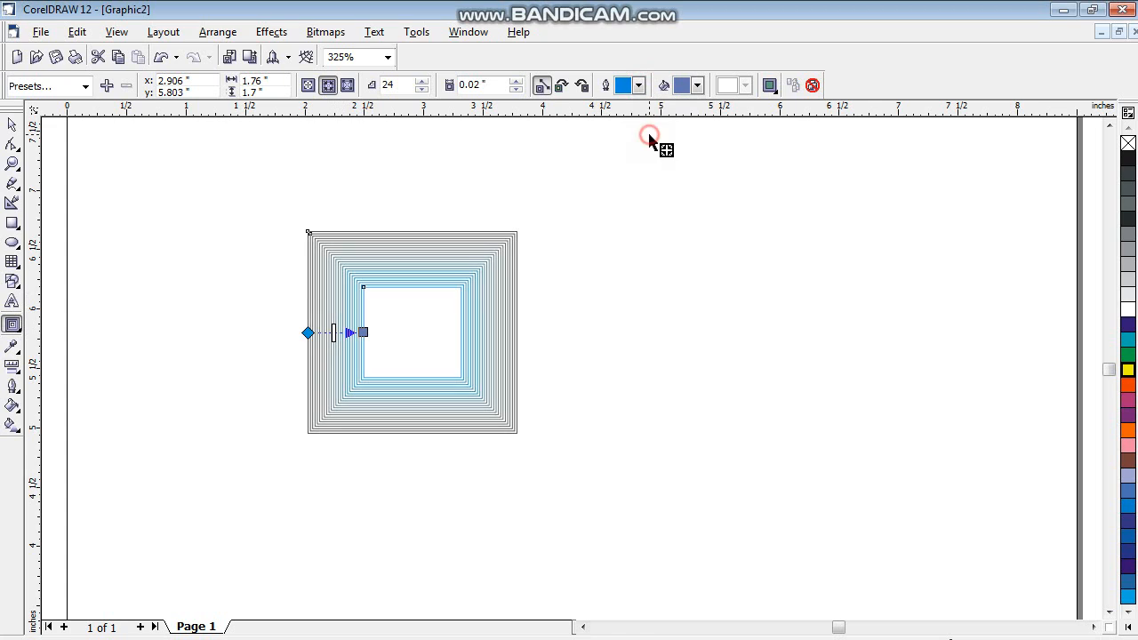
pyautogui.click(697, 86)
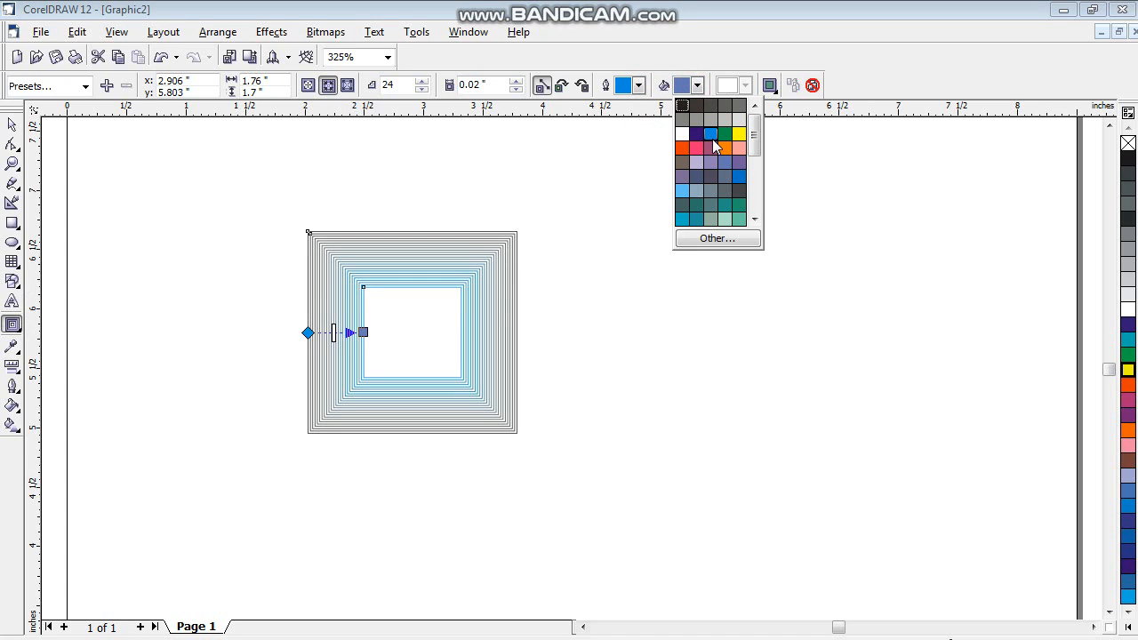
pyautogui.click(739, 140)
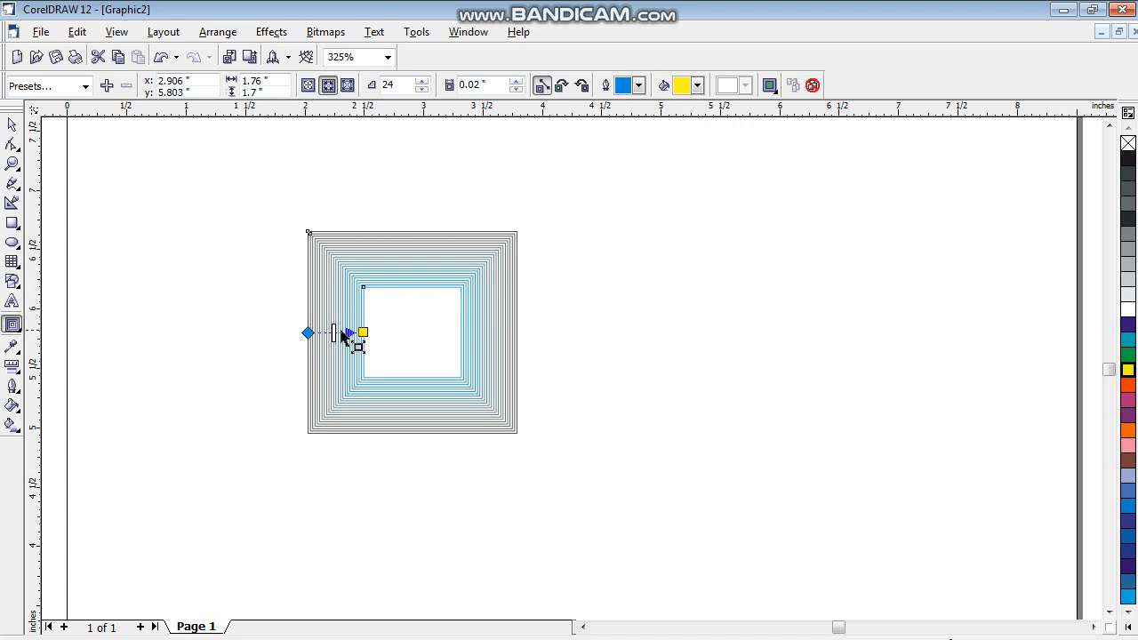
# - Widen the contour offset to 0.027 inches, then extend it to the square's centre with its start handle at the middle of the top edge
pyautogui.moveTo(352, 331); pyautogui.dragTo(329, 333)
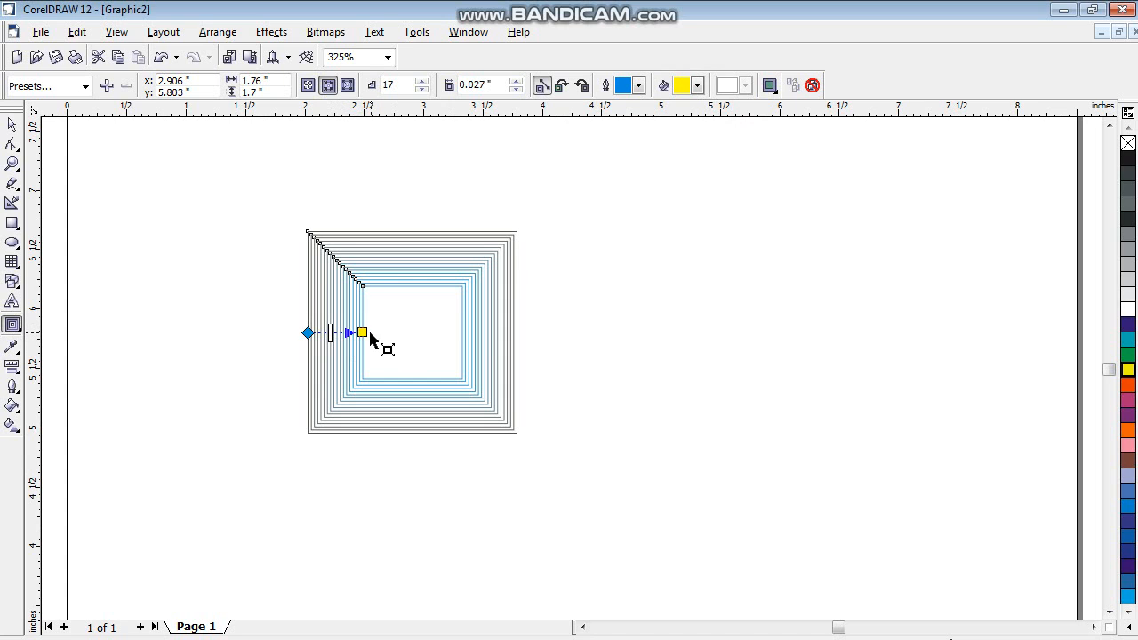
pyautogui.moveTo(376, 333); pyautogui.dragTo(406, 333)
pyautogui.click(408, 235)
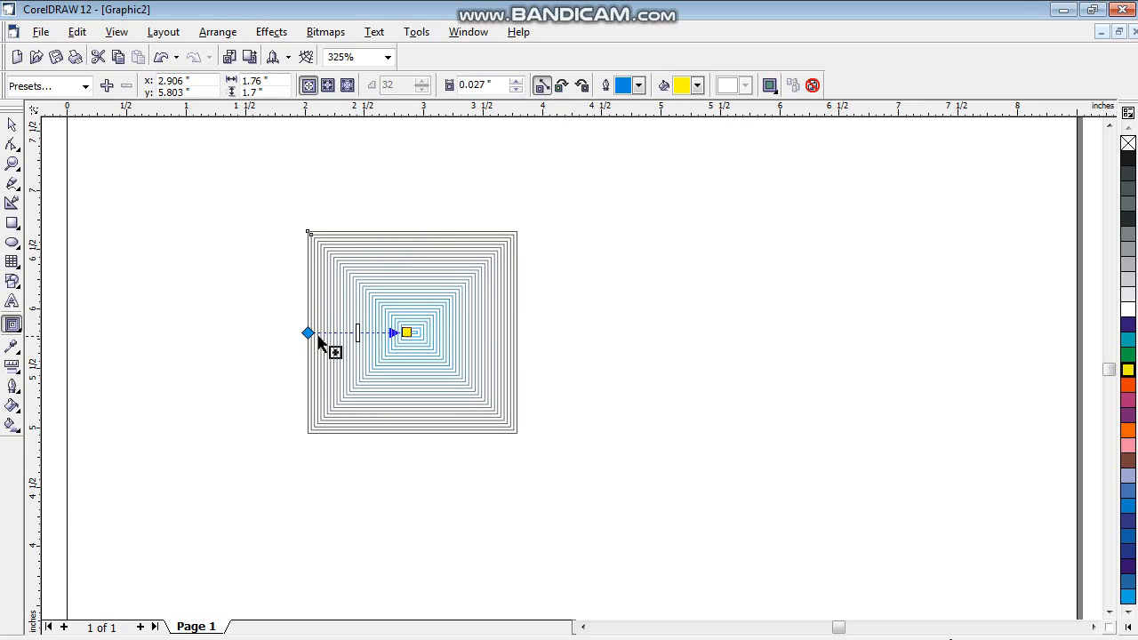
pyautogui.moveTo(308, 332); pyautogui.dragTo(413, 232)
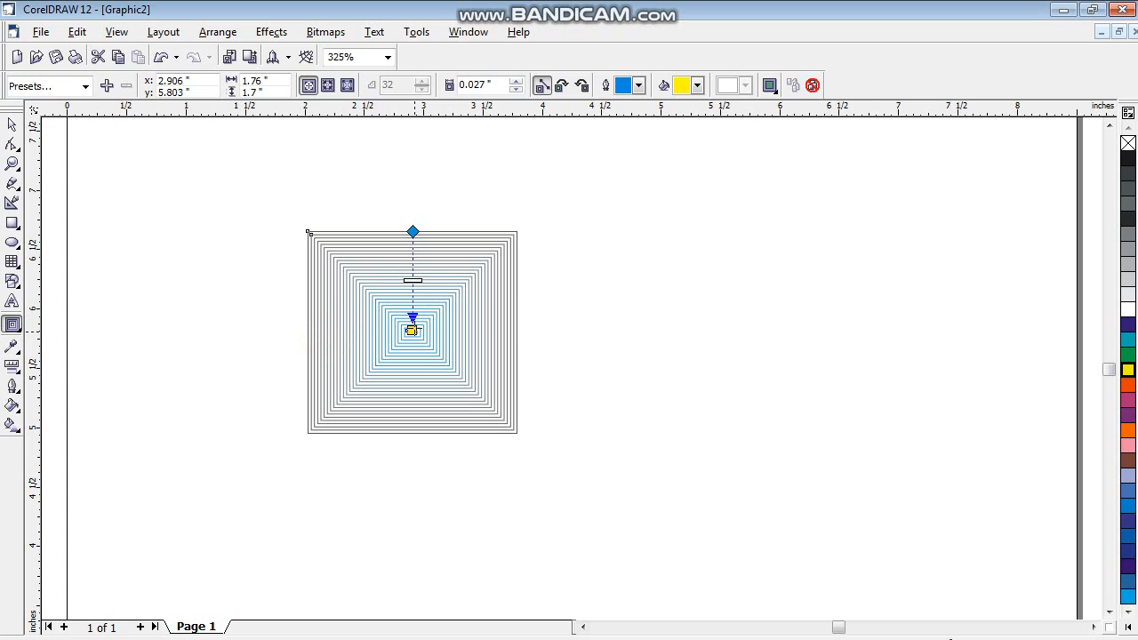
# - Change both the contour's fill color and its outline color to dark blue
pyautogui.click(698, 85)
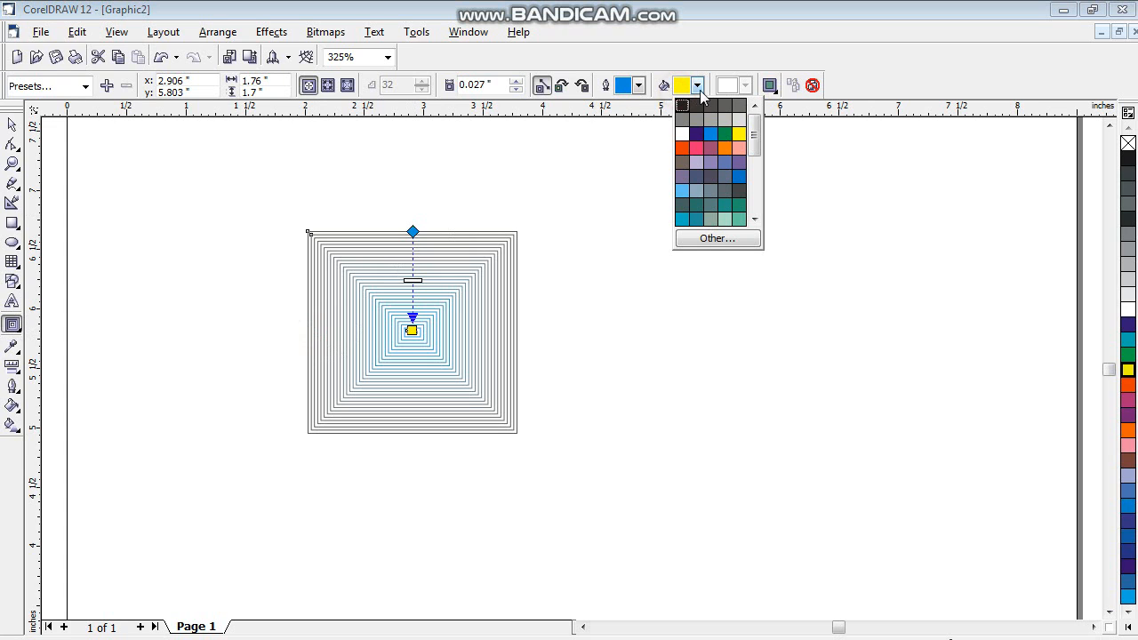
pyautogui.click(696, 134)
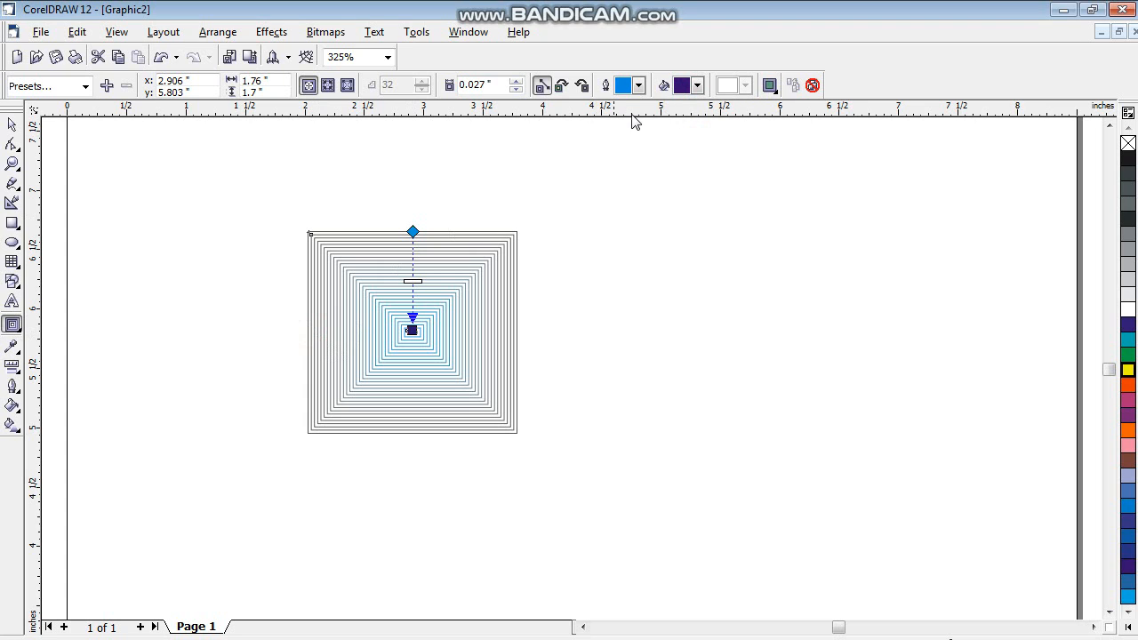
pyautogui.click(638, 86)
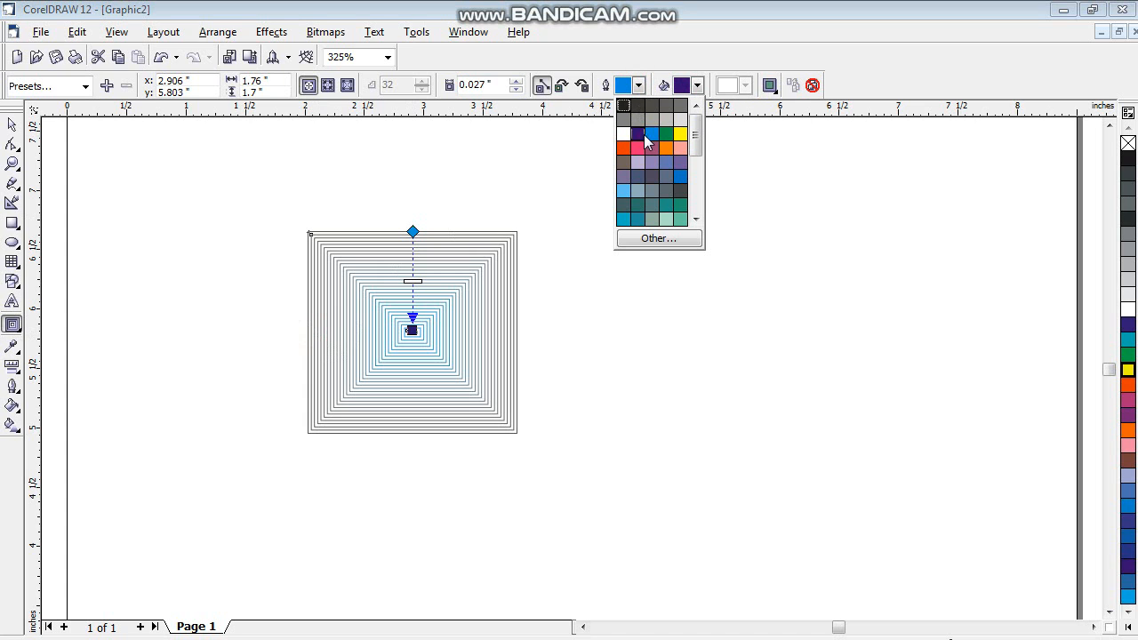
pyautogui.click(639, 135)
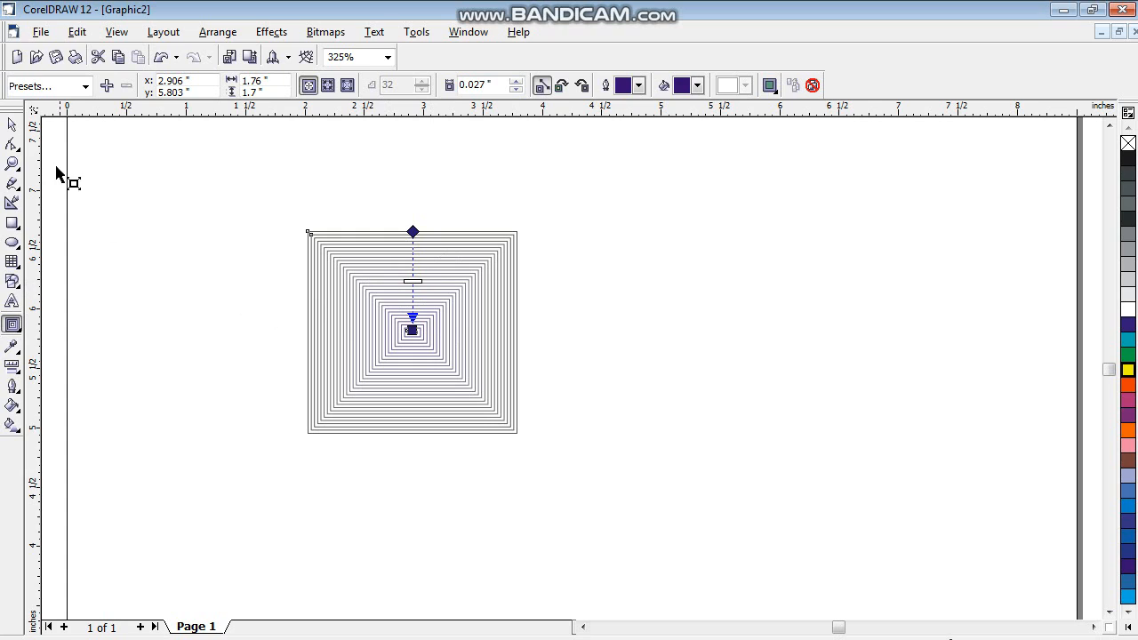
# - Delete the contoured square from the page
pyautogui.click(11, 125)
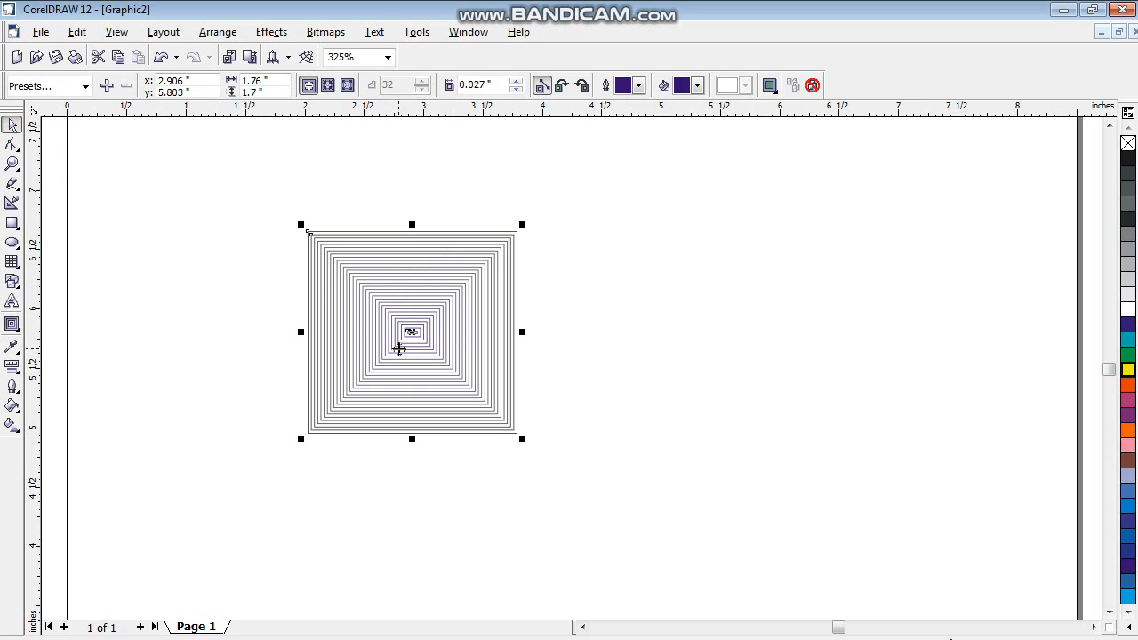
pyautogui.press('Delete')
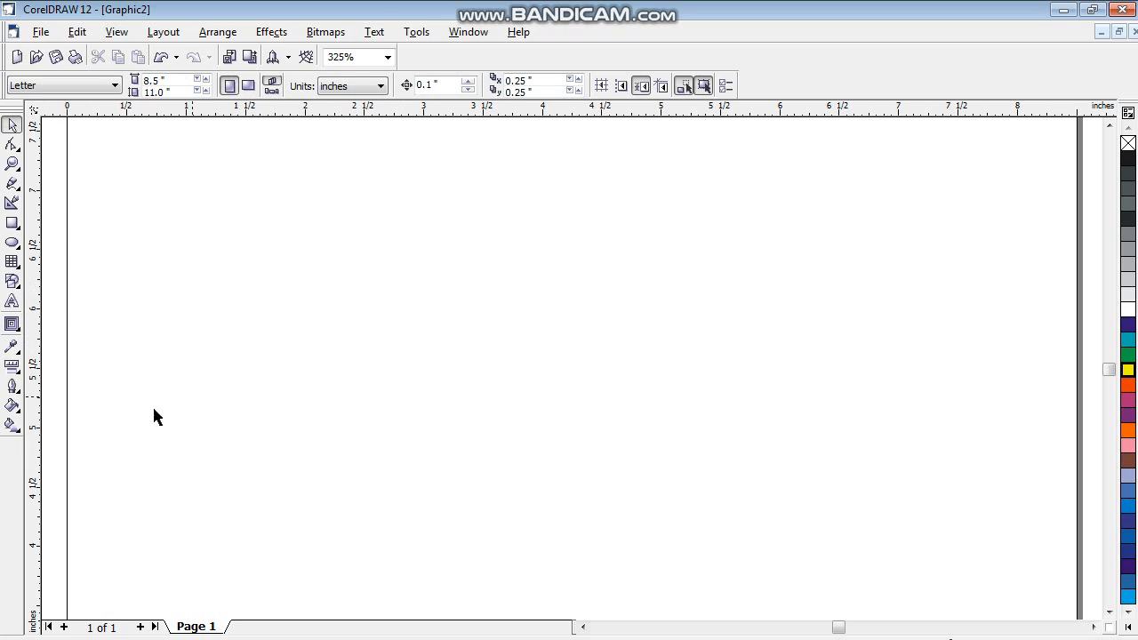
# - Draw a rectangle about 1.64 by 1.295 inches and apply a push and pull distortion with amplitude -51 from its left edge
pyautogui.click(12, 325)
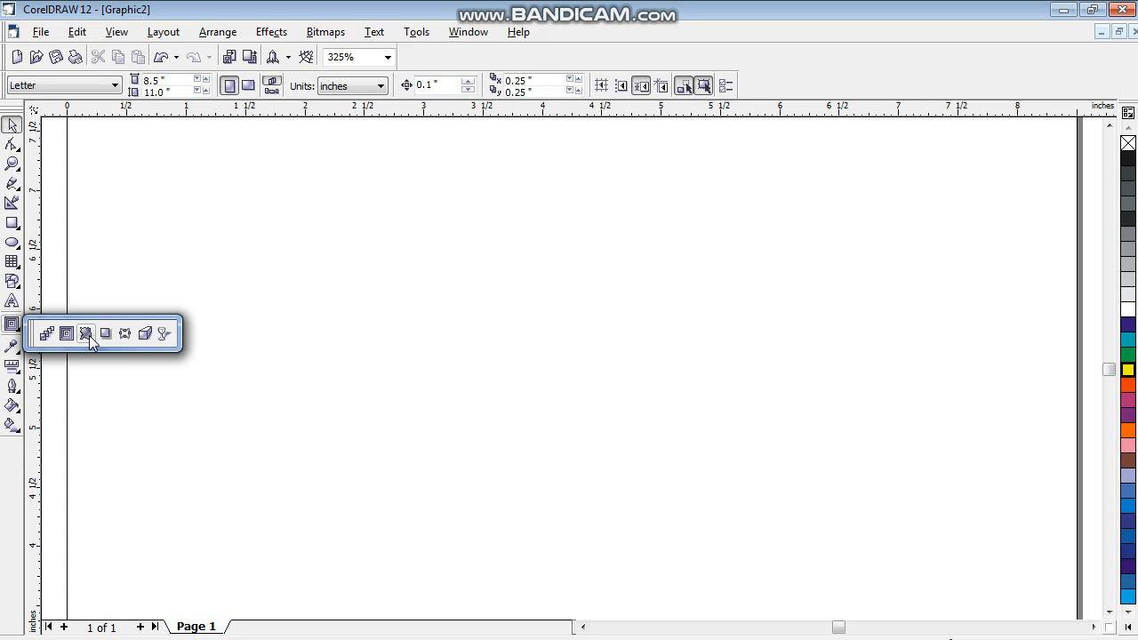
pyautogui.click(86, 333)
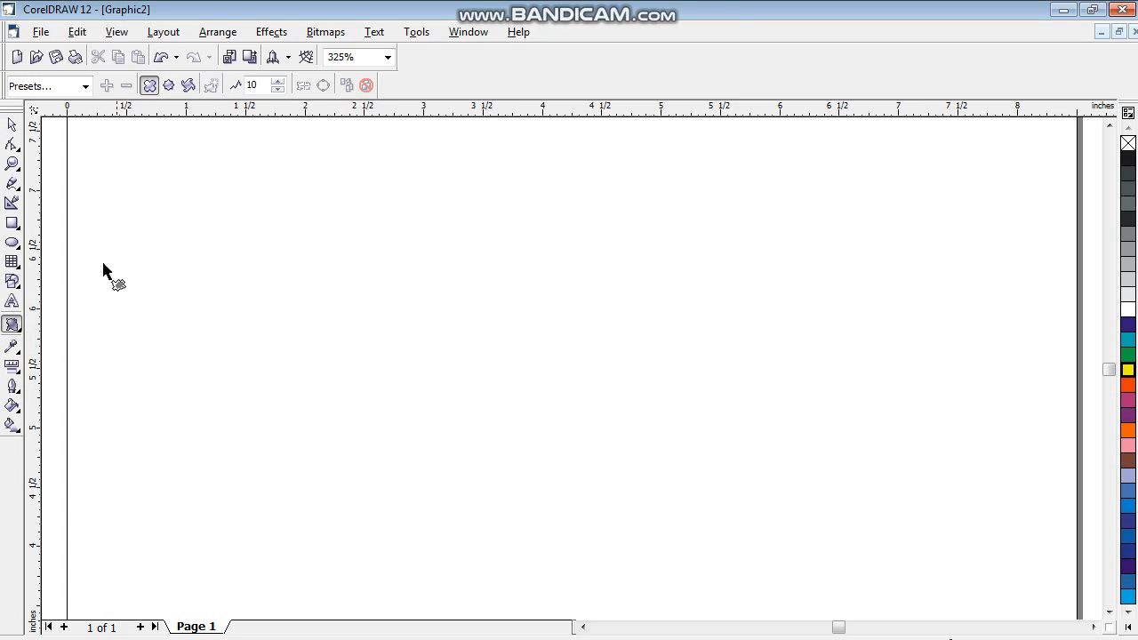
pyautogui.click(11, 223)
pyautogui.moveTo(177, 248); pyautogui.dragTo(372, 402)
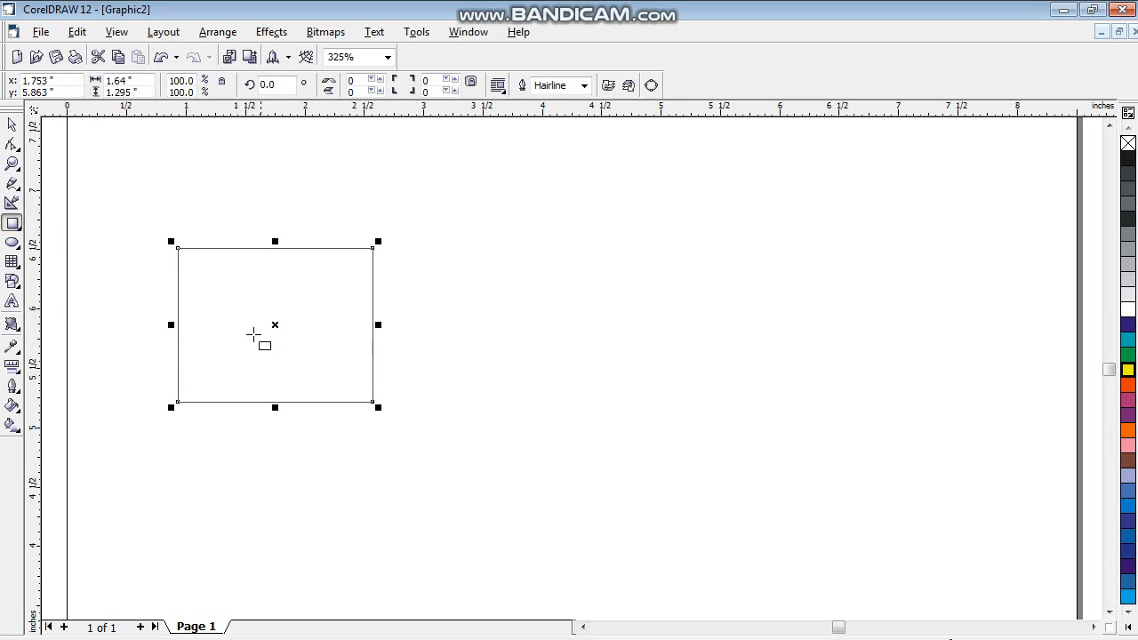
pyautogui.click(12, 324)
pyautogui.moveTo(177, 331); pyautogui.dragTo(82, 316)
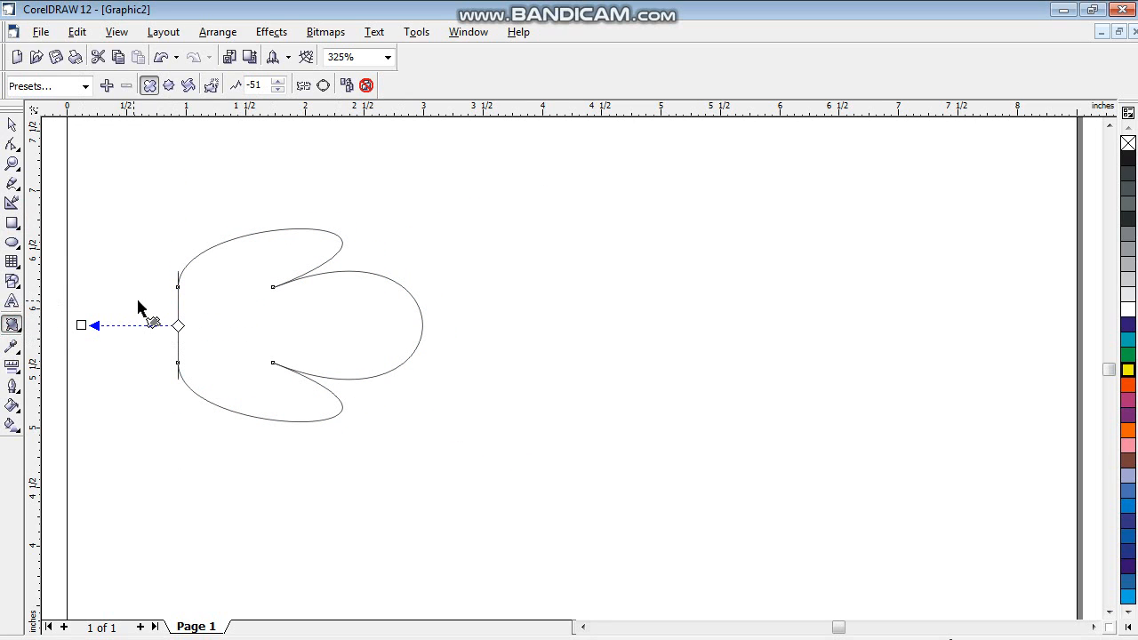
# - Draw a nearly square rectangle about 1.535 by 1.43 inches to the right of the distorted shape
pyautogui.click(20, 329)
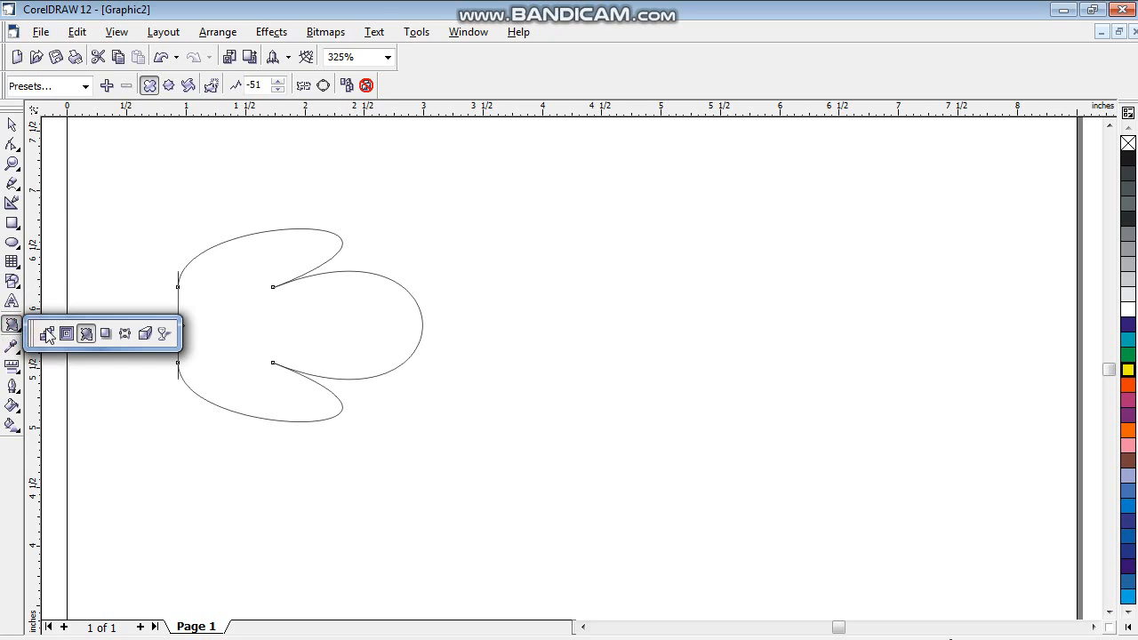
pyautogui.click(105, 334)
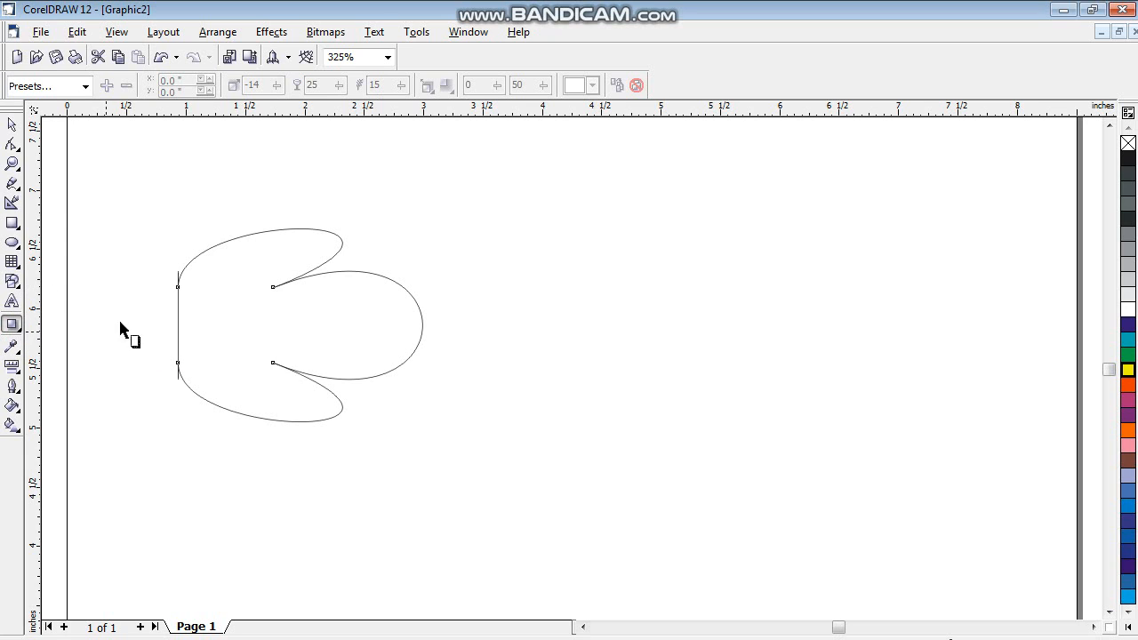
pyautogui.moveTo(627, 240)
pyautogui.mouseDown()
pyautogui.moveTo(718, 382)
pyautogui.moveTo(790, 396)
pyautogui.moveTo(810, 411)
pyautogui.mouseUp()
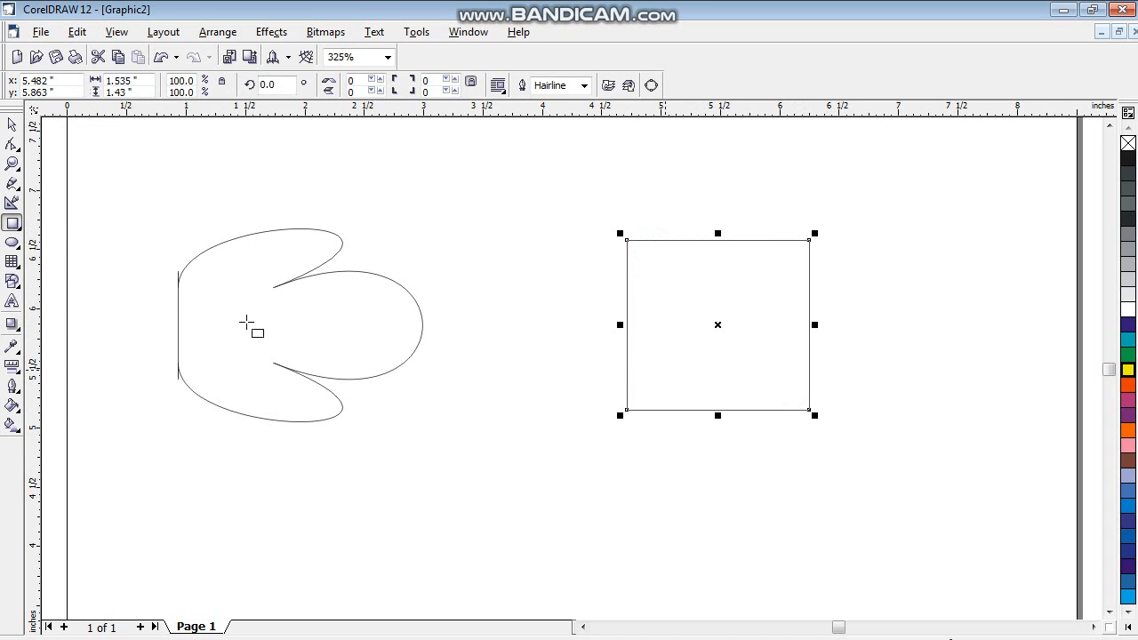
# - Fill the new square with teal and cast a black drop shadow from its right edge out past its left side
pyautogui.click(12, 325)
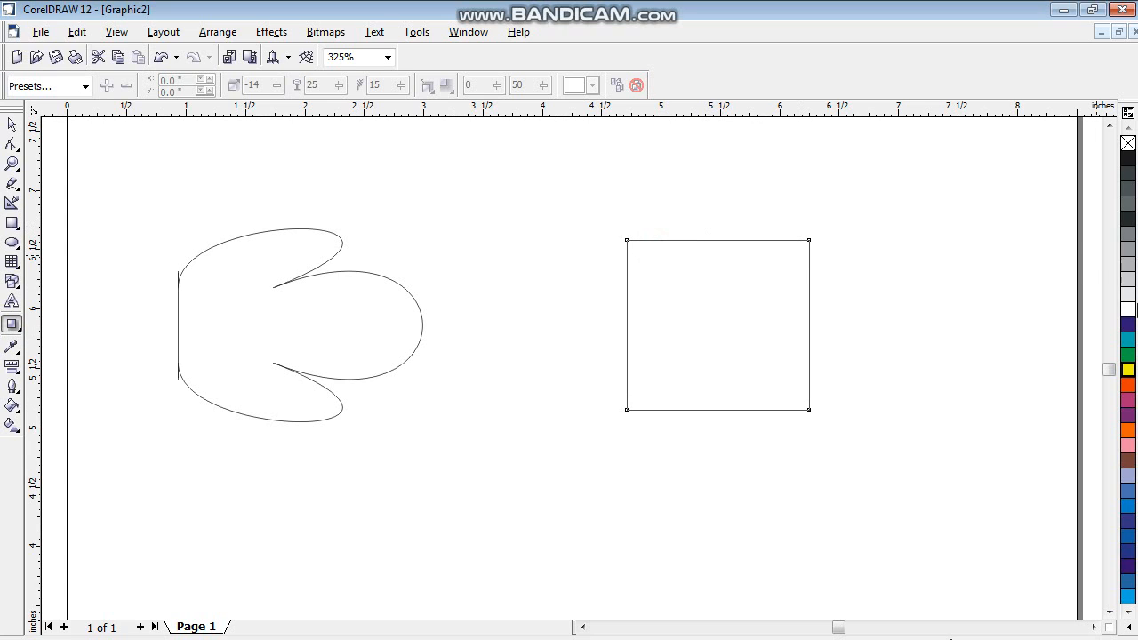
pyautogui.moveTo(1127, 343); pyautogui.dragTo(808, 322)
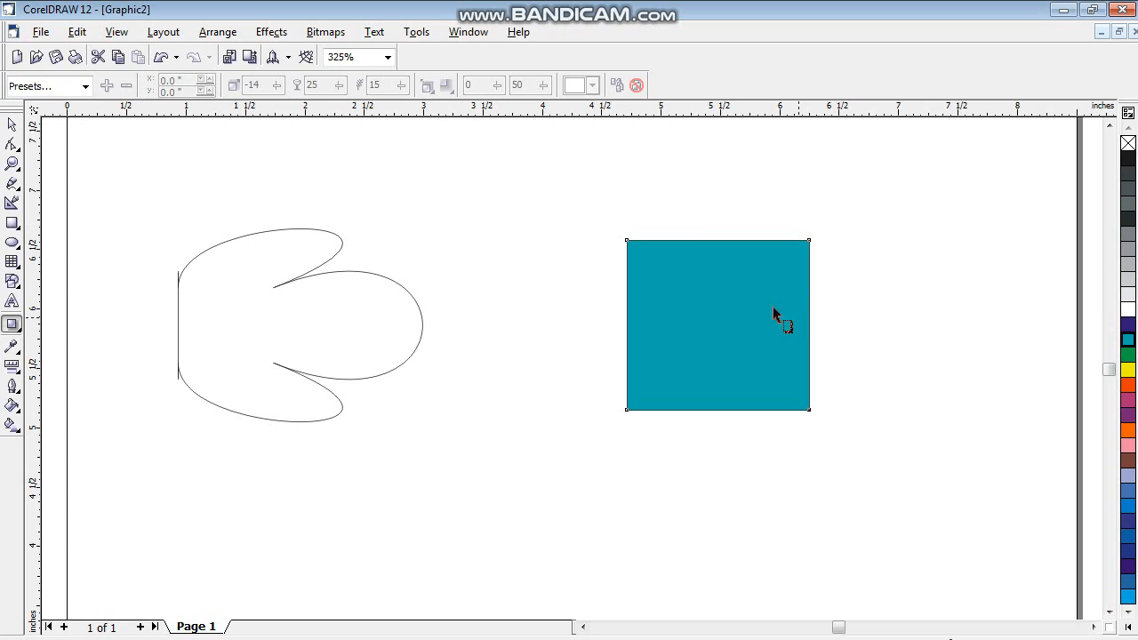
pyautogui.click(1128, 162)
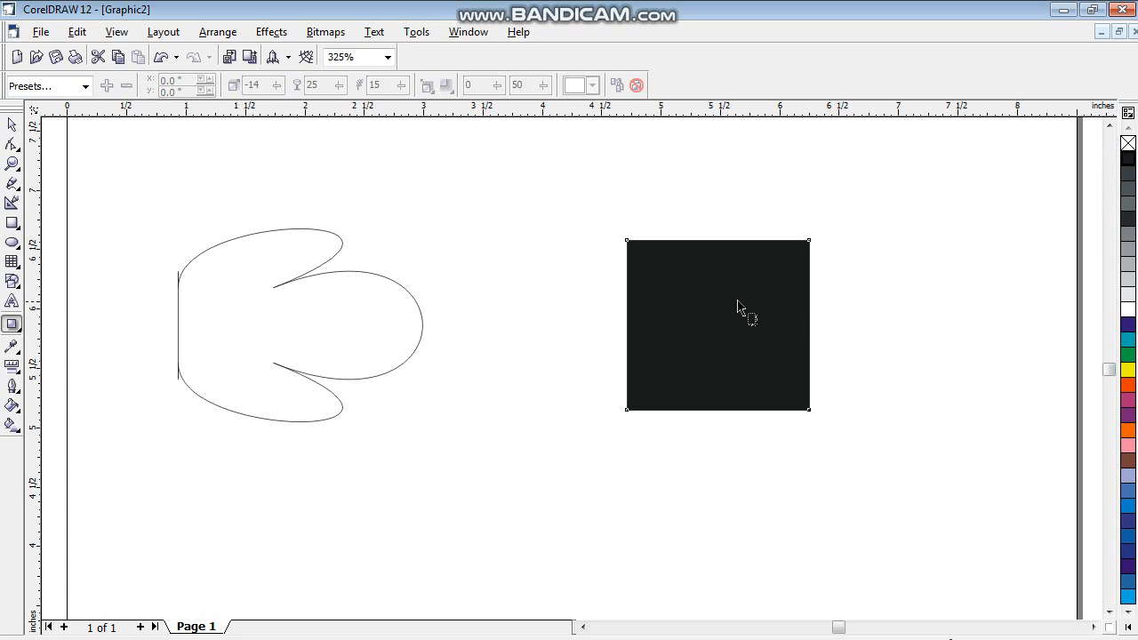
pyautogui.click(1127, 338)
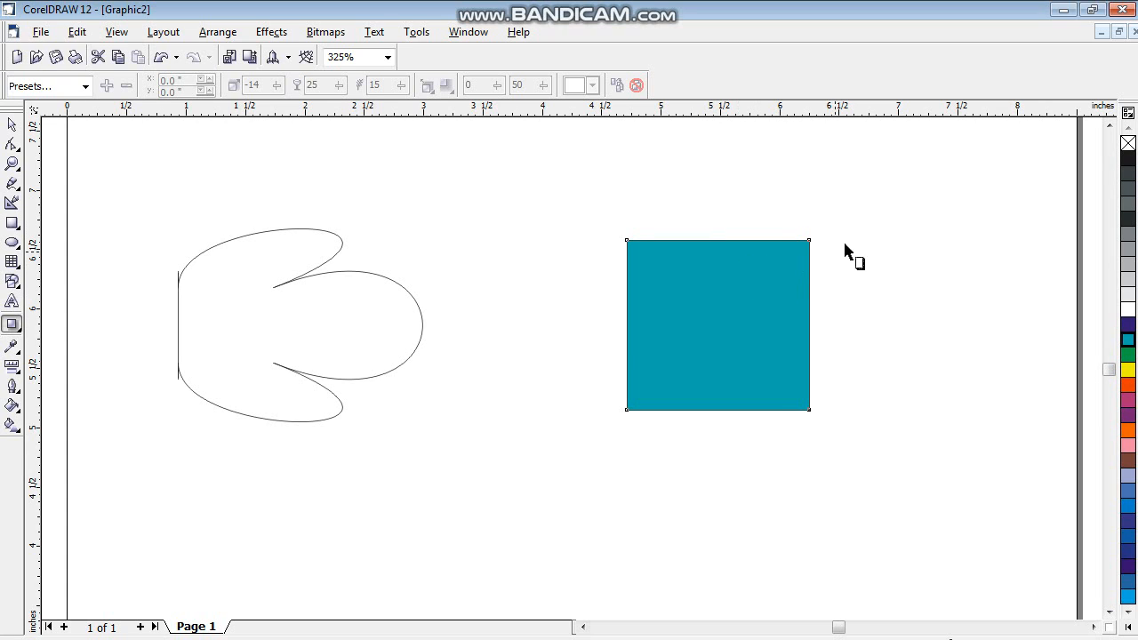
pyautogui.moveTo(808, 324); pyautogui.dragTo(574, 341)
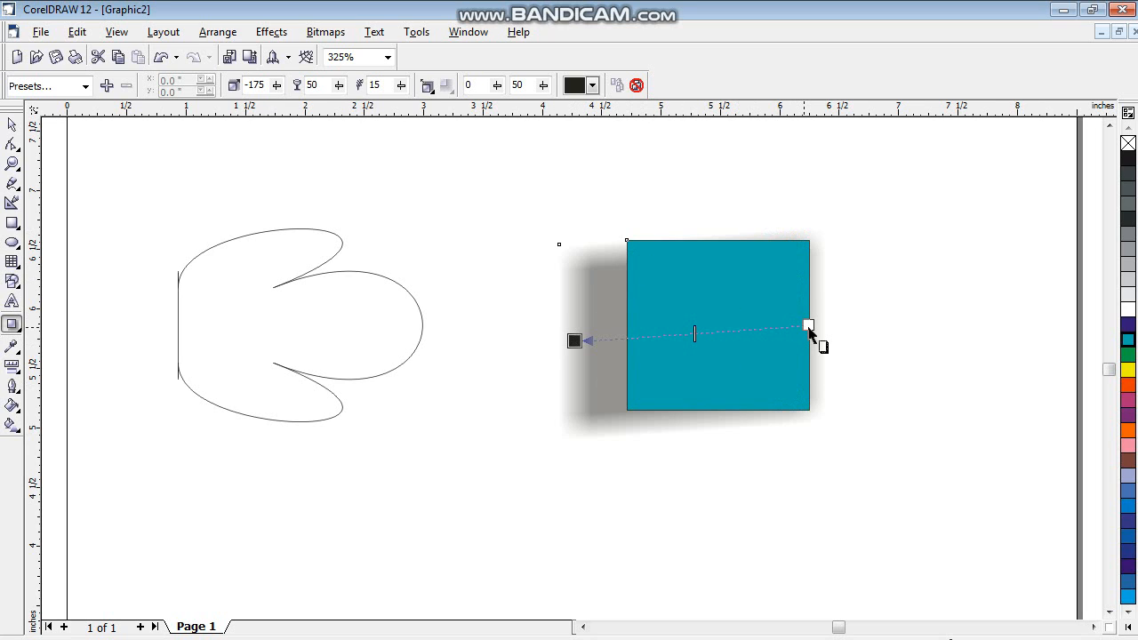
# - Recast the teal square's drop shadow from its top edge to below its bottom edge, colouring it yellow and finally light blue
pyautogui.moveTo(808, 327); pyautogui.dragTo(734, 458)
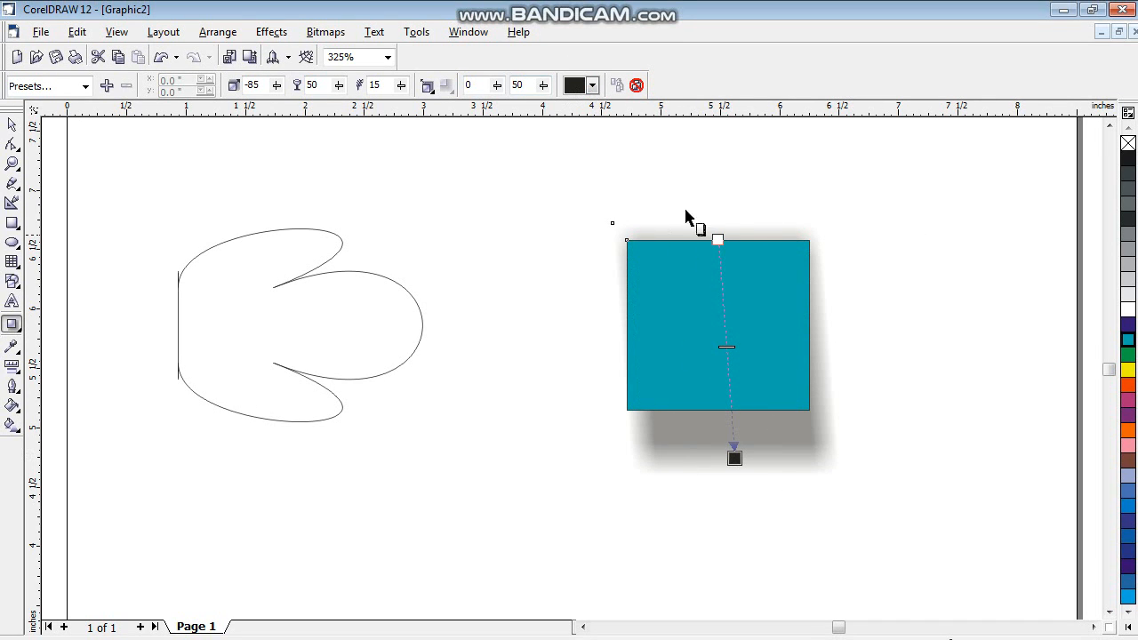
pyautogui.click(592, 86)
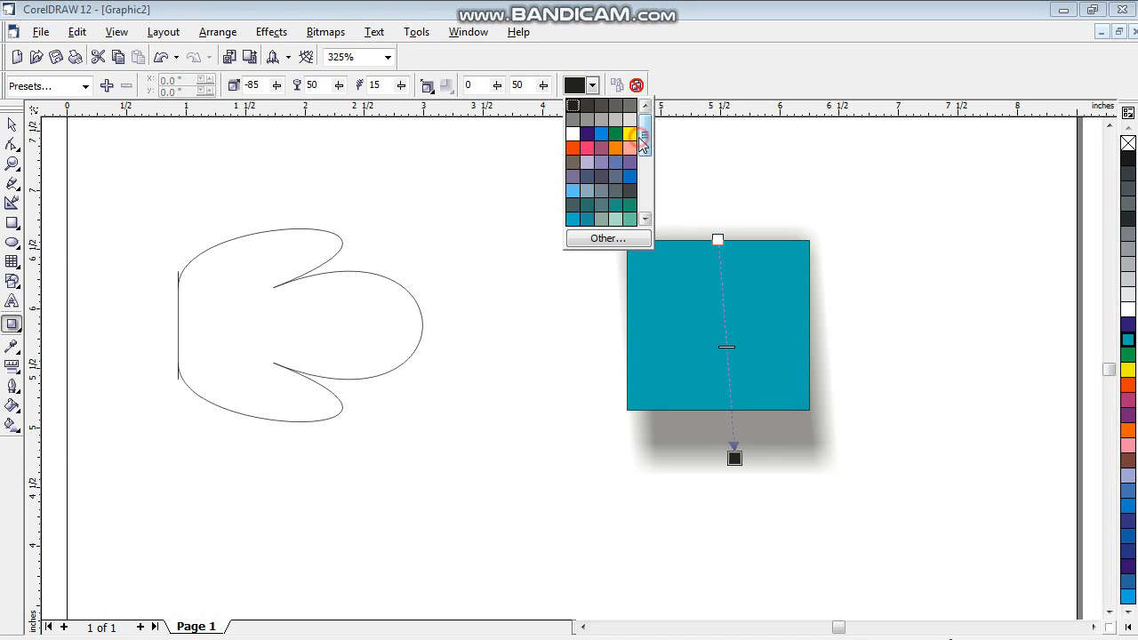
pyautogui.click(629, 133)
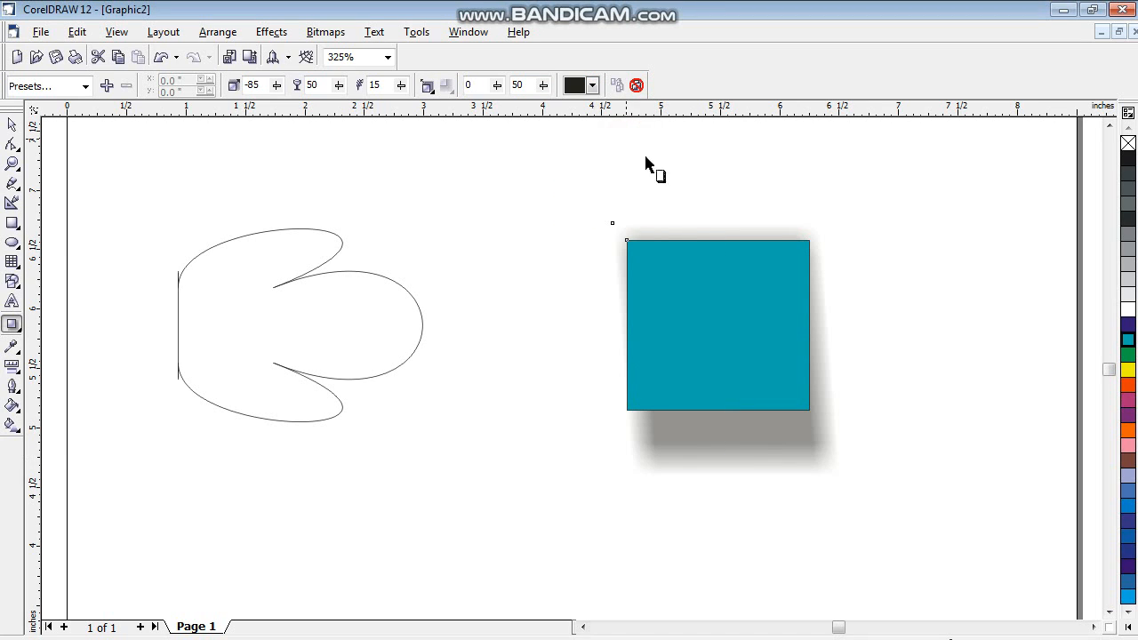
pyautogui.click(592, 86)
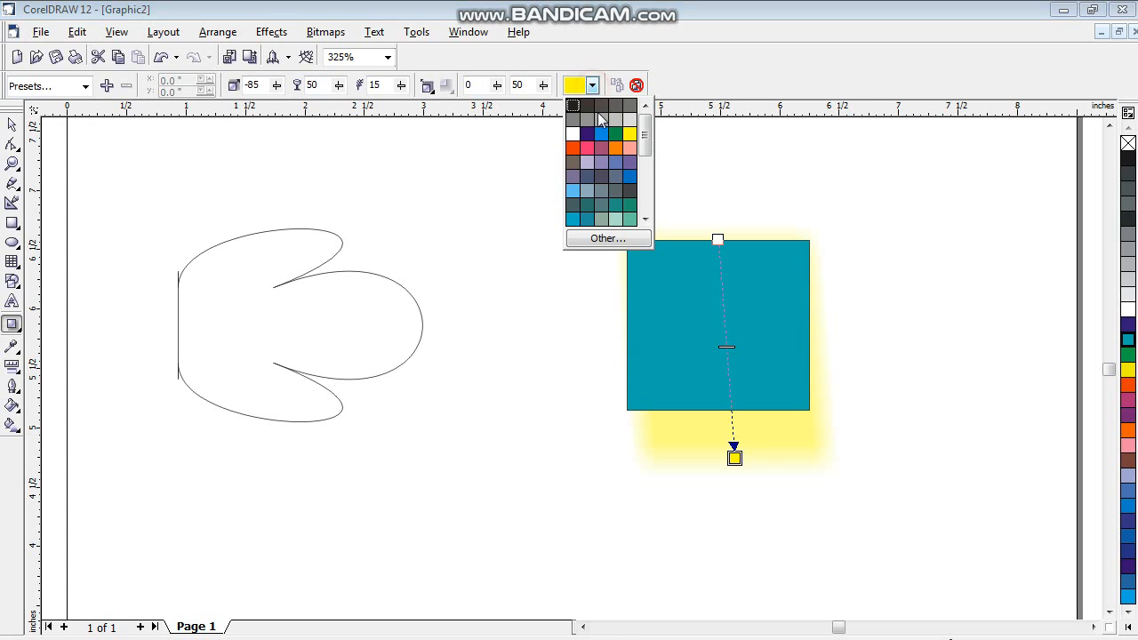
pyautogui.click(574, 189)
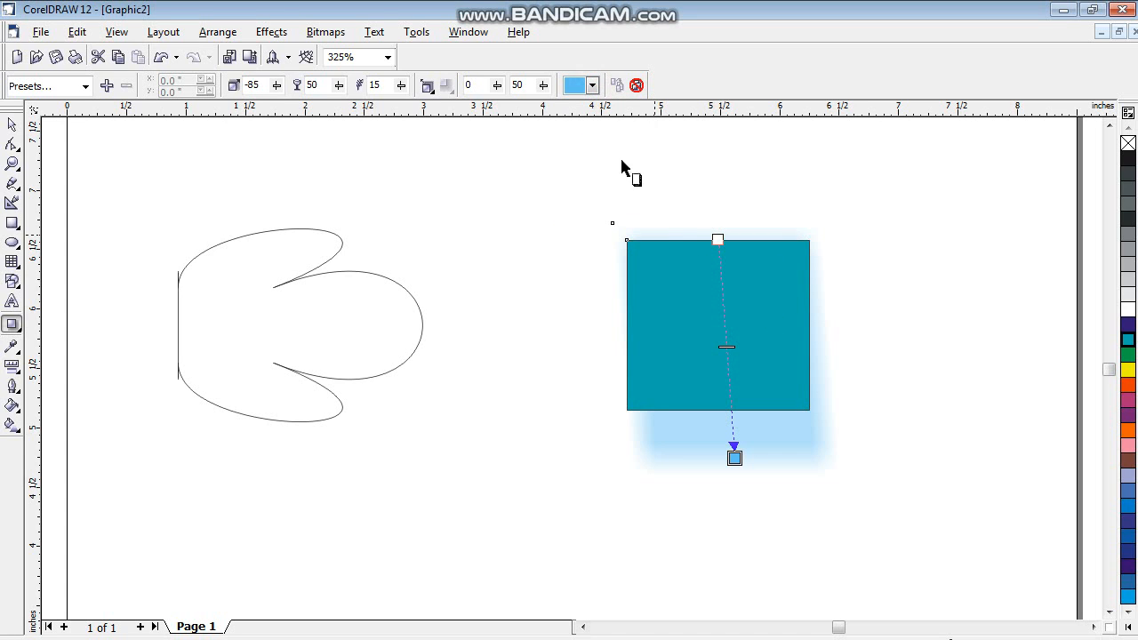
# - Clear the teal square's drop shadow and delete the square
pyautogui.click(636, 86)
pyautogui.click(12, 127)
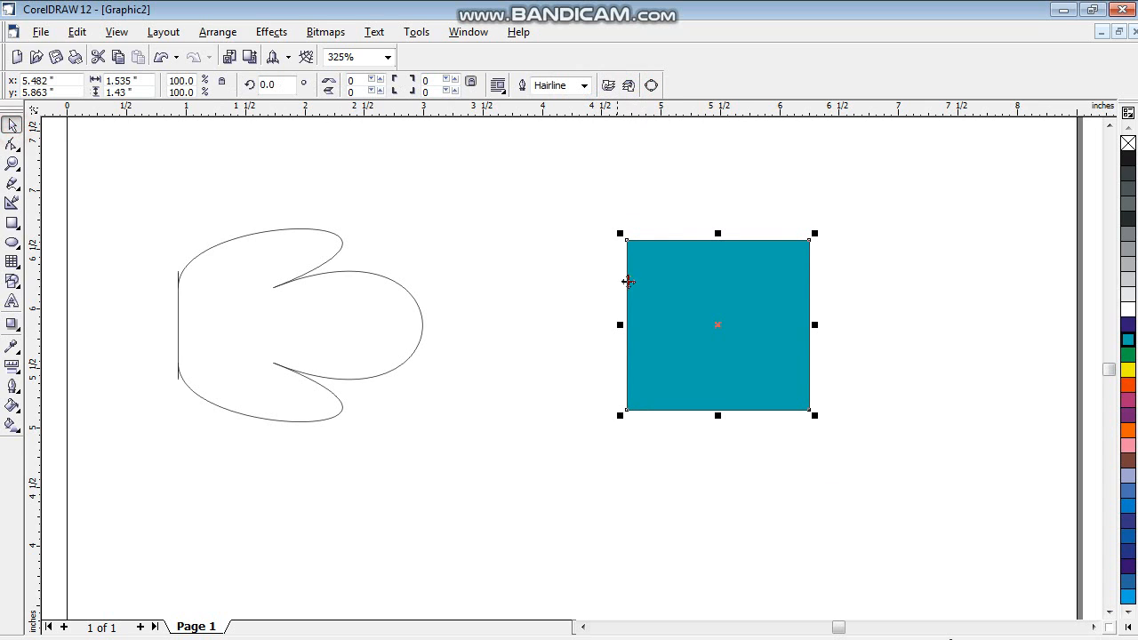
pyautogui.press('Delete')
# - Delete the distorted shape and the orange object above it to empty the page
pyautogui.scroll(-1, 600, 292)
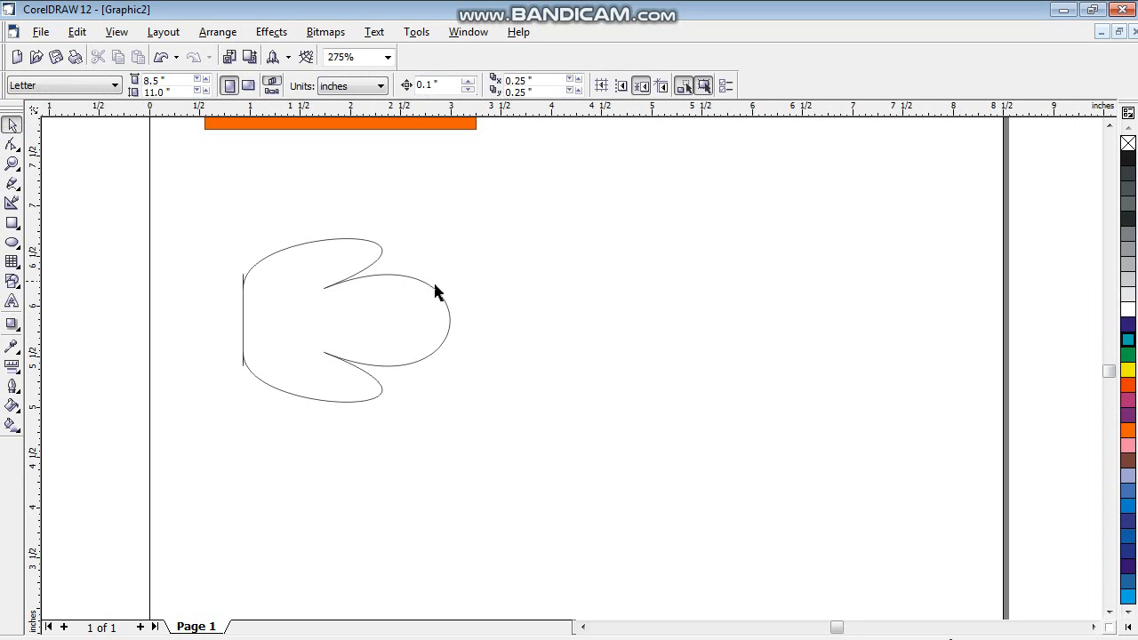
pyautogui.click(244, 285)
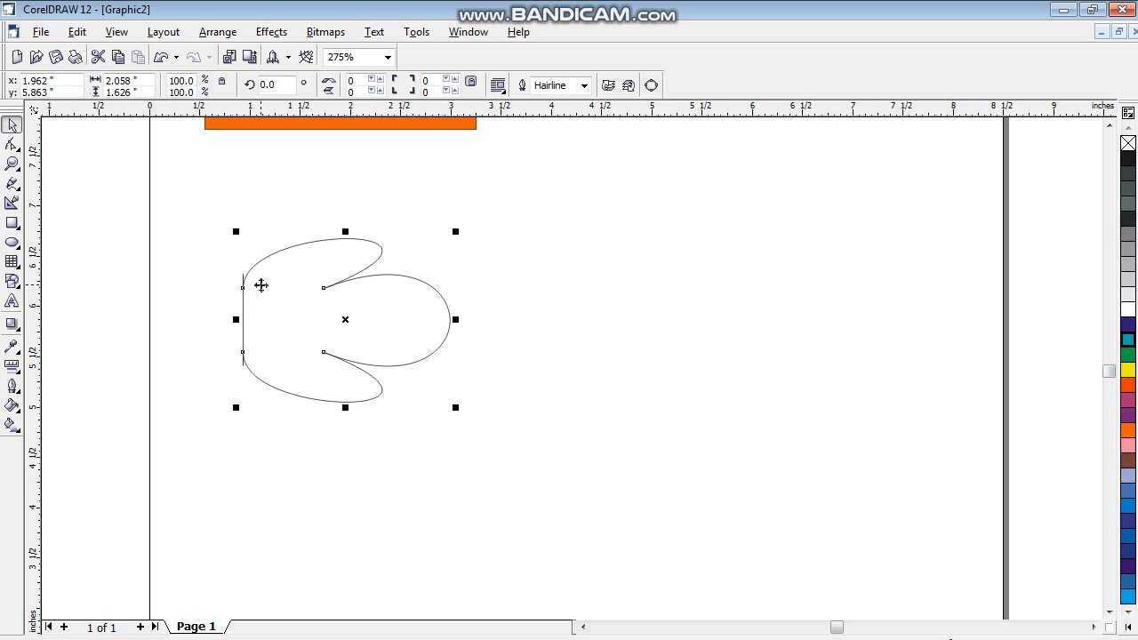
pyautogui.press('Delete')
pyautogui.click(342, 126)
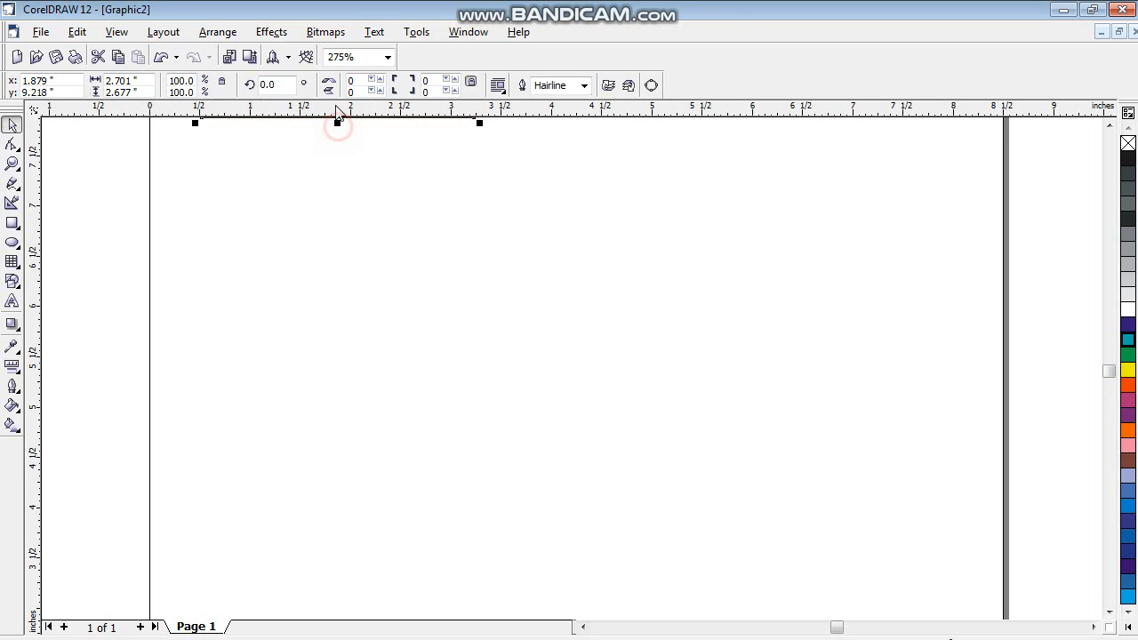
pyautogui.press('Delete')
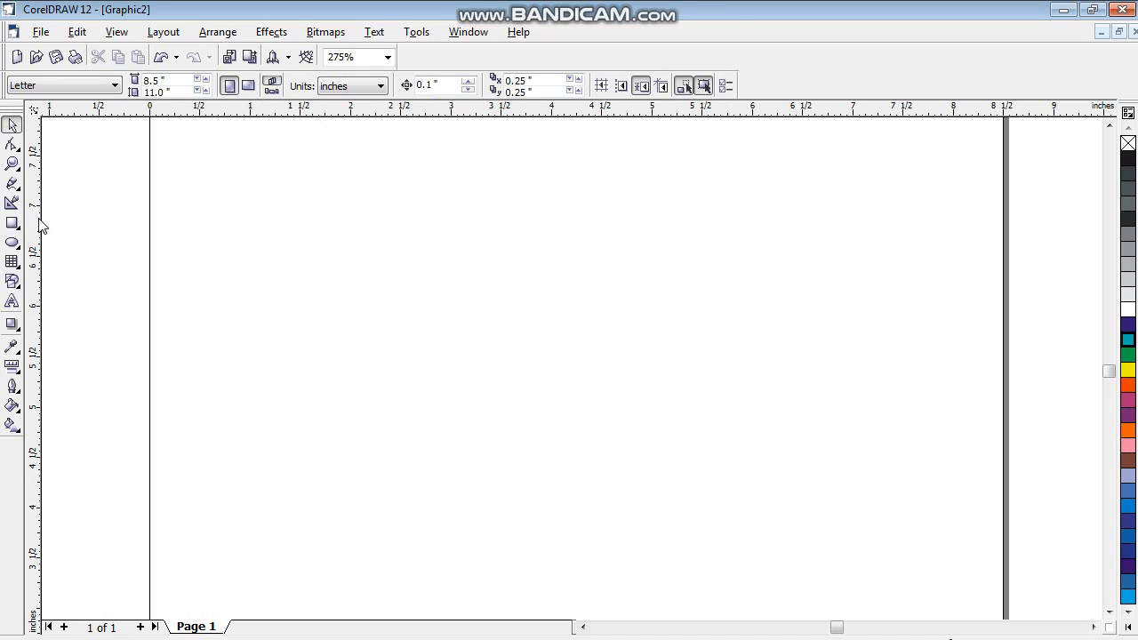
# - Add the artistic text "wellcom" in Arial near the middle of the page and enlarge it to about 48 pt
pyautogui.click(12, 302)
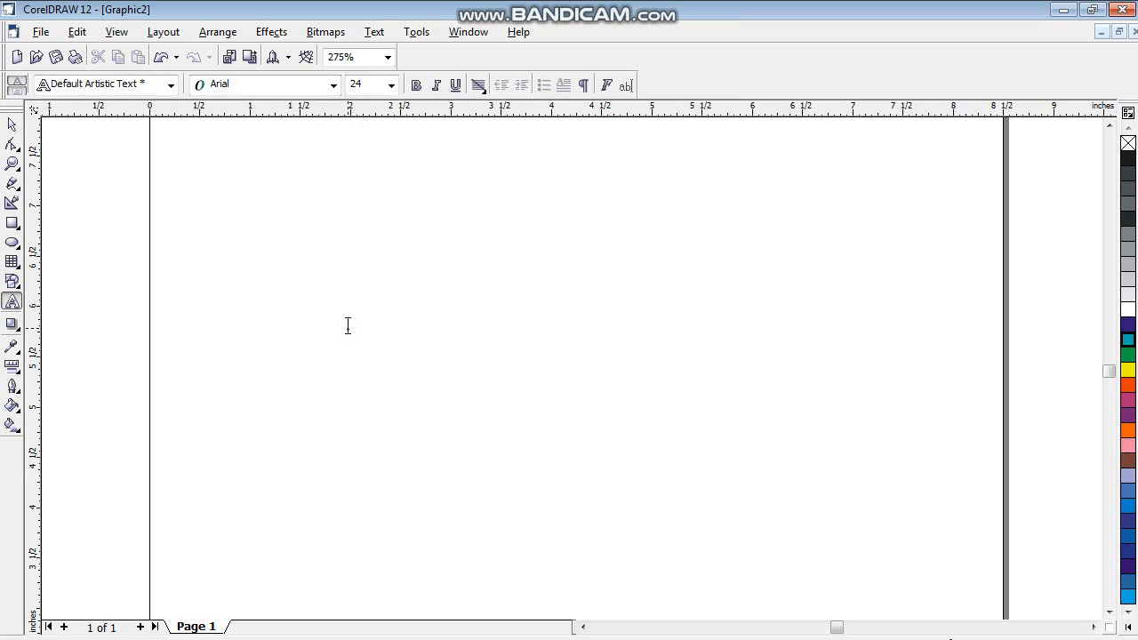
pyautogui.click(347, 326)
pyautogui.write('wel')
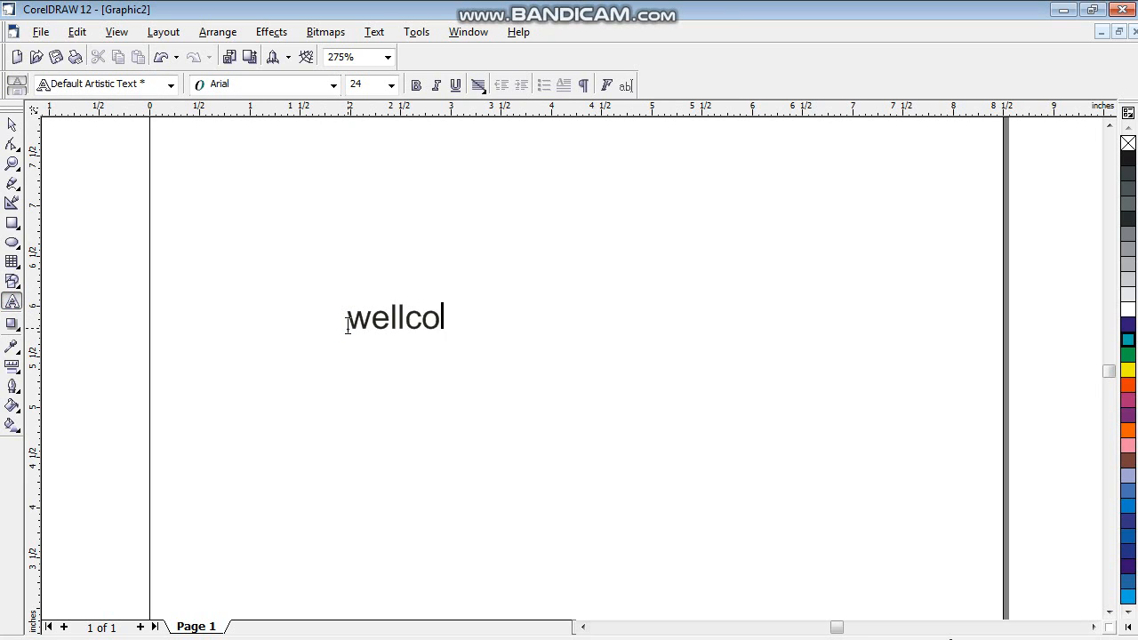
pyautogui.write('lcom')
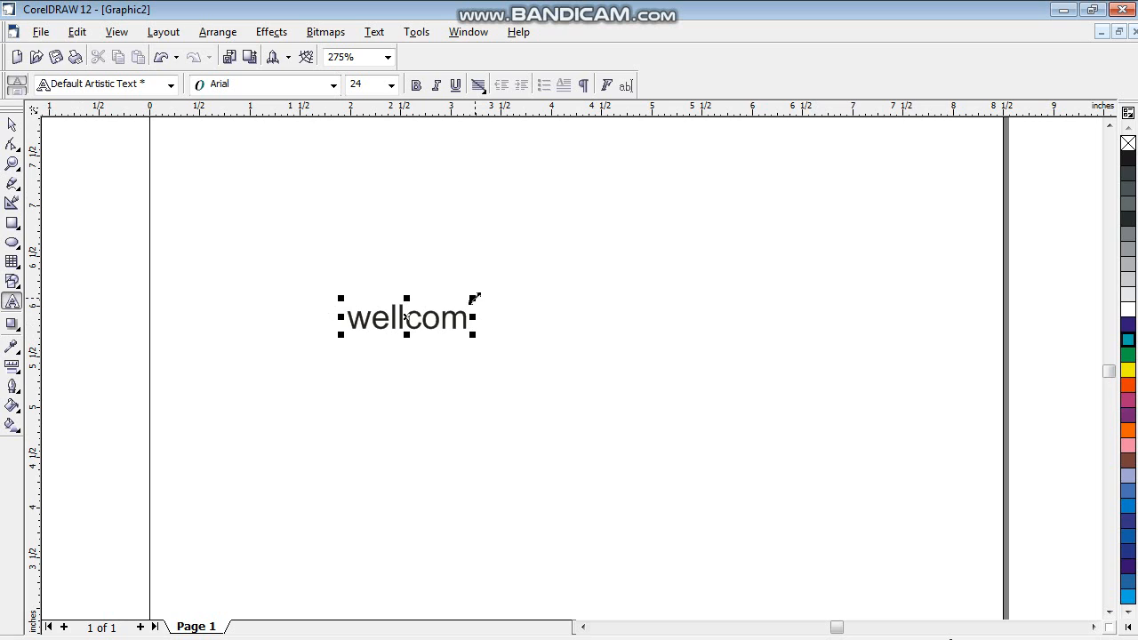
pyautogui.moveTo(475, 298); pyautogui.dragTo(591, 203)
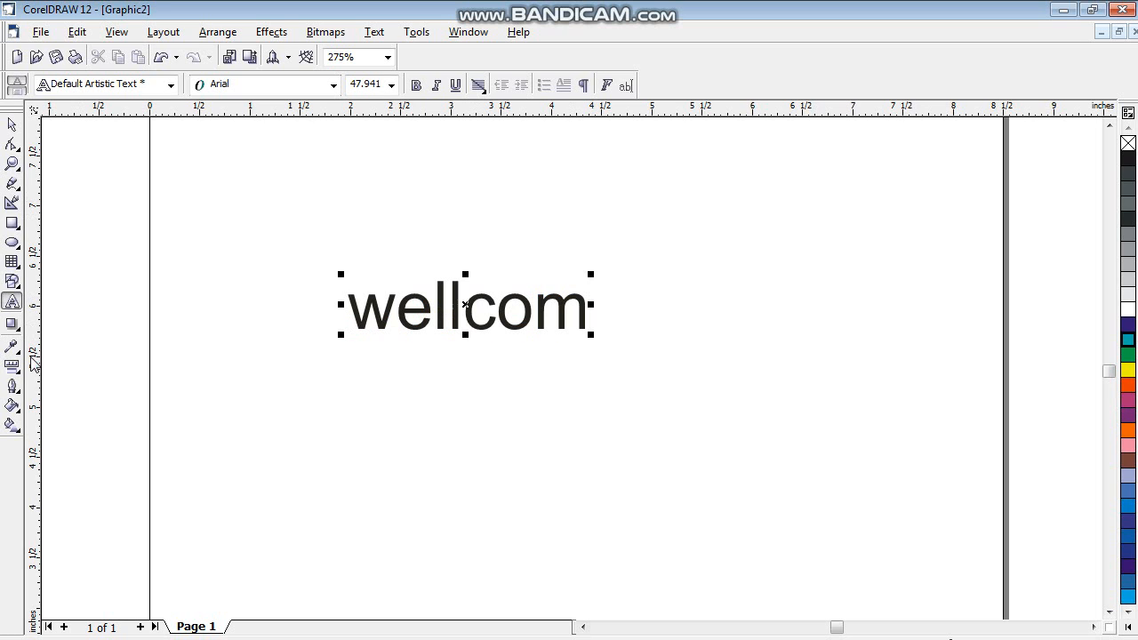
# - Cast a drop shadow from the top of the Wellcom text, colour it orange-red and slant it down to the right
pyautogui.click(12, 323)
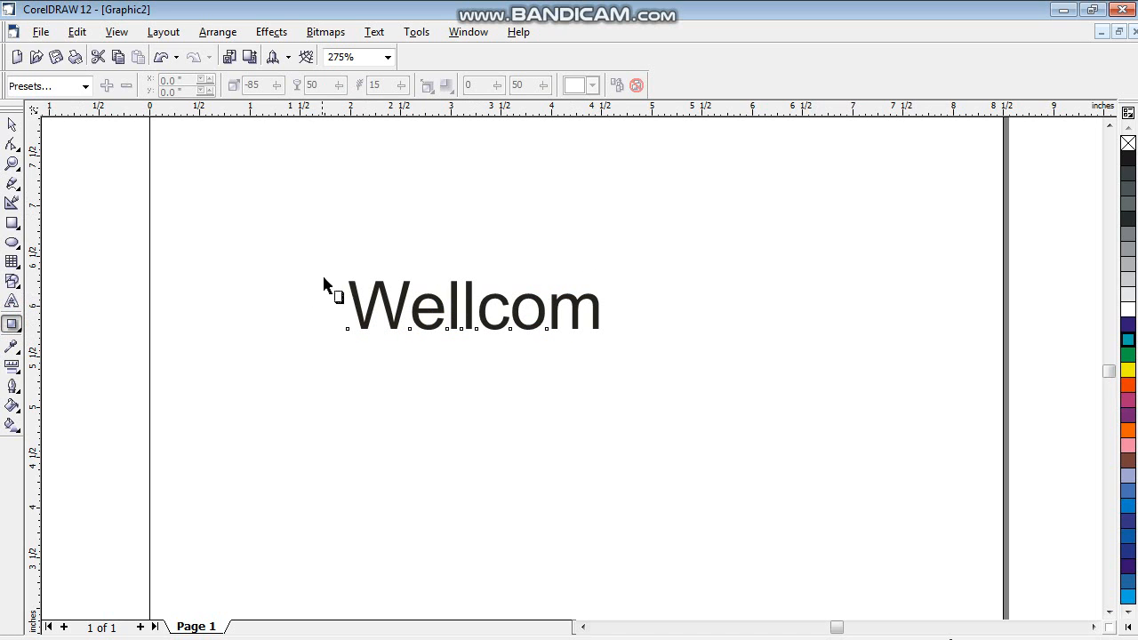
pyautogui.moveTo(470, 301); pyautogui.dragTo(469, 361)
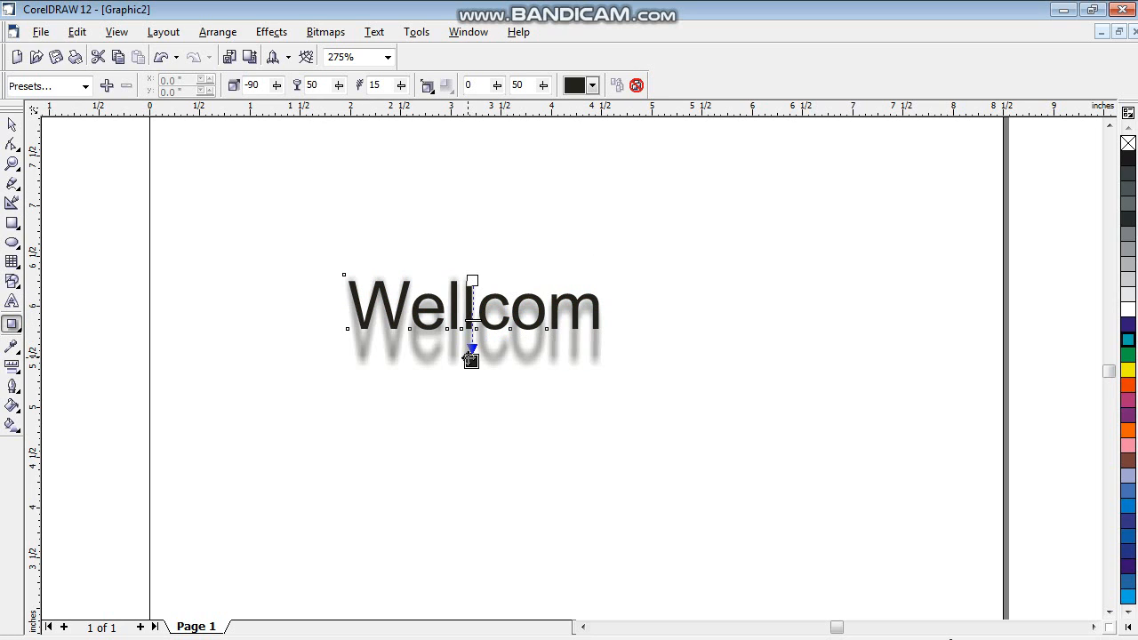
pyautogui.click(593, 85)
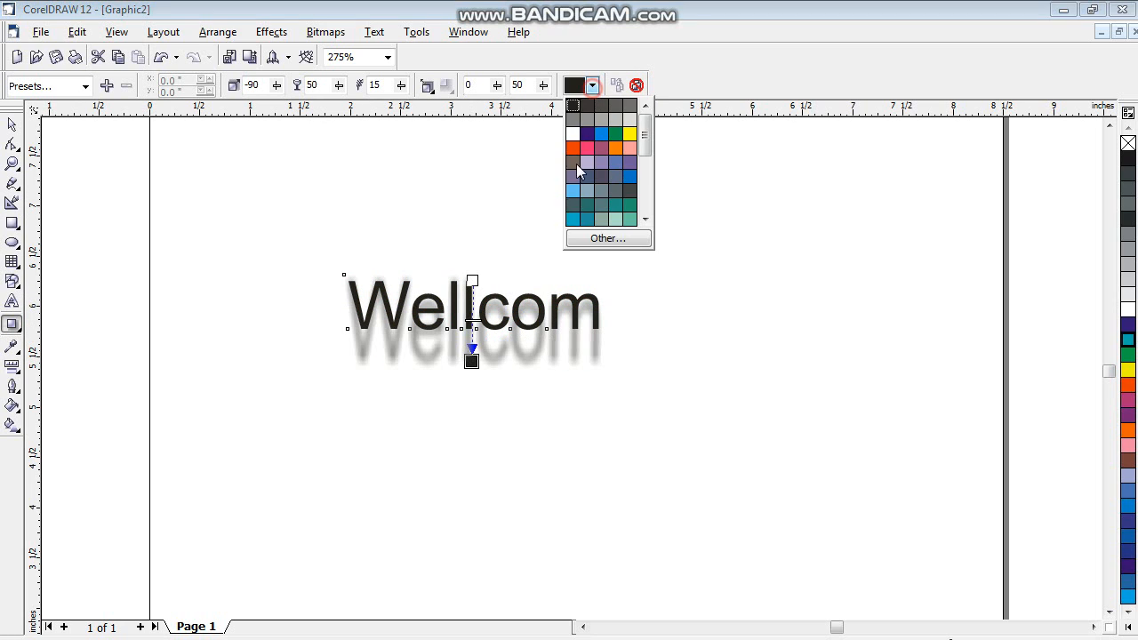
pyautogui.click(572, 149)
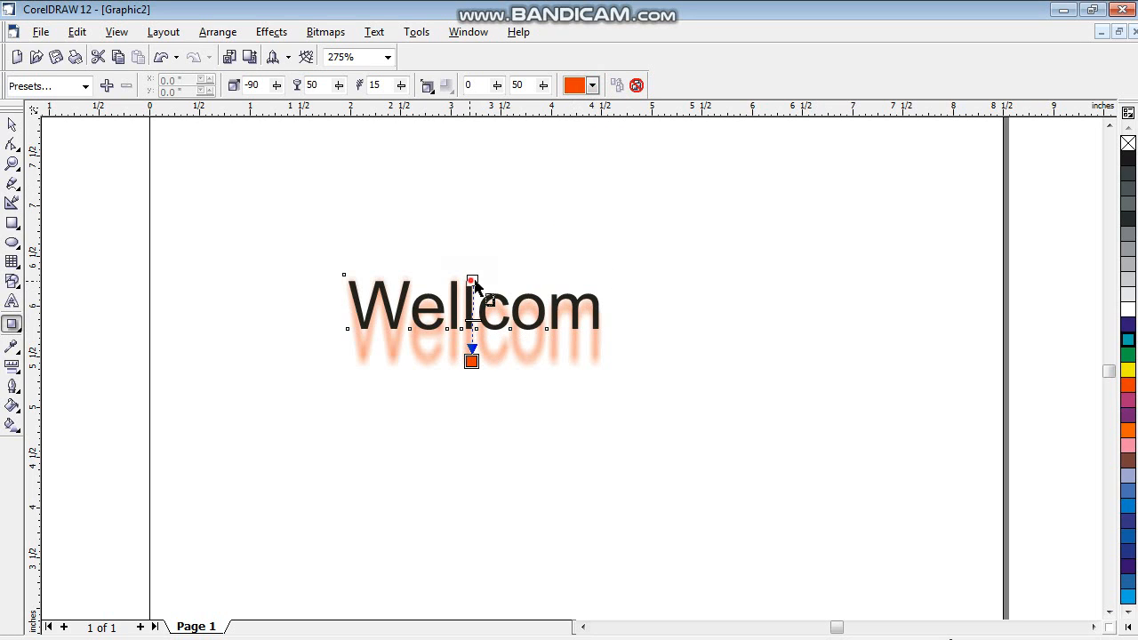
pyautogui.moveTo(473, 281); pyautogui.dragTo(517, 268)
pyautogui.moveTo(471, 361); pyautogui.dragTo(516, 359)
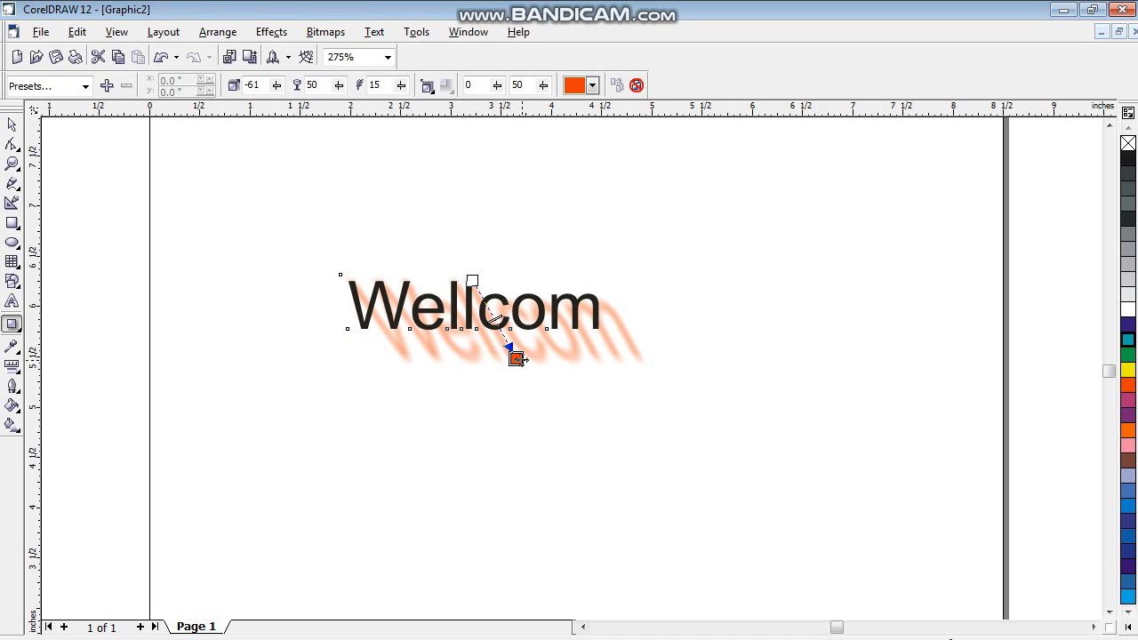
# - Clear the Wellcom text's drop shadow and delete the text
pyautogui.click(635, 85)
pyautogui.click(11, 125)
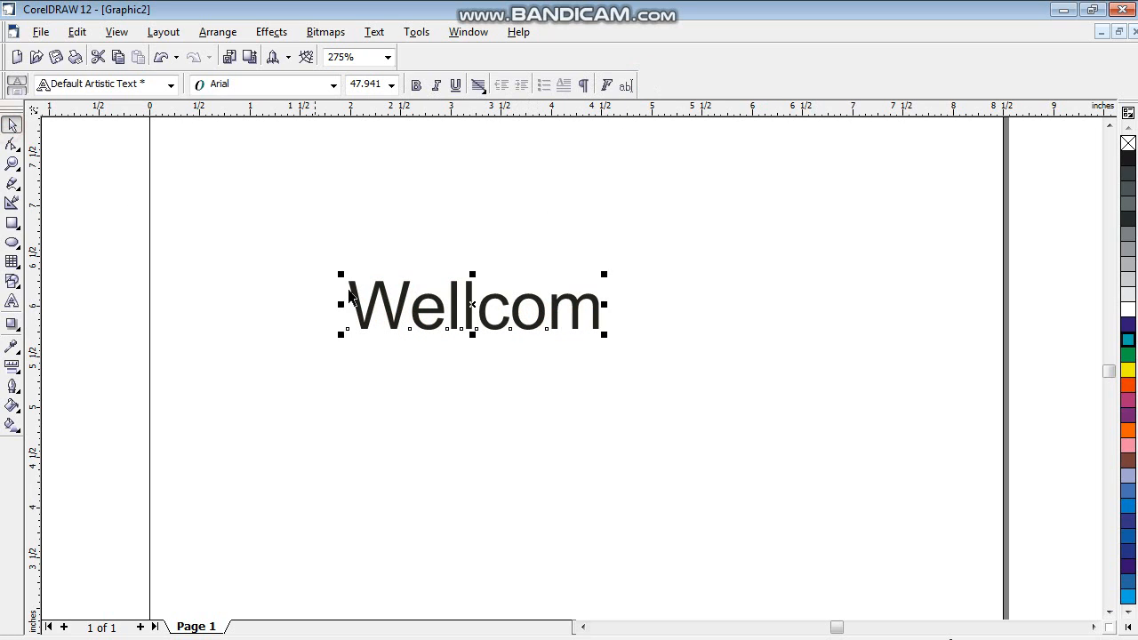
pyautogui.press('Delete')
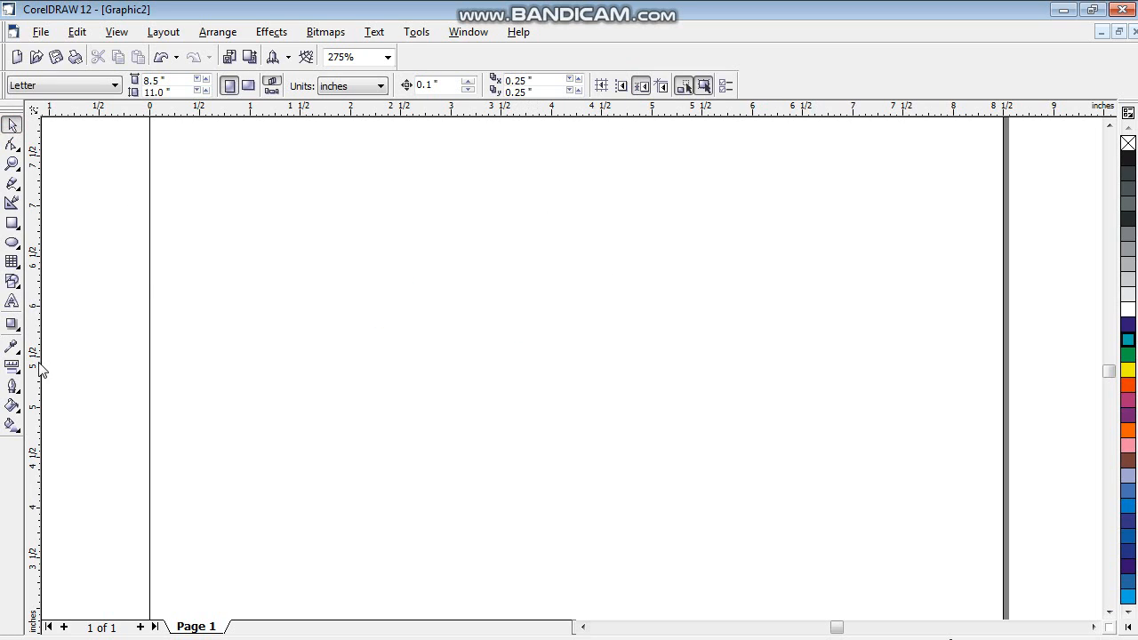
# - Add the artistic text "wellcom" in 24 pt Arial on the left part of the page
pyautogui.click(12, 325)
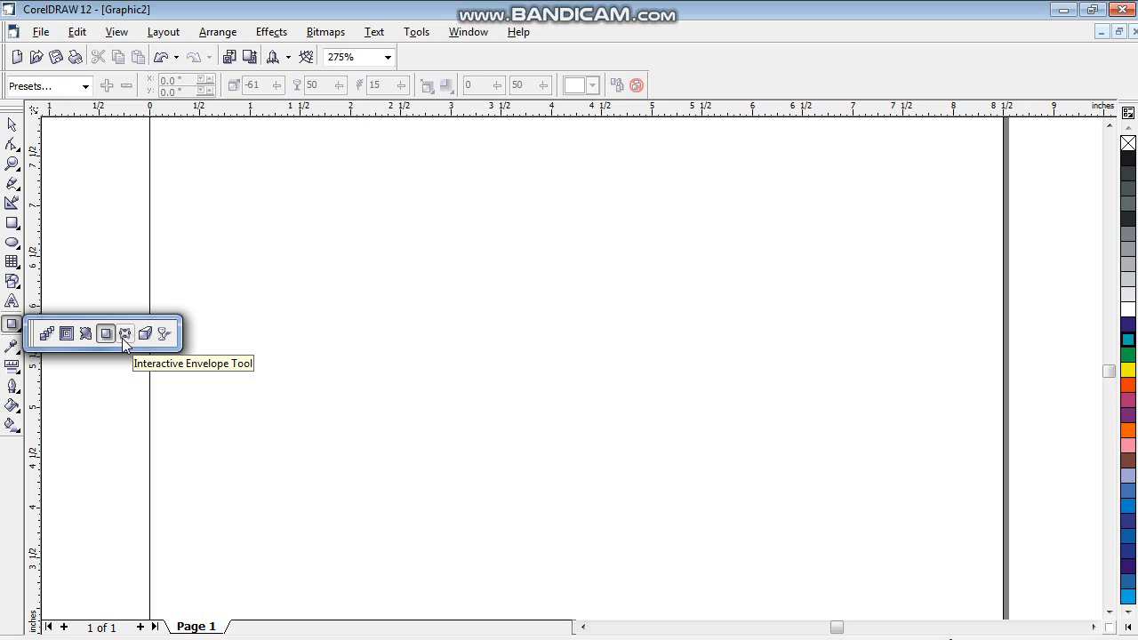
pyautogui.click(16, 223)
pyautogui.click(12, 223)
pyautogui.click(12, 301)
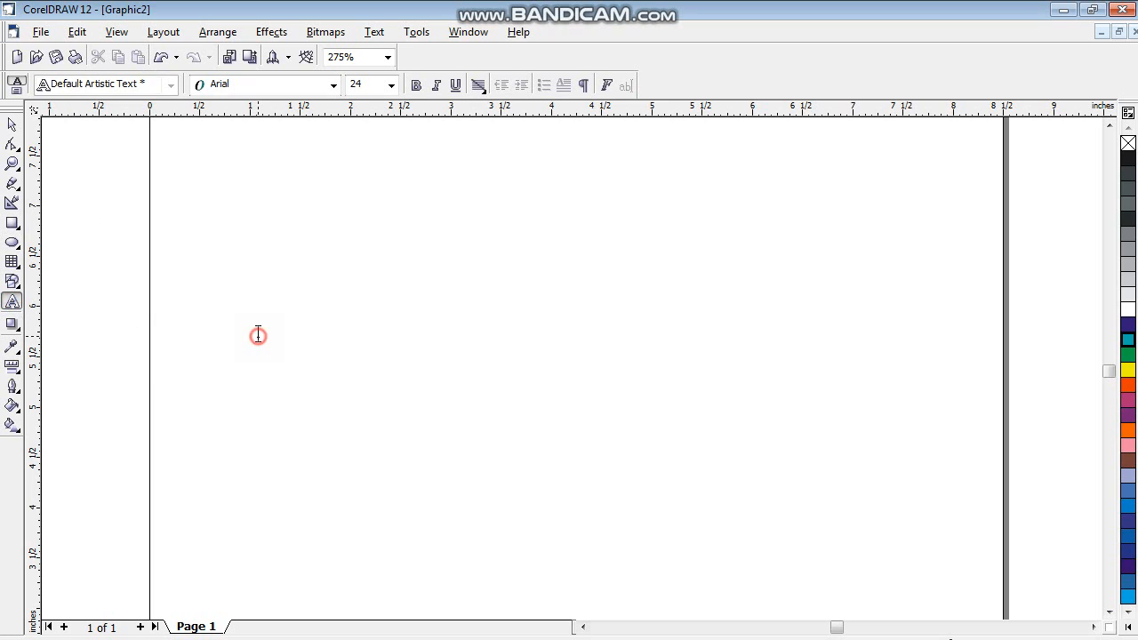
pyautogui.write('we')
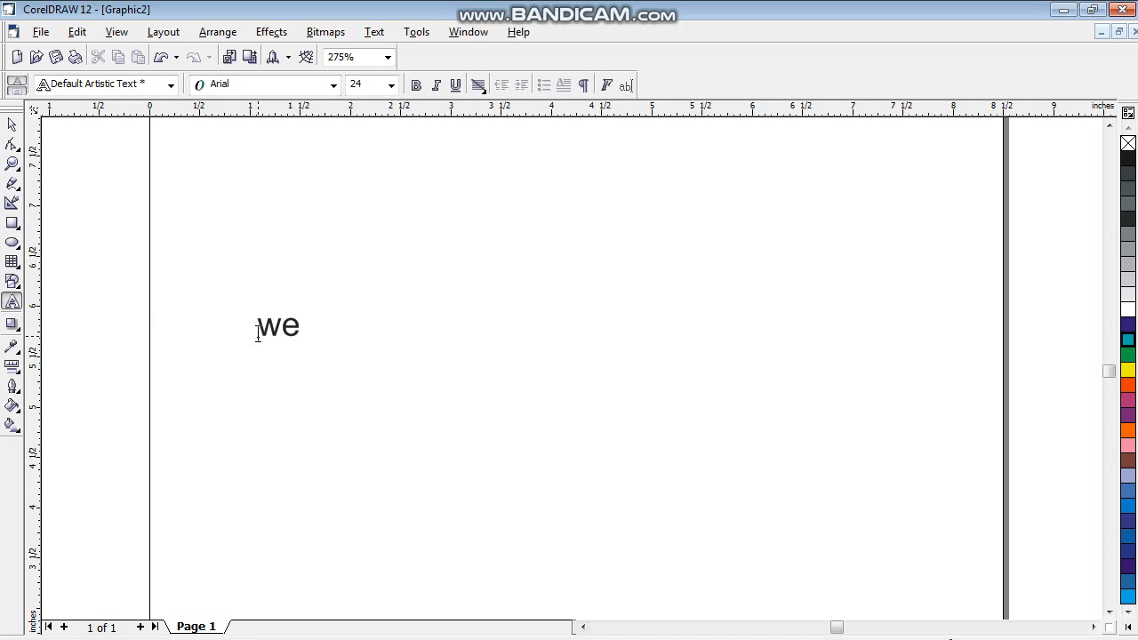
pyautogui.write('llcom')
# - Apply an interactive envelope to the Wellcom text and pull its top middle node up about 0.6 inch into a peak
pyautogui.click(14, 327)
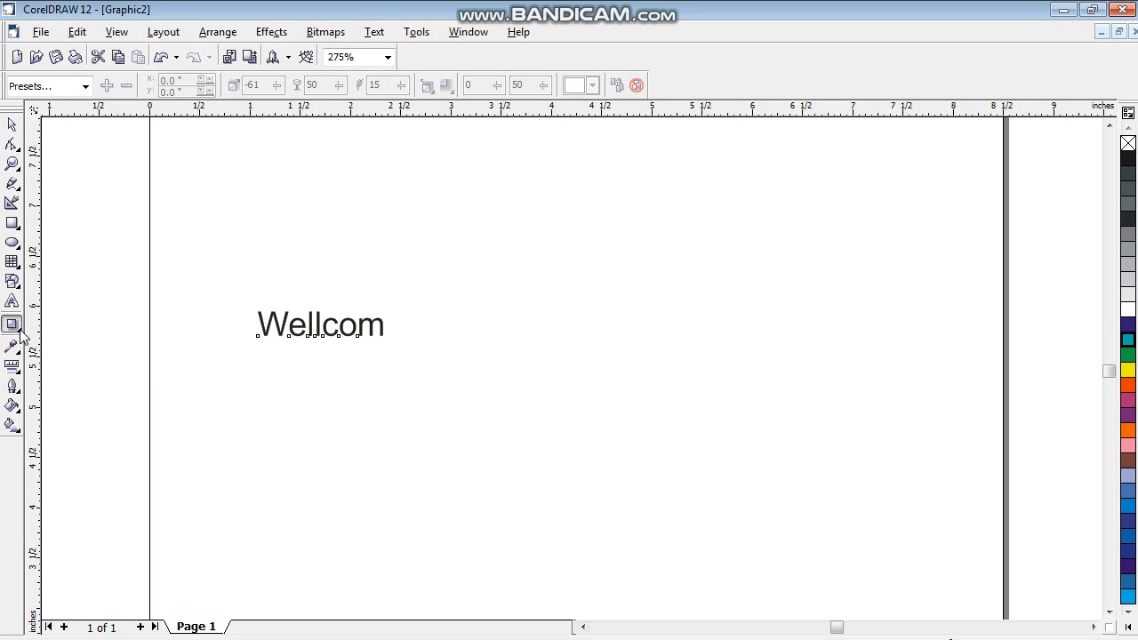
pyautogui.click(20, 331)
pyautogui.click(125, 333)
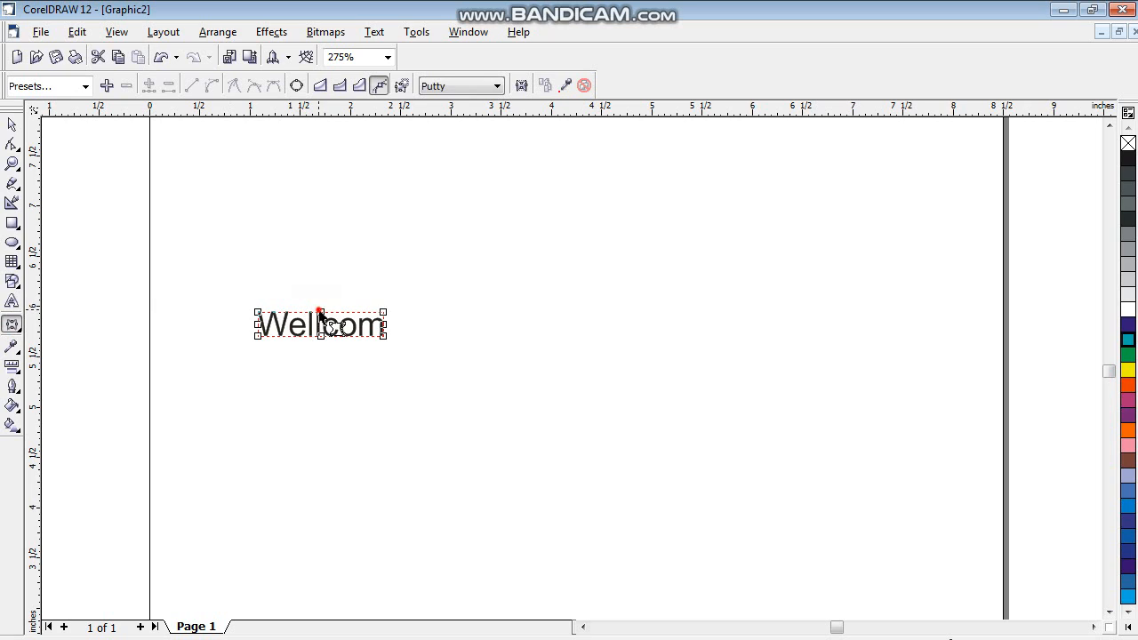
pyautogui.moveTo(318, 310); pyautogui.dragTo(330, 259)
pyautogui.moveTo(321, 312); pyautogui.dragTo(314, 250)
# - Reshape the text's envelope by pulling its bottom, right and left nodes outward and bending the curve of its left side
pyautogui.moveTo(321, 337); pyautogui.dragTo(326, 380)
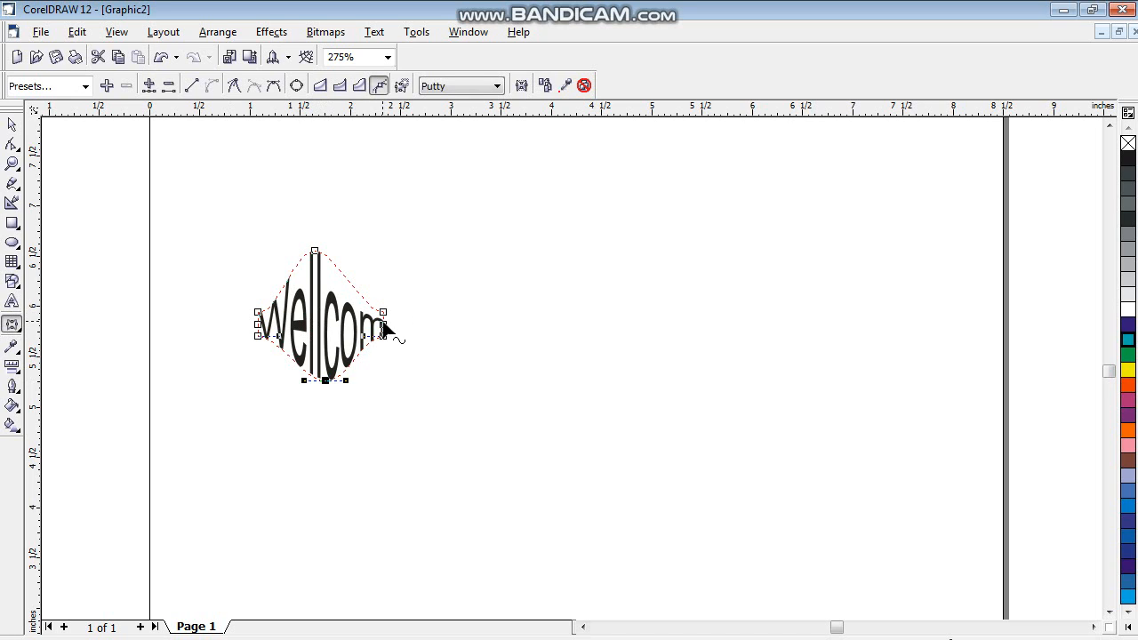
pyautogui.moveTo(384, 324); pyautogui.dragTo(405, 360)
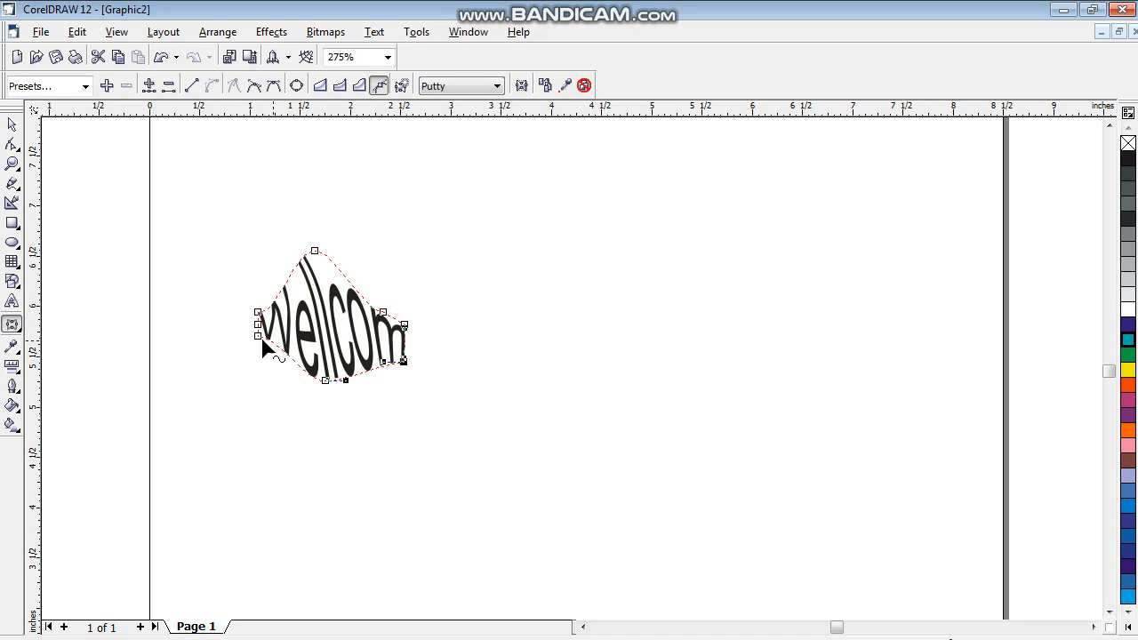
pyautogui.moveTo(262, 342); pyautogui.dragTo(234, 375)
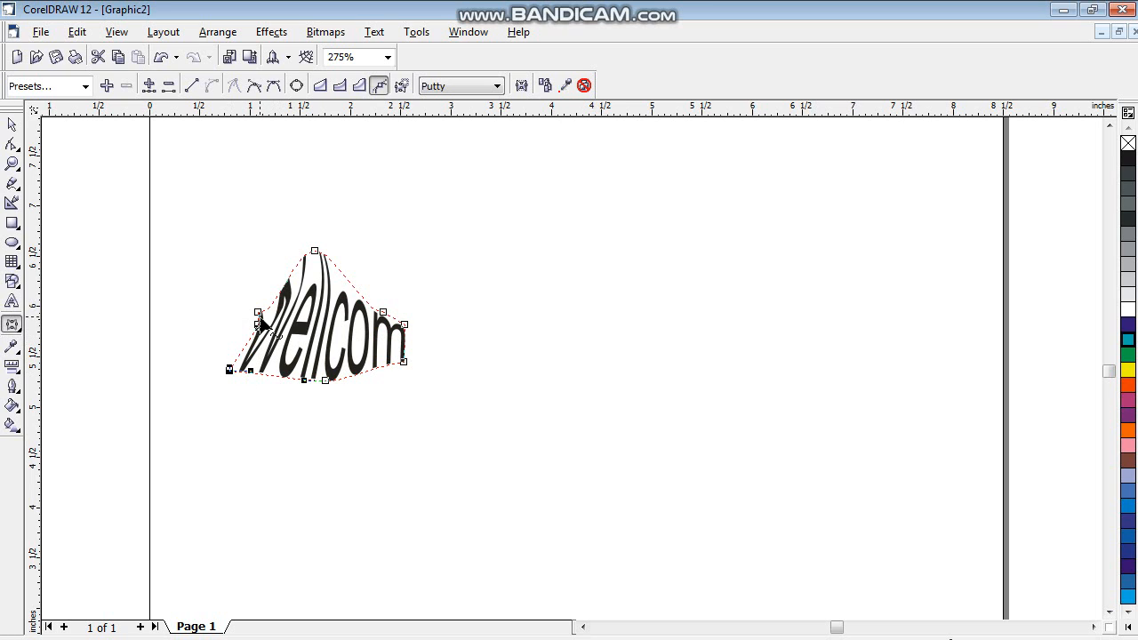
pyautogui.moveTo(257, 315); pyautogui.dragTo(230, 253)
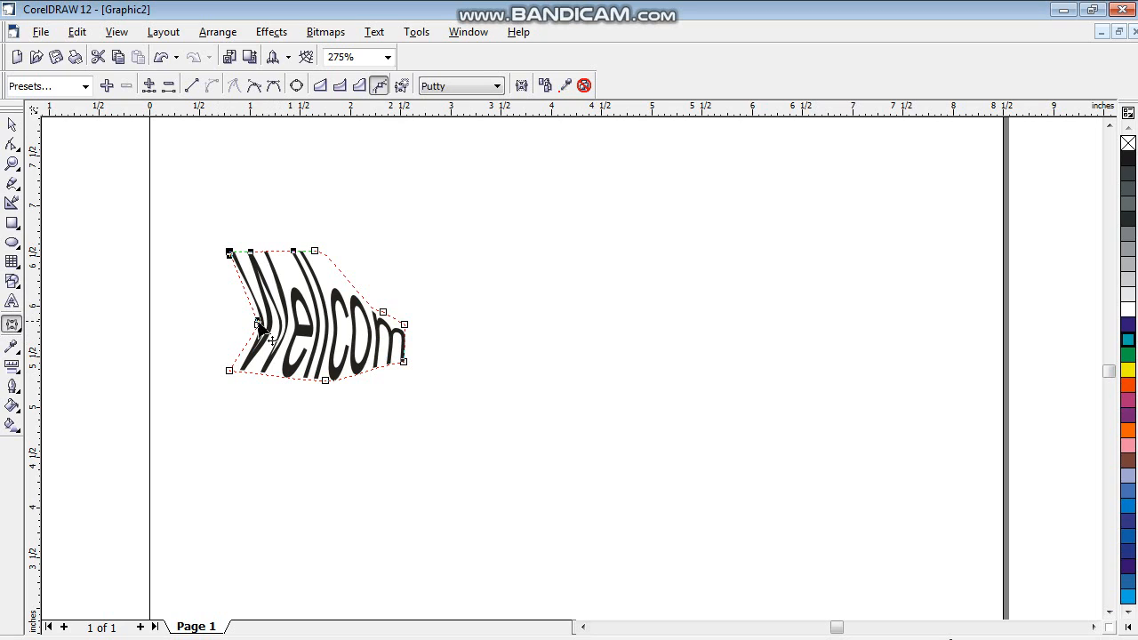
pyautogui.moveTo(254, 325); pyautogui.dragTo(184, 321)
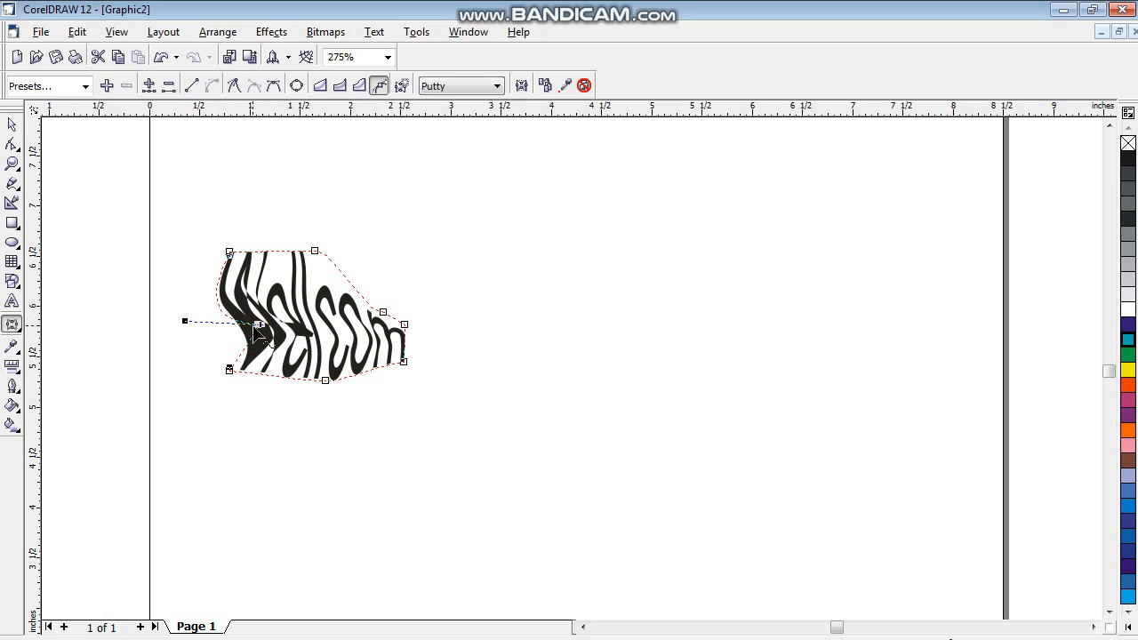
pyautogui.moveTo(260, 327); pyautogui.dragTo(207, 336)
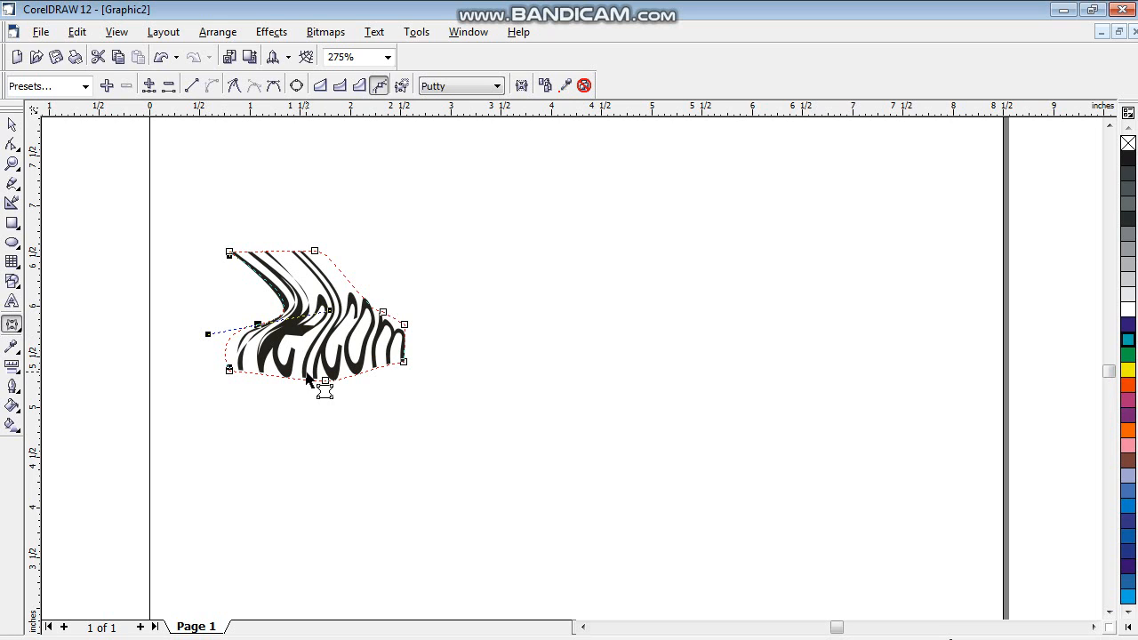
# - Undo the envelope edits made since the top middle node was raised
pyautogui.hotkey('ctrl', 'z')
pyautogui.hotkey('ctrl', 'z')
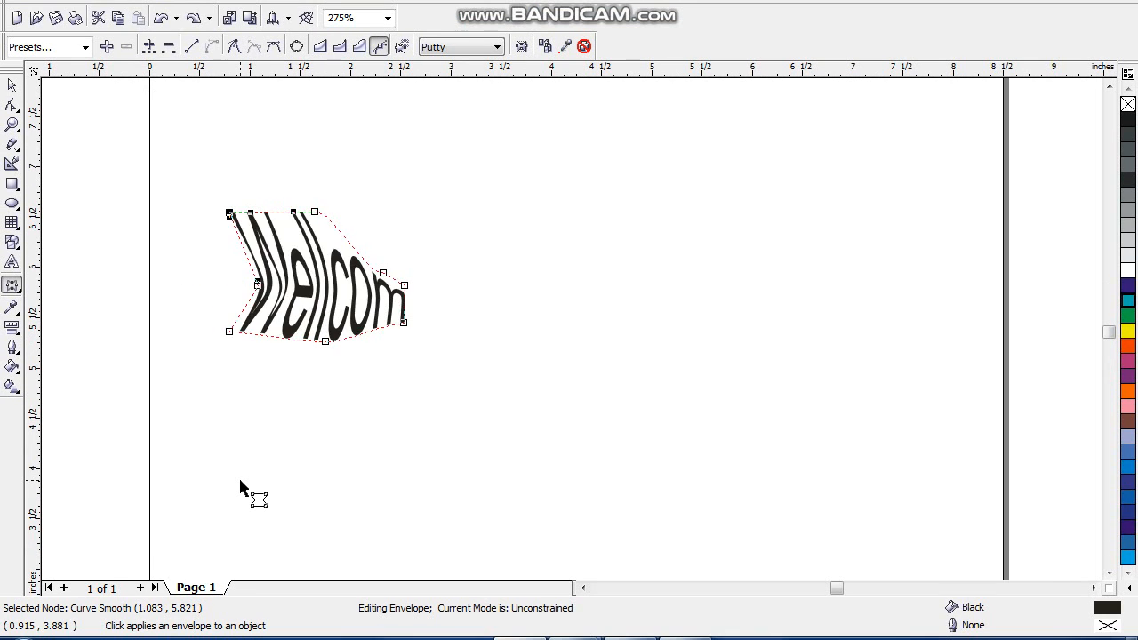
pyautogui.hotkey('ctrl', 'z')
pyautogui.hotkey('ctrl', 'z')
pyautogui.hotkey('ctrl', 'z')
pyautogui.hotkey('ctrl', 'z')
pyautogui.hotkey('ctrl', 'z')
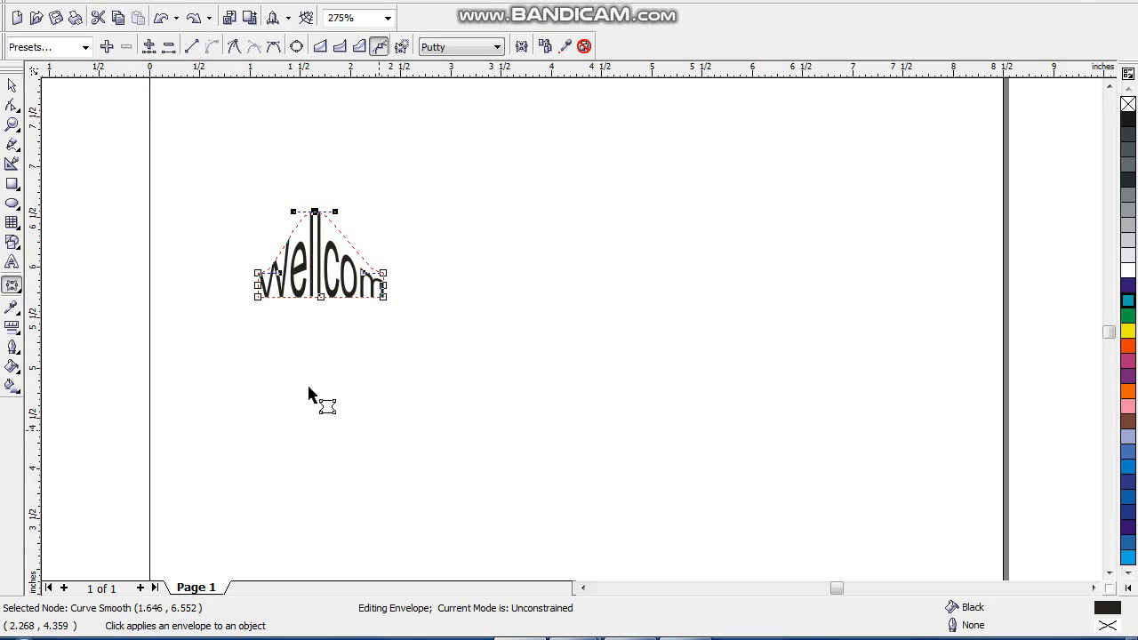
# - Pull the text envelope's bottom middle node down about 0.55 inch and fill the text green
pyautogui.moveTo(320, 297); pyautogui.dragTo(320, 354)
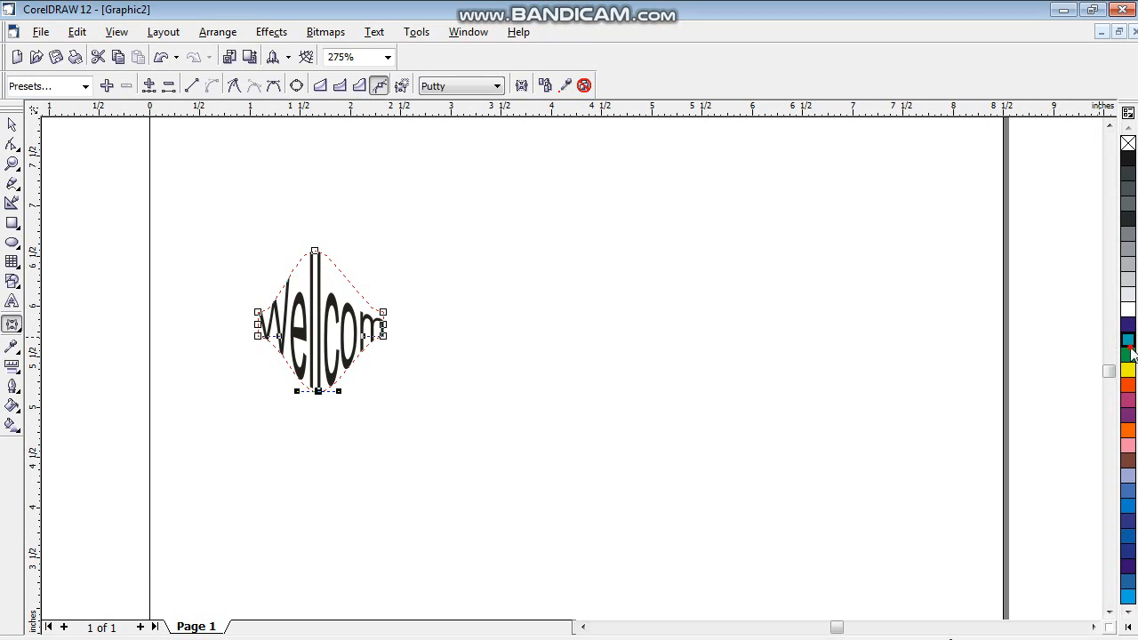
pyautogui.click(1129, 354)
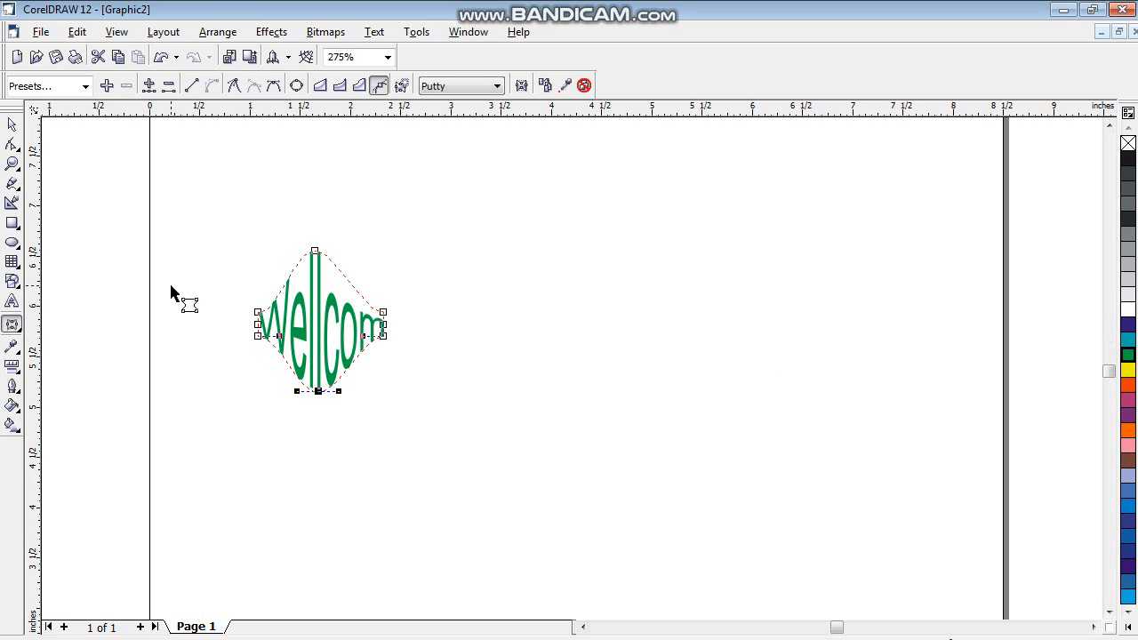
# - Undo the green fill, the envelope shaping and the text itself until the page is empty
pyautogui.hotkey('ctrl', 'z')
pyautogui.hotkey('ctrl', 'z')
pyautogui.hotkey('ctrl', 'z')
pyautogui.hotkey('ctrl', 'z')
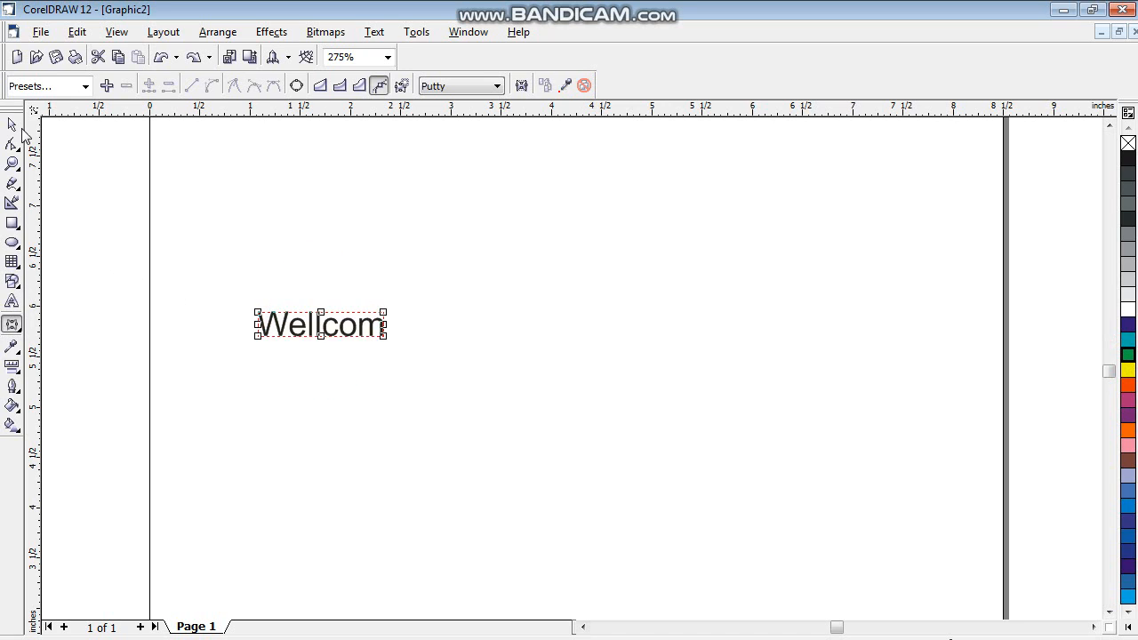
# - Draw a rectangle about 1.69 by 1.76 inches near the middle of the page and fill it yellow
pyautogui.click(18, 329)
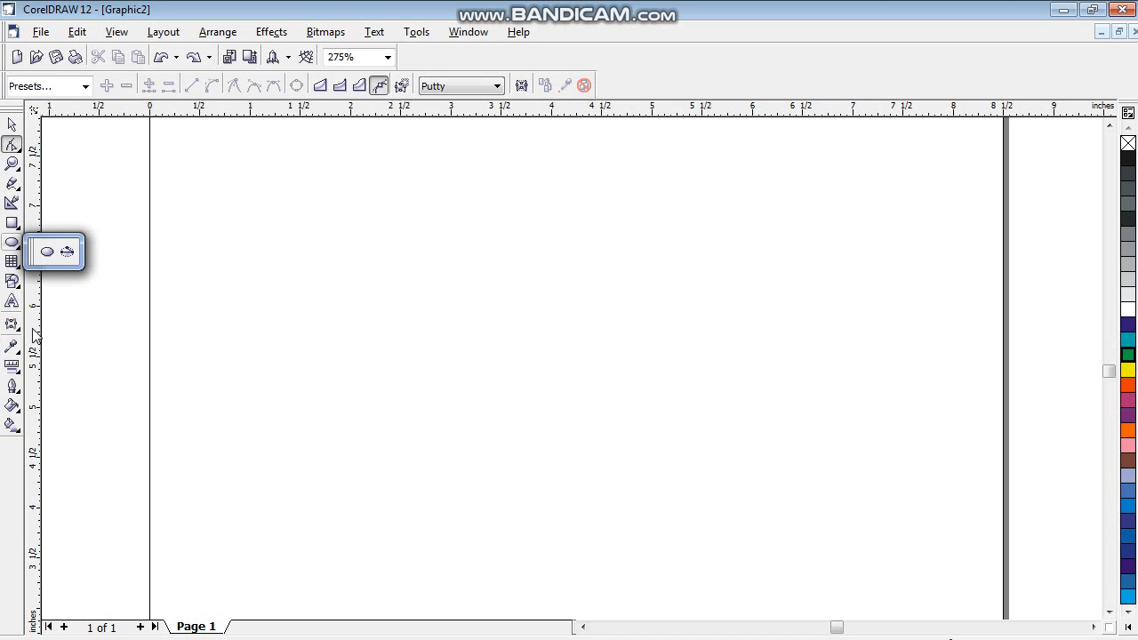
pyautogui.click(47, 232)
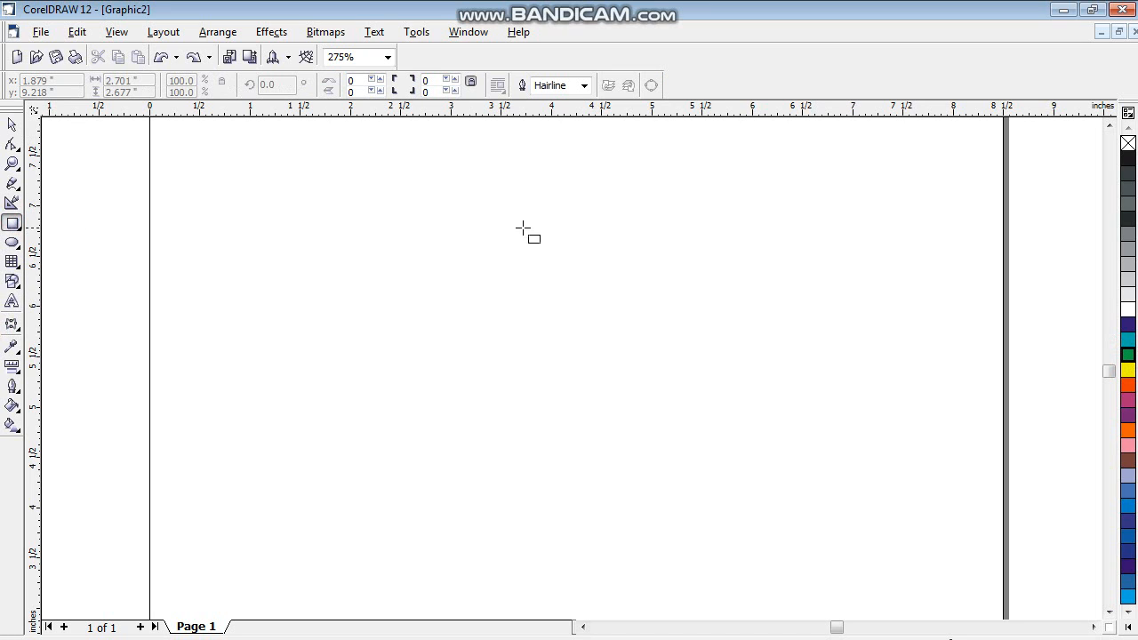
pyautogui.moveTo(464, 224)
pyautogui.mouseDown()
pyautogui.moveTo(589, 388)
pyautogui.moveTo(635, 391)
pyautogui.moveTo(634, 401)
pyautogui.mouseUp()
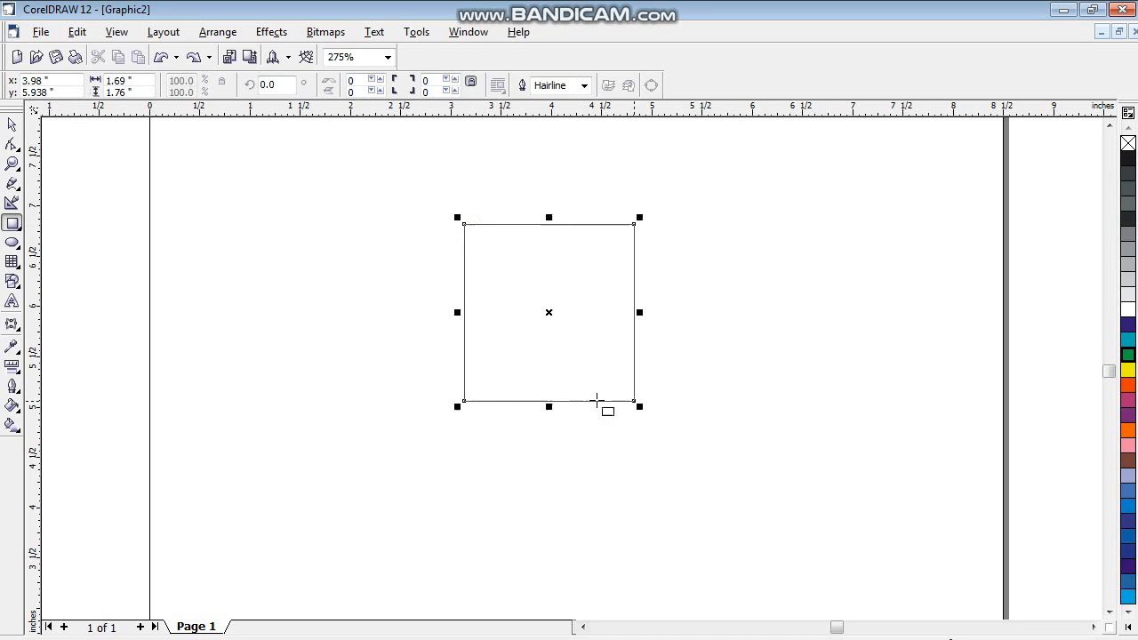
pyautogui.click(1128, 370)
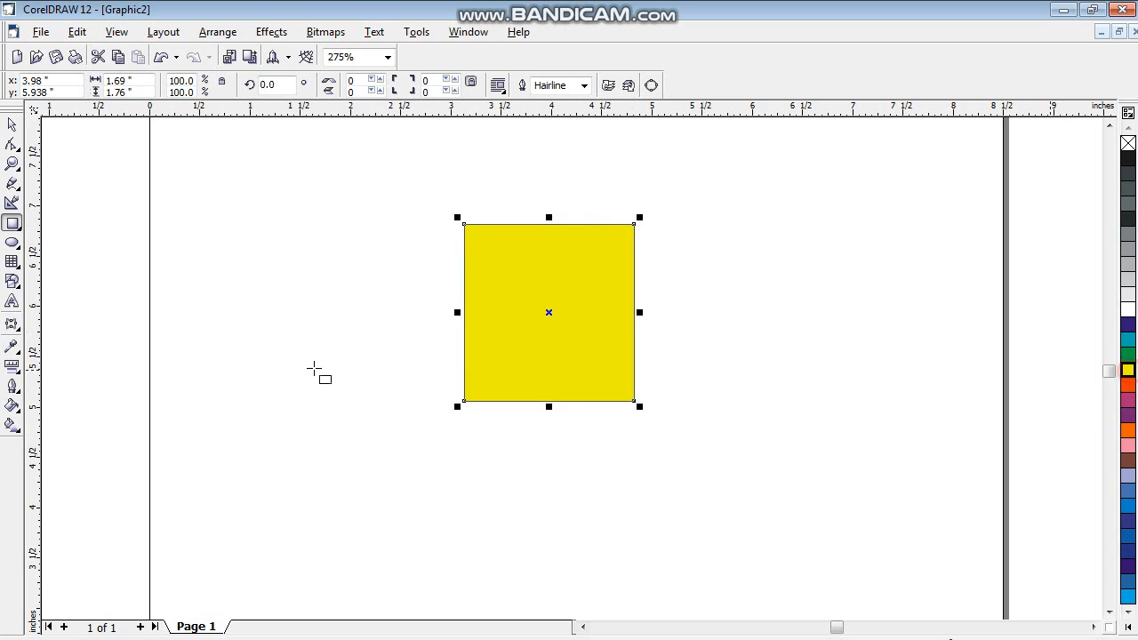
# - Extrude the yellow rectangle with the Interactive Extrude tool, placing the vanishing point about 1.5 inches left of its centre
pyautogui.click(13, 325)
pyautogui.click(146, 335)
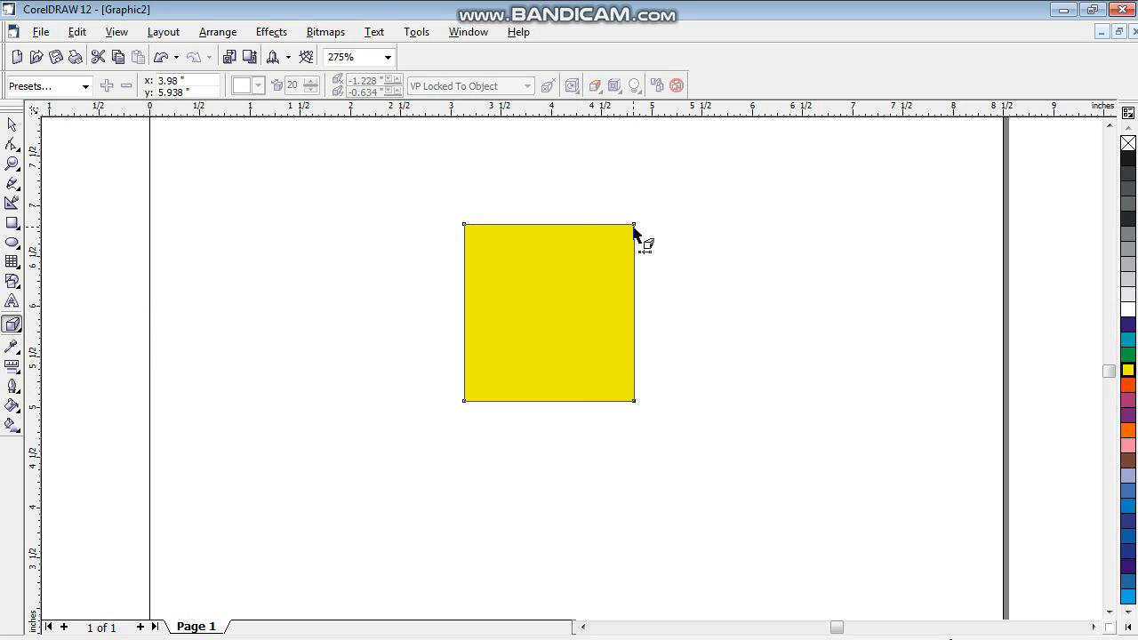
pyautogui.moveTo(548, 312); pyautogui.dragTo(398, 322)
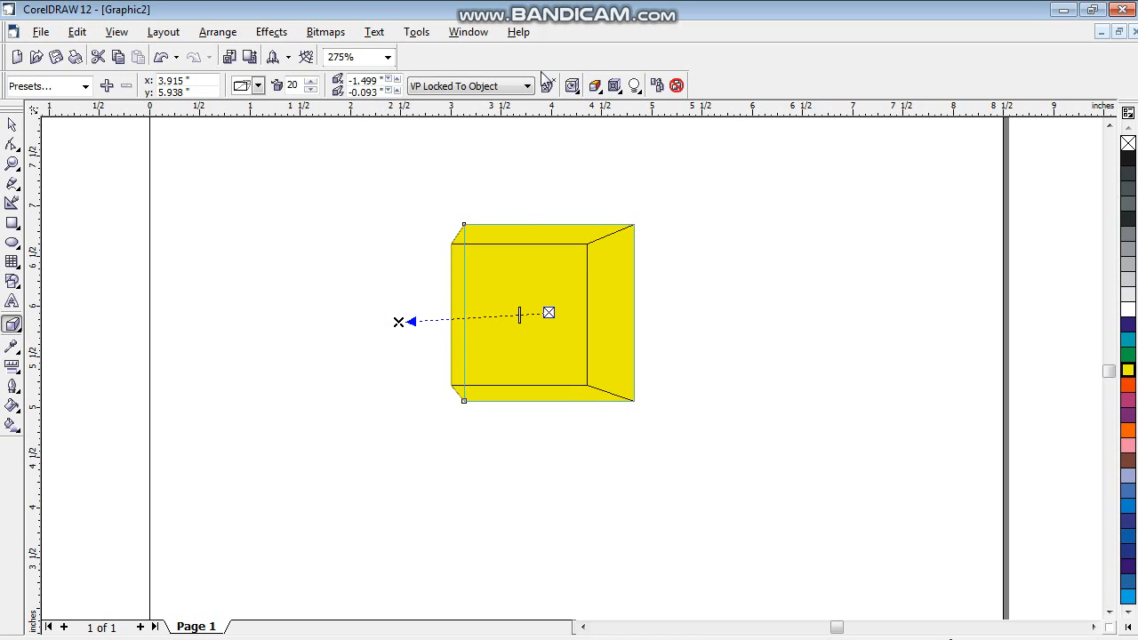
# - Give the extruded sides a solid pink colour
pyautogui.click(595, 85)
pyautogui.click(630, 143)
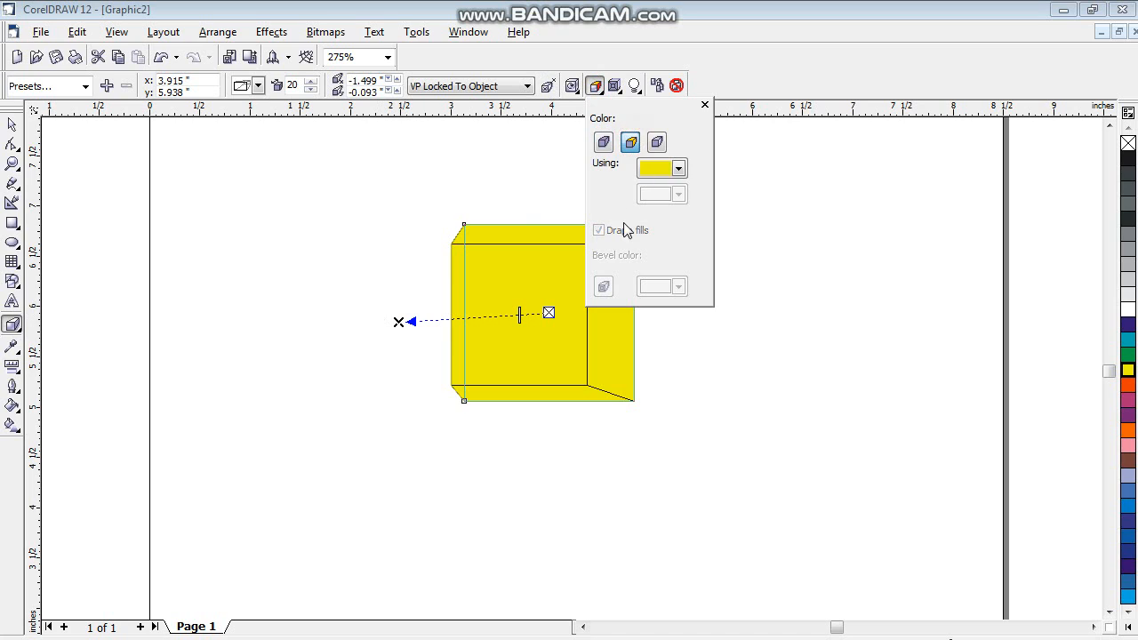
pyautogui.click(677, 168)
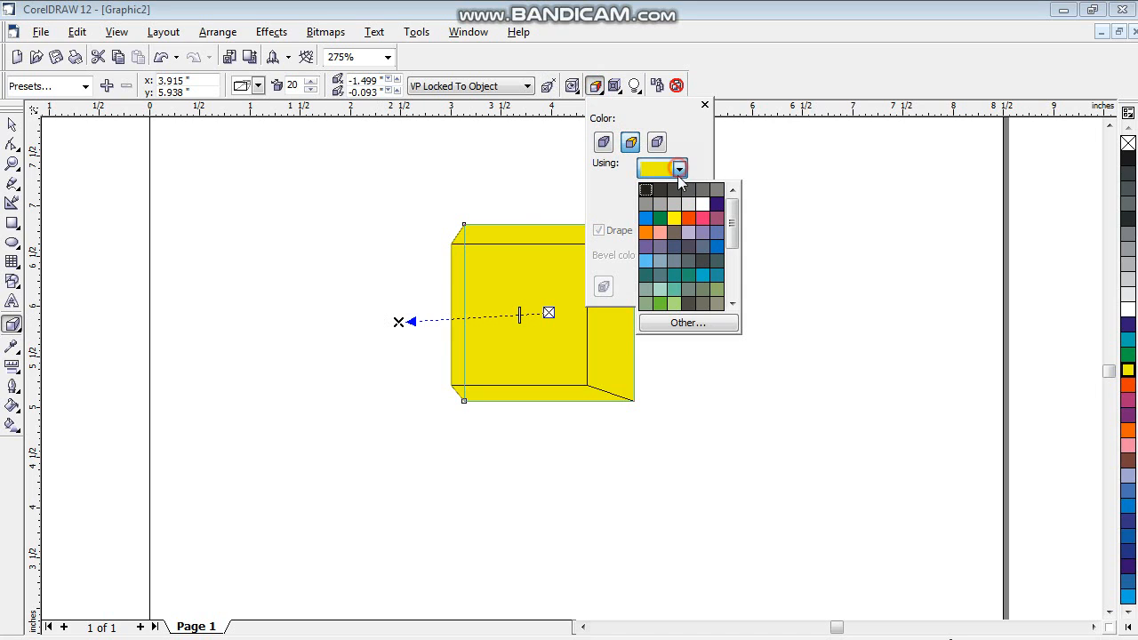
pyautogui.click(659, 232)
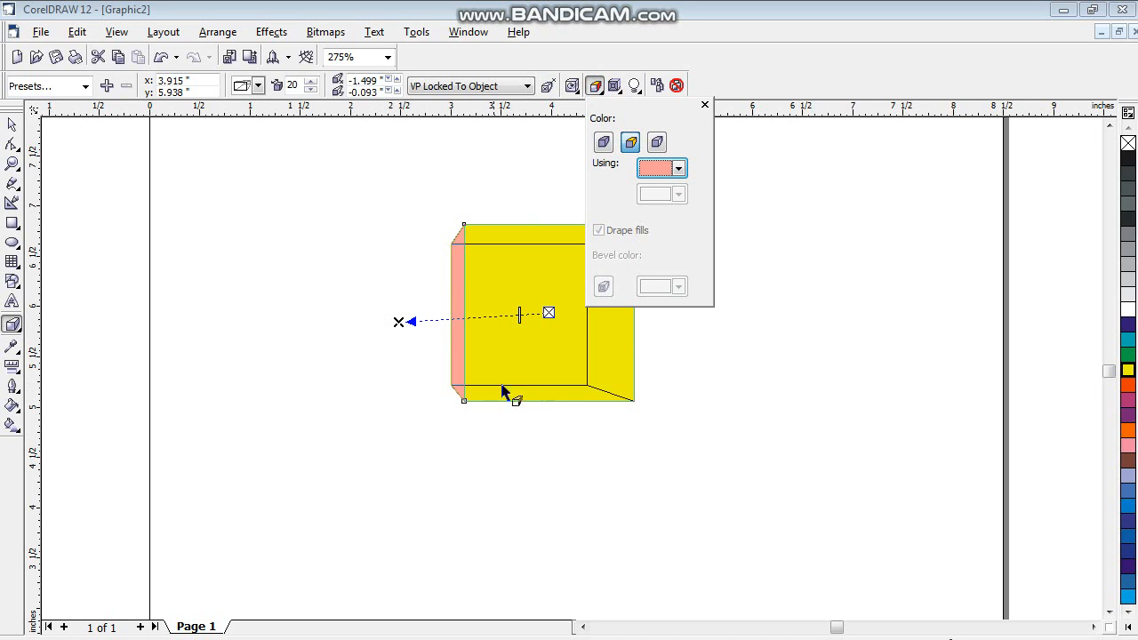
# - Switch the extrusion to colour shading, from dark blue-violet to light lavender
pyautogui.click(658, 143)
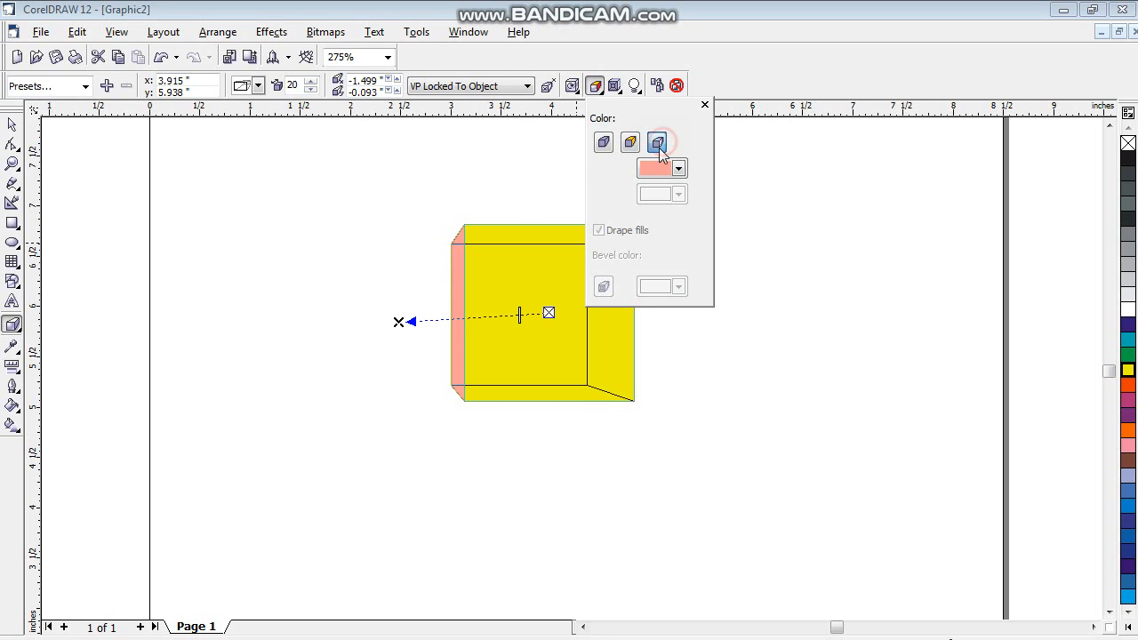
pyautogui.click(678, 194)
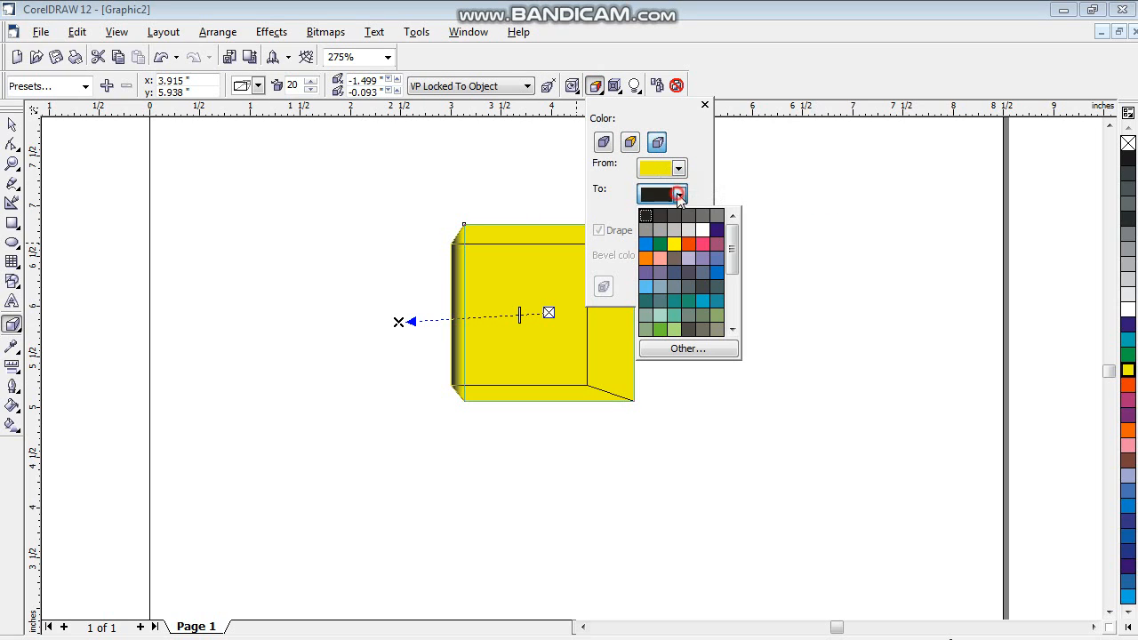
pyautogui.click(687, 257)
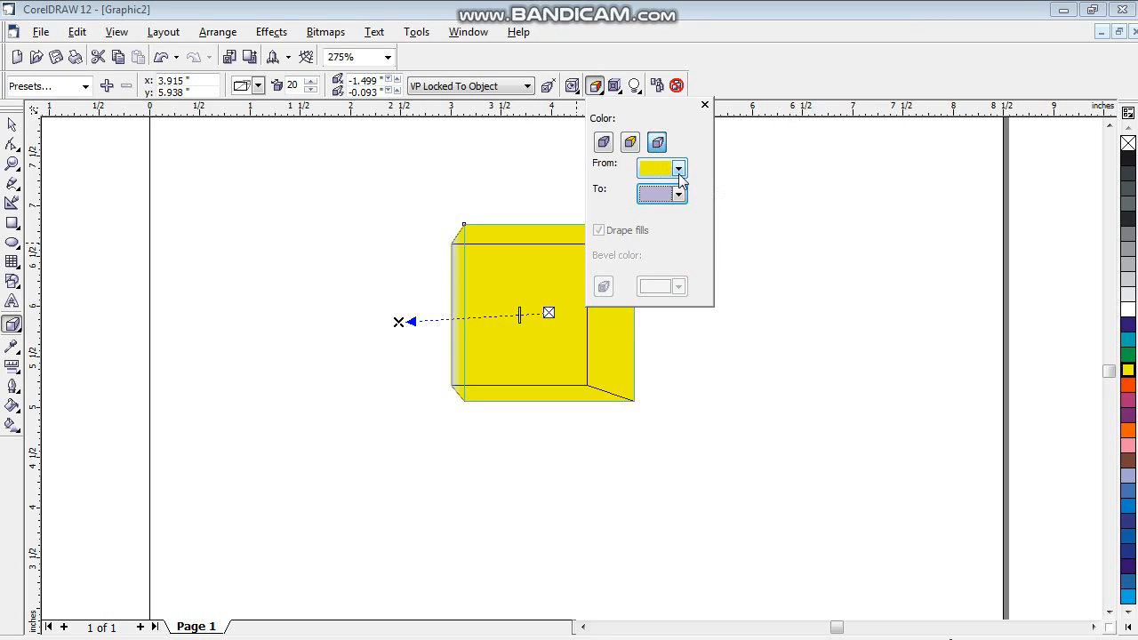
pyautogui.click(678, 170)
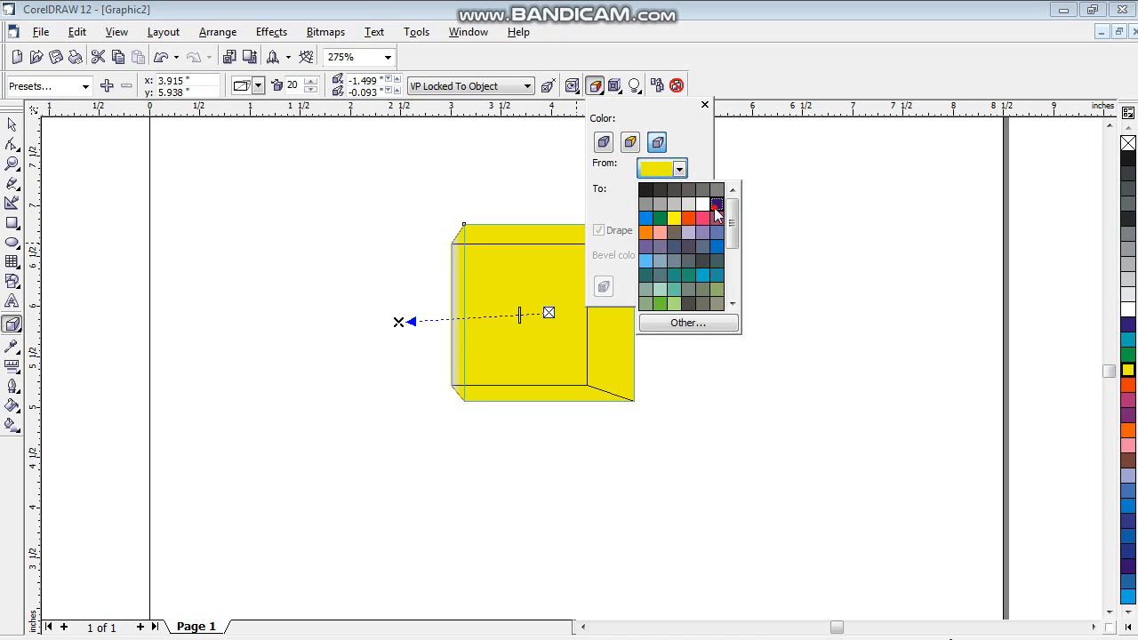
pyautogui.click(717, 206)
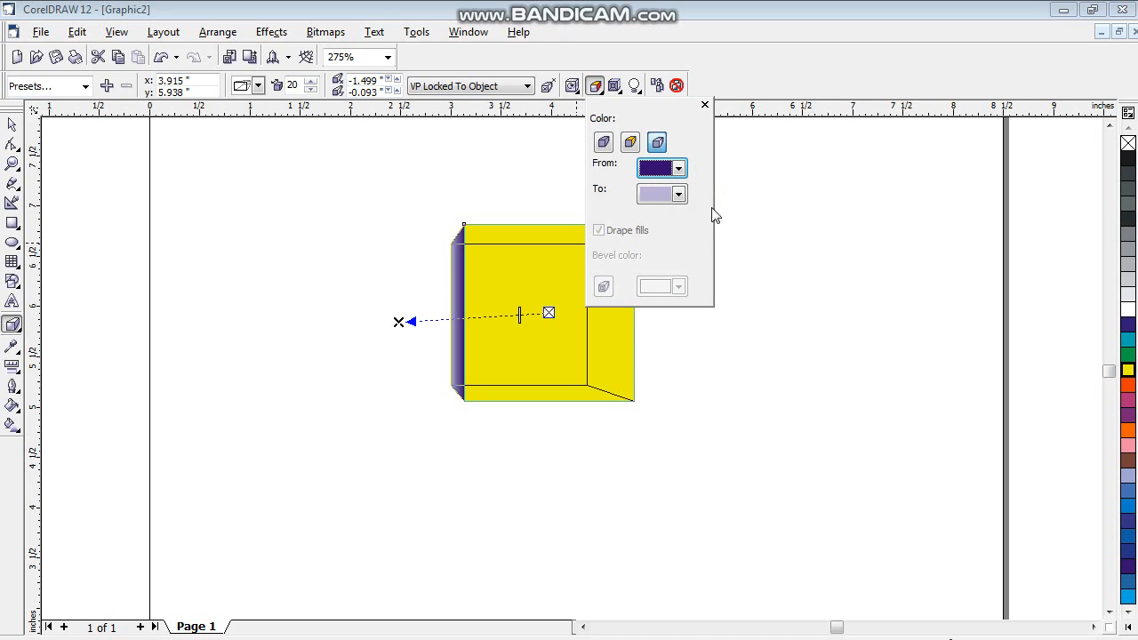
# - Vary the extrusion depth along its direction line, setting it to 7, 41 and finally 1
pyautogui.click(548, 315)
pyautogui.moveTo(520, 315); pyautogui.dragTo(539, 312)
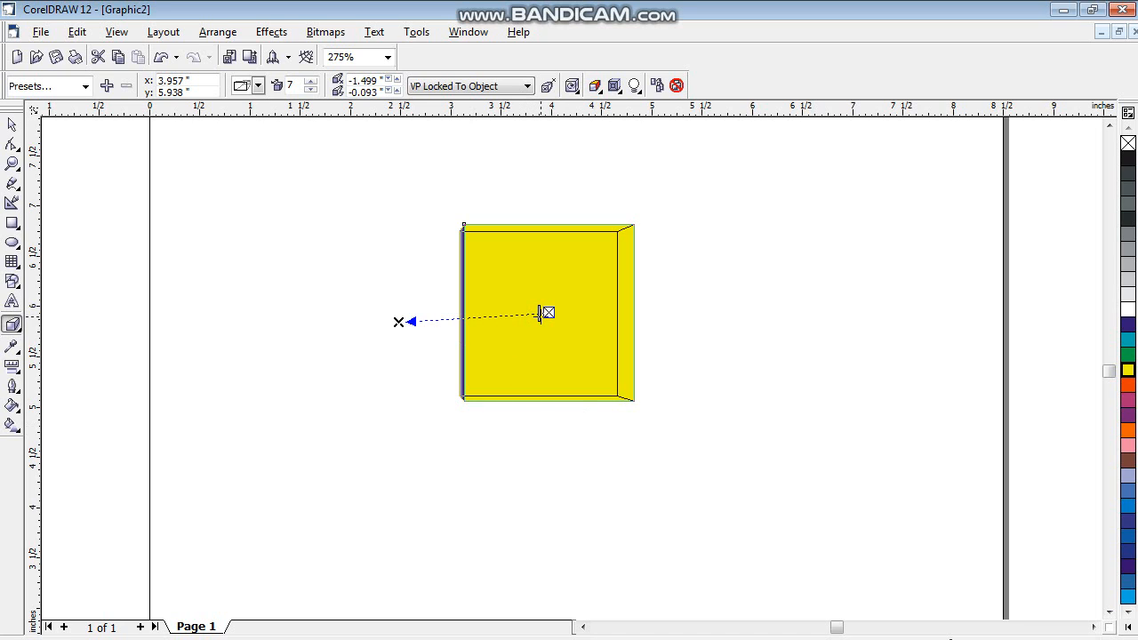
pyautogui.moveTo(539, 313); pyautogui.dragTo(487, 317)
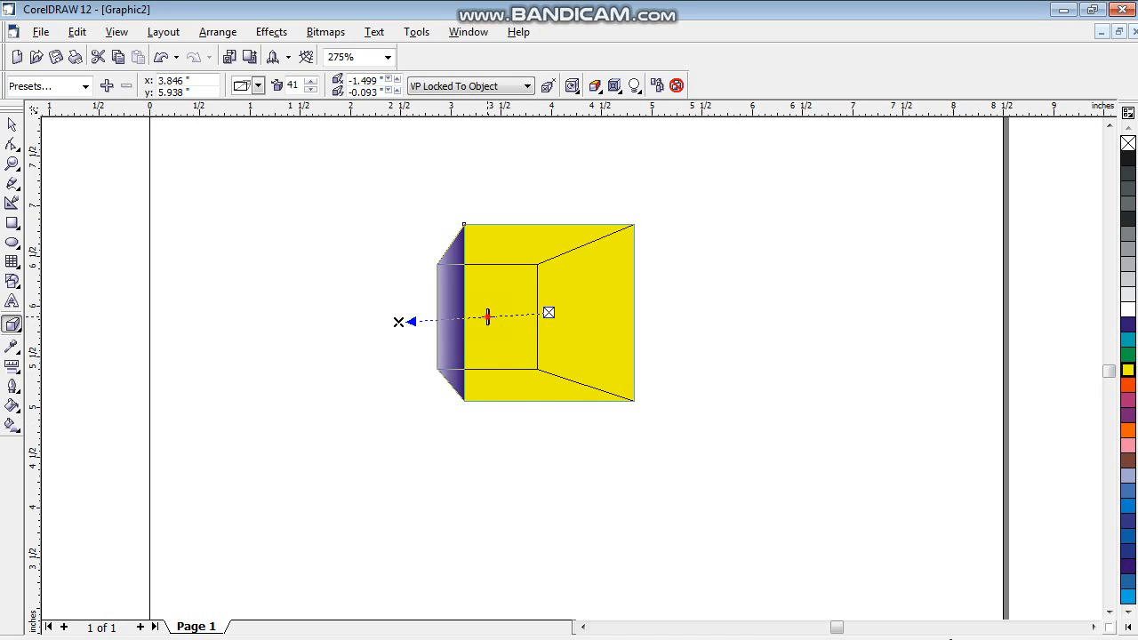
pyautogui.moveTo(487, 317); pyautogui.dragTo(548, 313)
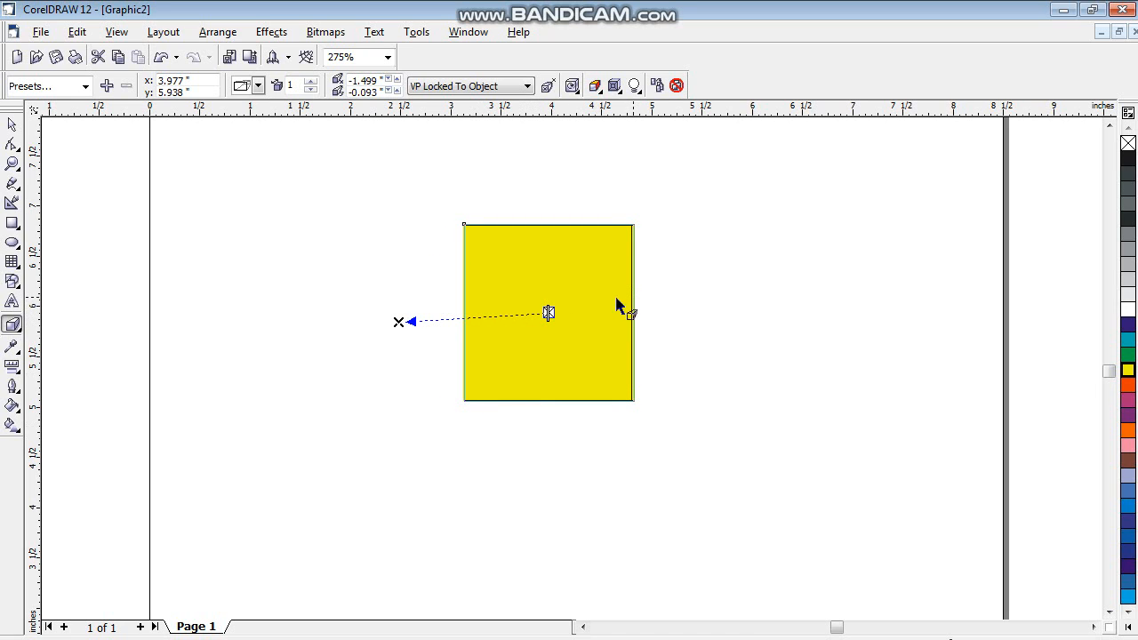
# - Clear the extrusion from the yellow rectangle and delete the rectangle
pyautogui.click(676, 87)
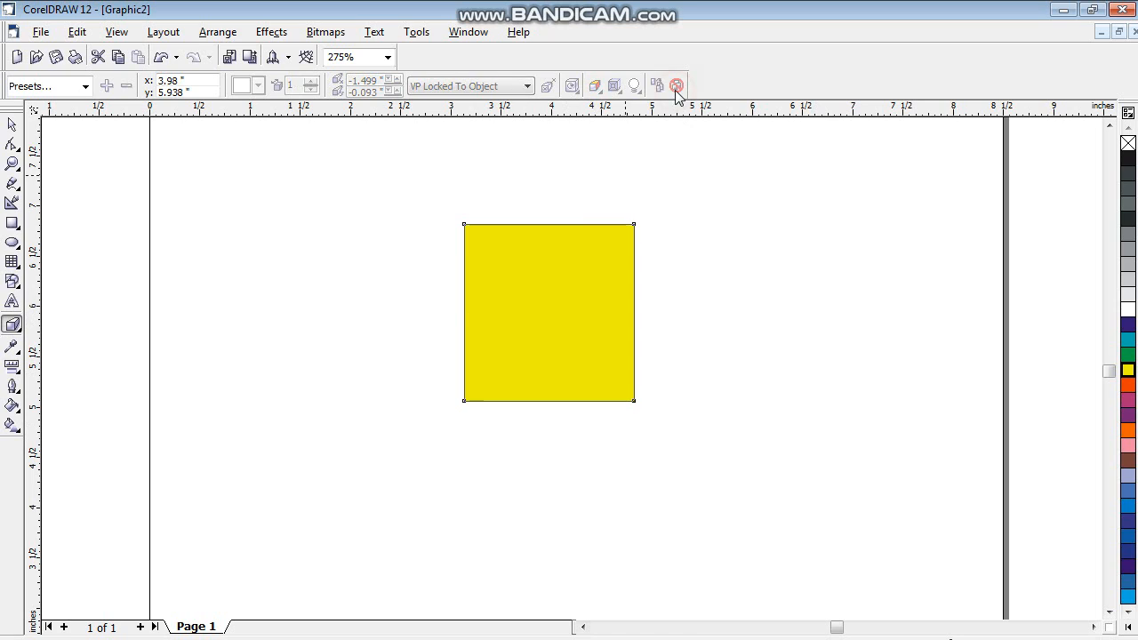
pyautogui.click(14, 125)
pyautogui.press('Delete')
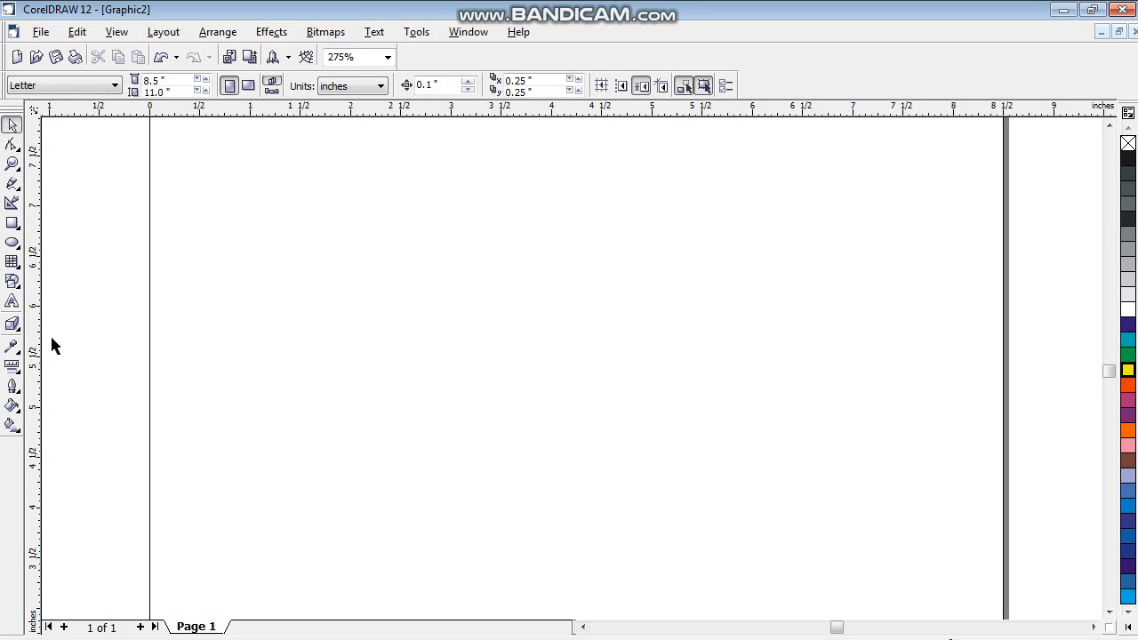
# - Activate the Interactive Transparency tool
pyautogui.click(13, 325)
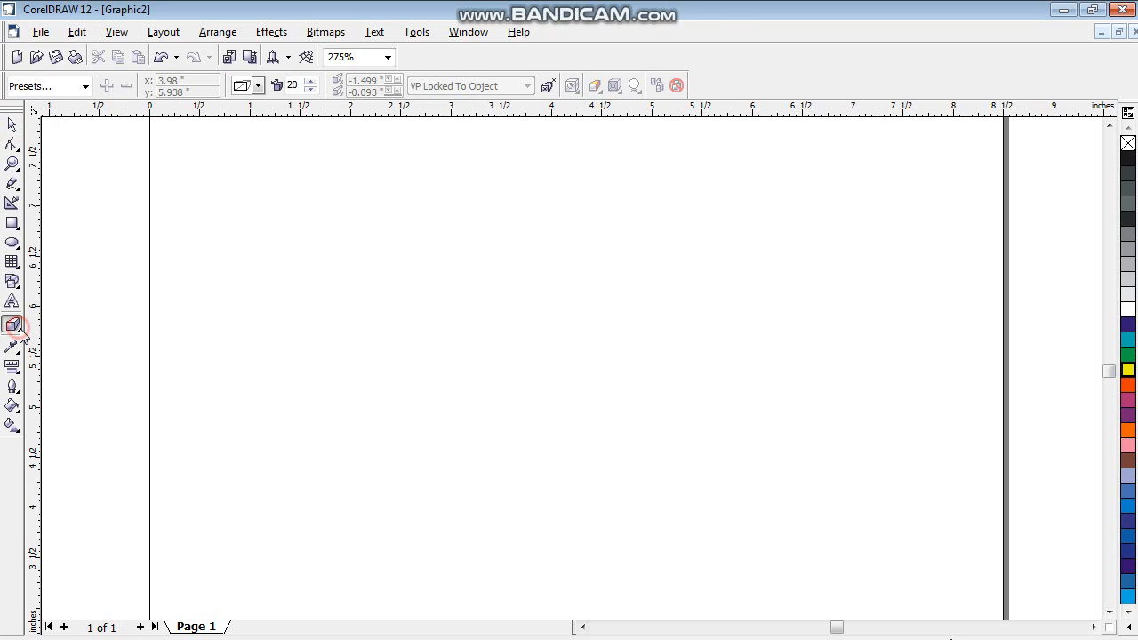
pyautogui.click(20, 330)
pyautogui.click(18, 351)
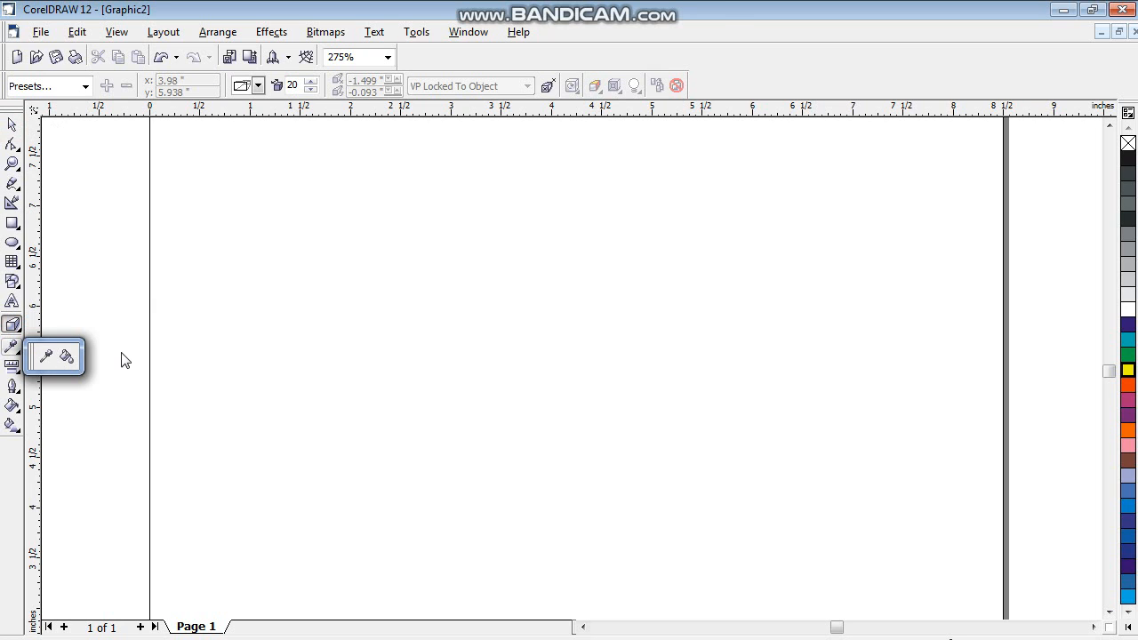
pyautogui.click(34, 327)
pyautogui.click(19, 329)
pyautogui.click(19, 331)
pyautogui.click(21, 329)
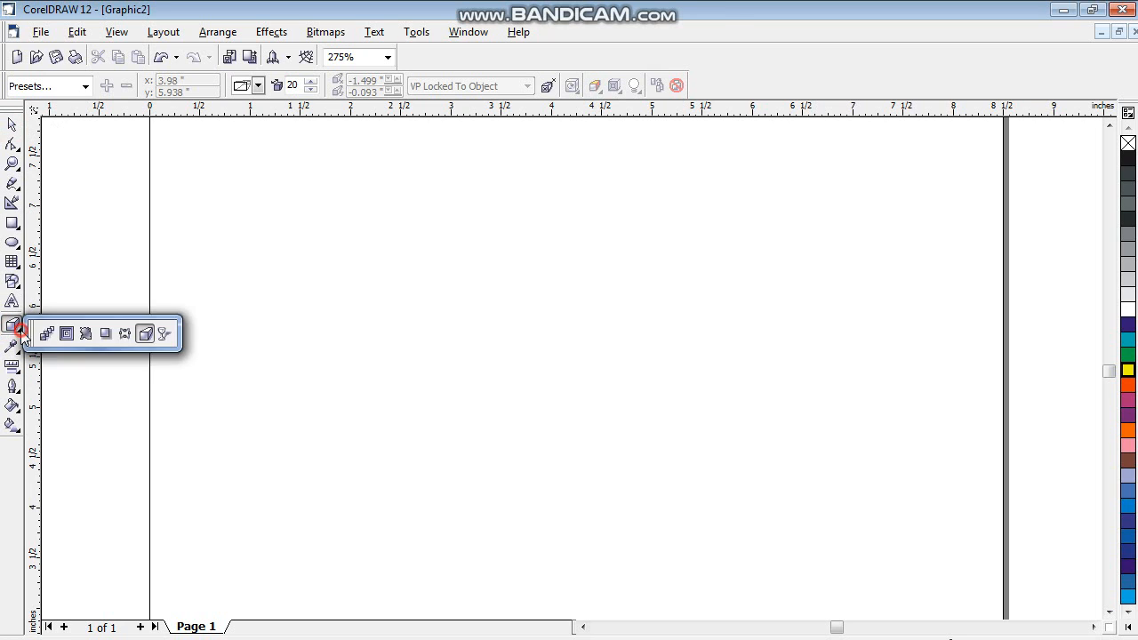
pyautogui.click(163, 334)
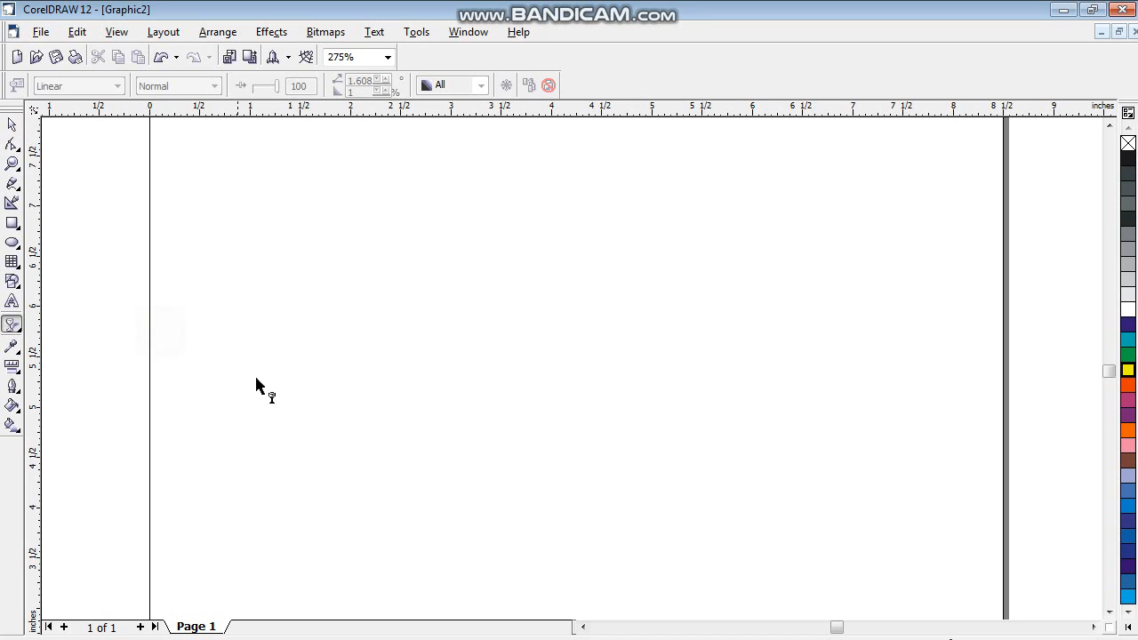
pyautogui.click(11, 223)
pyautogui.moveTo(284, 249); pyautogui.dragTo(461, 410)
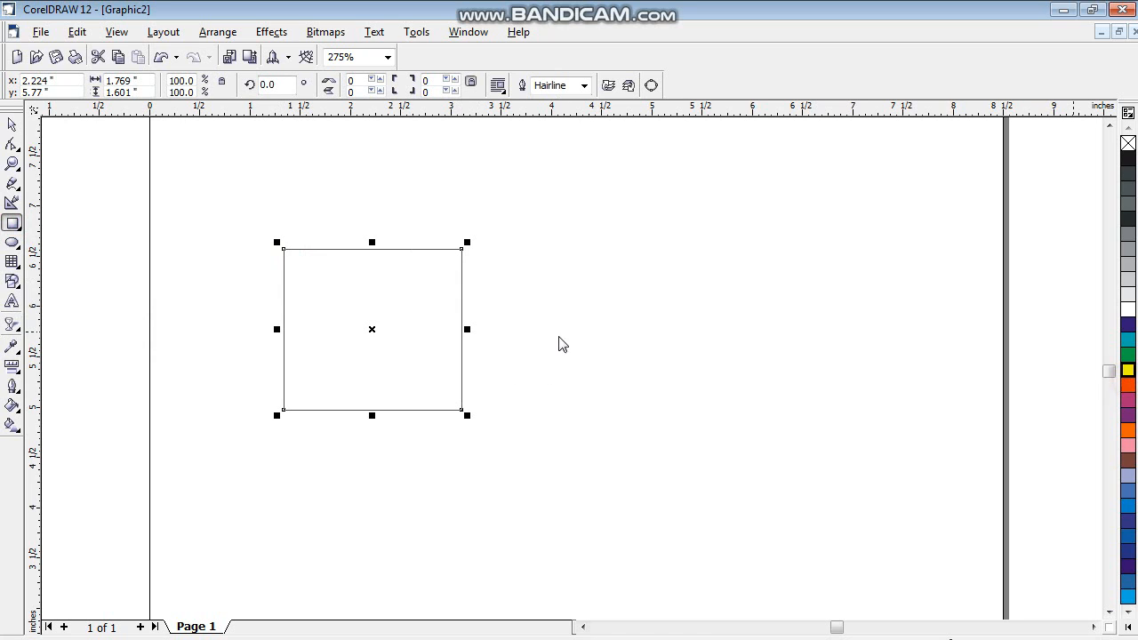
pyautogui.click(1128, 385)
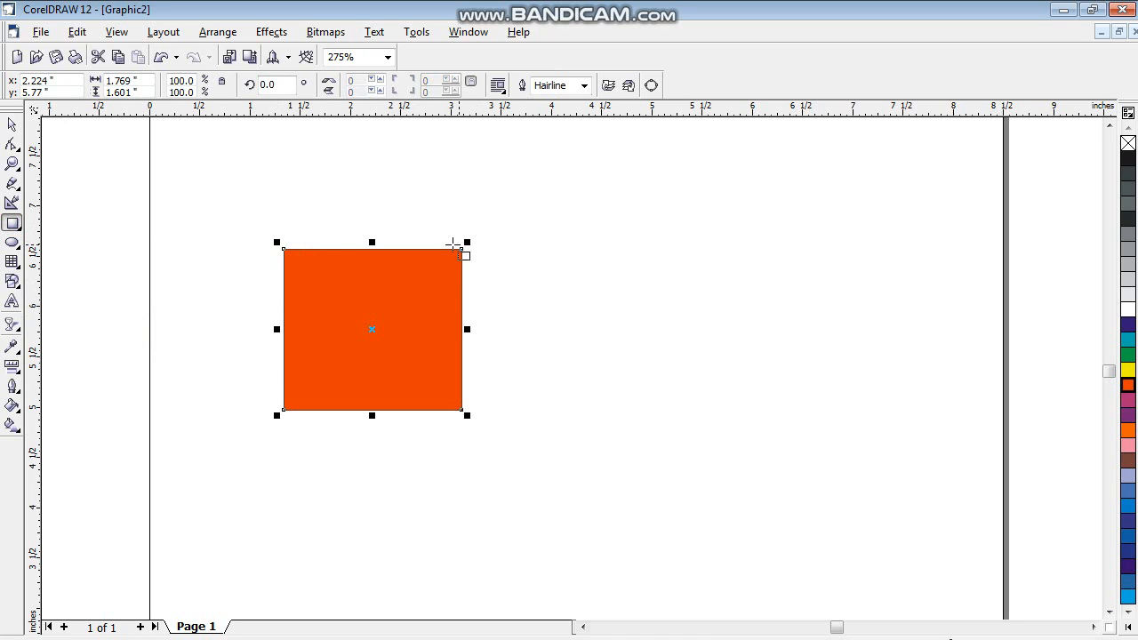
pyautogui.press('Delete')
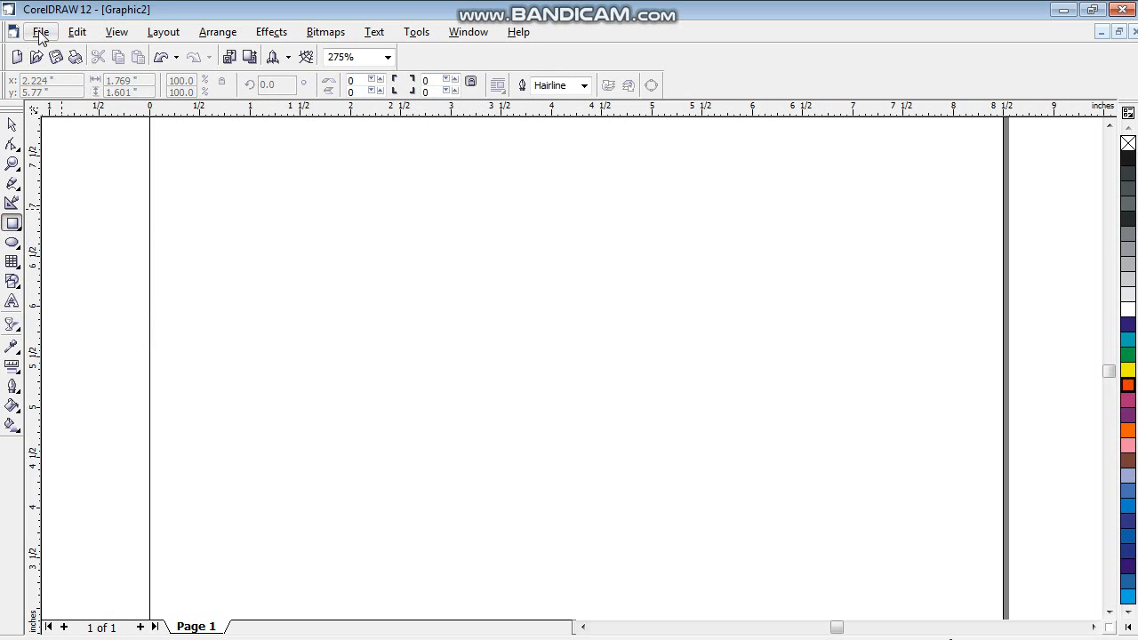
pyautogui.click(40, 33)
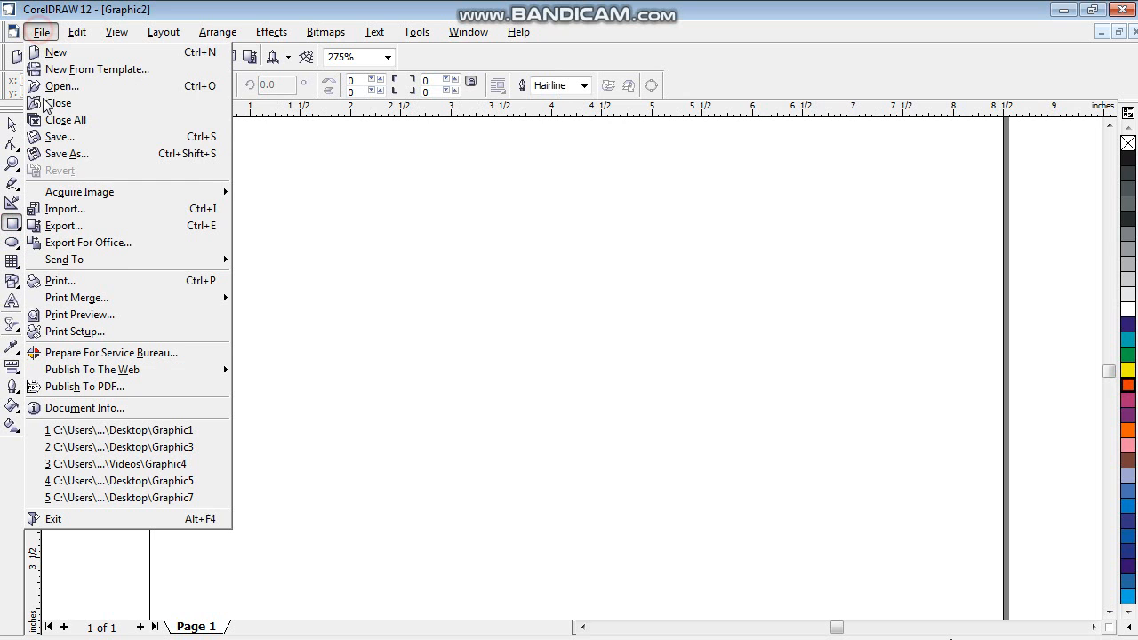
pyautogui.click(71, 212)
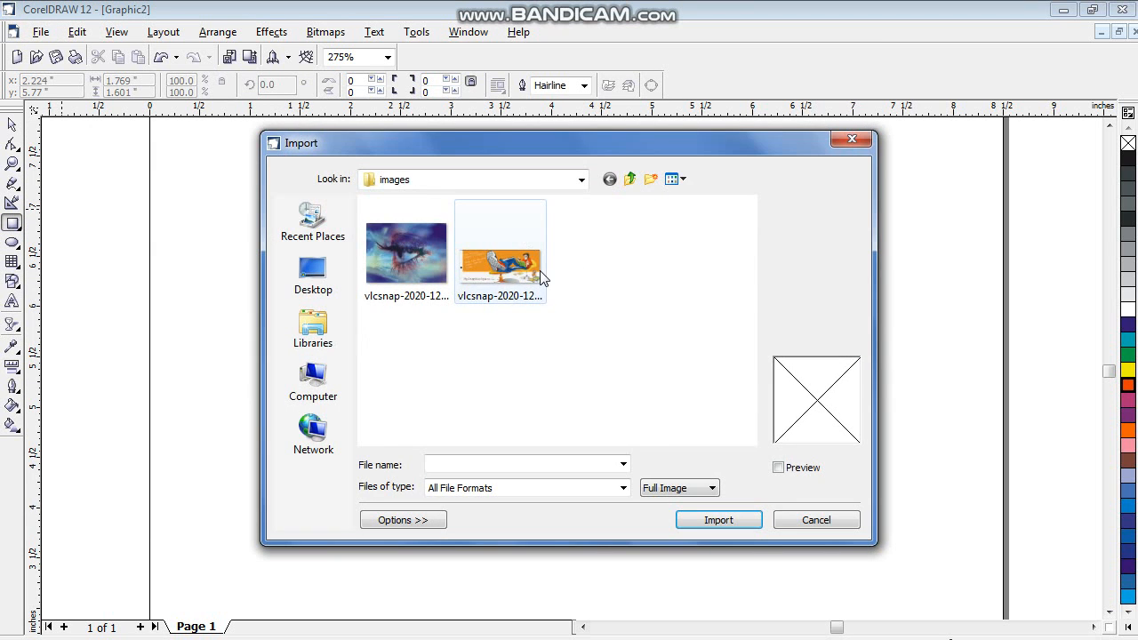
pyautogui.doubleClick(538, 271)
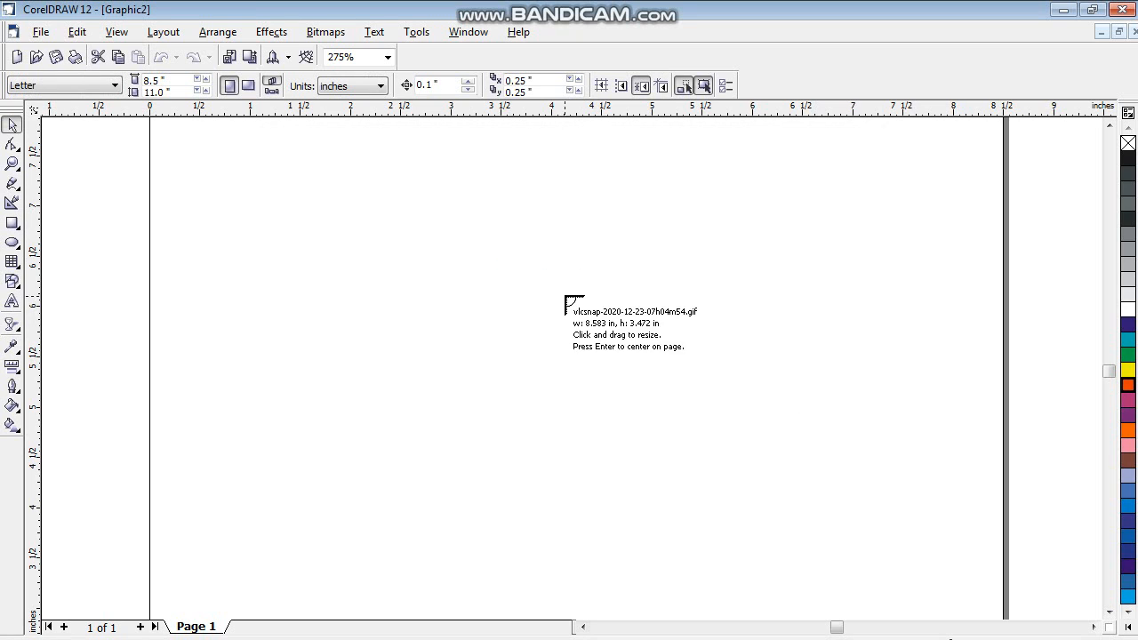
pyautogui.moveTo(365, 203); pyautogui.dragTo(780, 446)
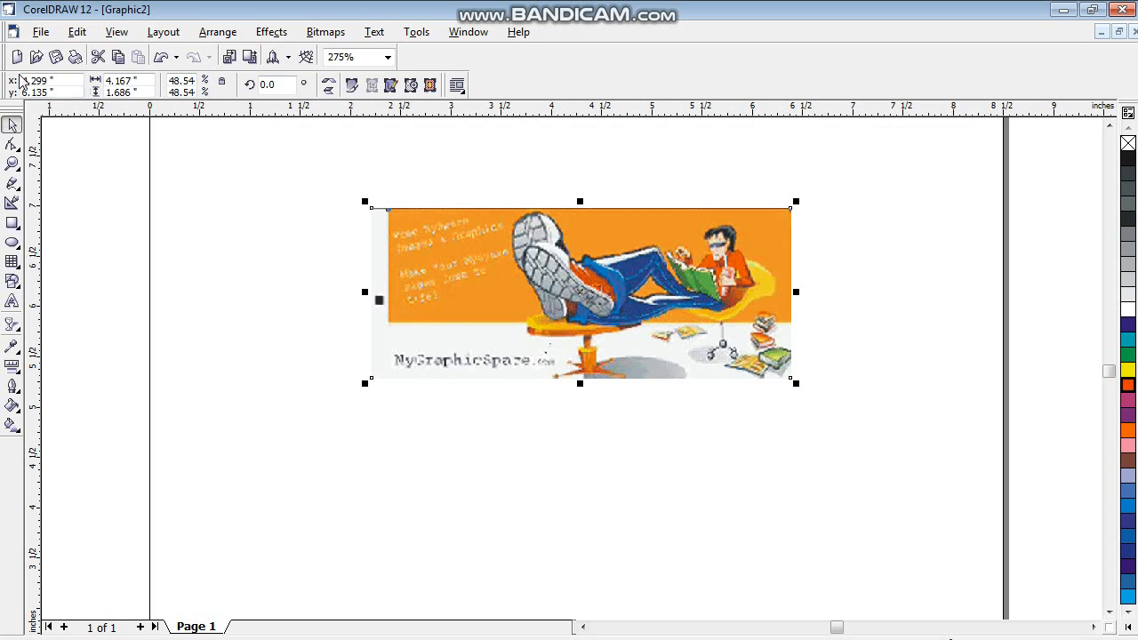
pyautogui.click(40, 33)
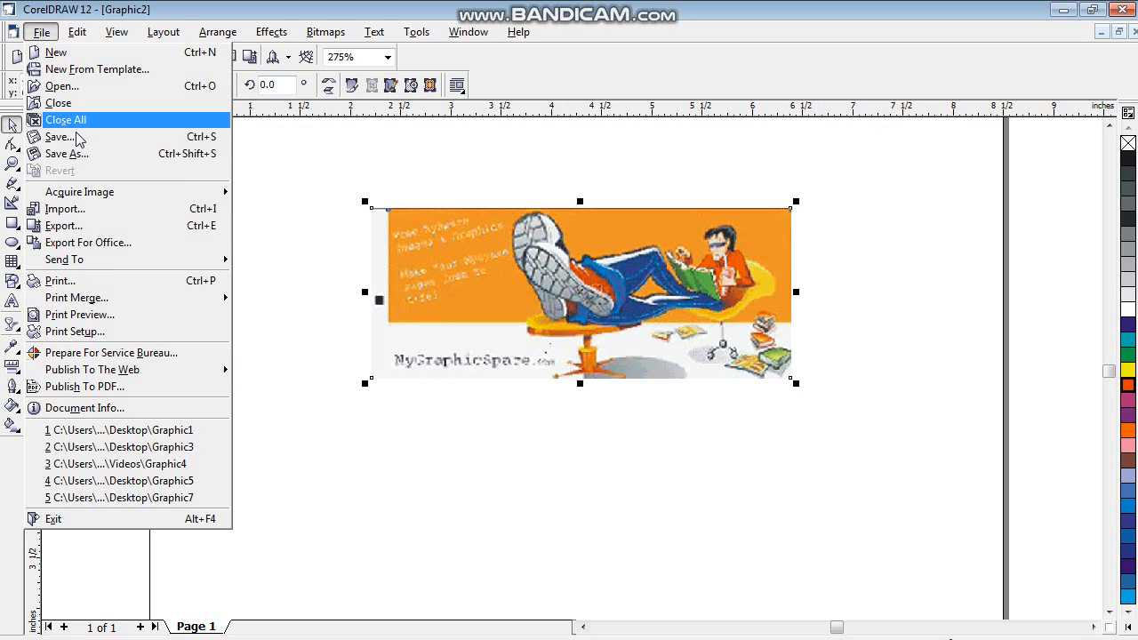
pyautogui.click(64, 209)
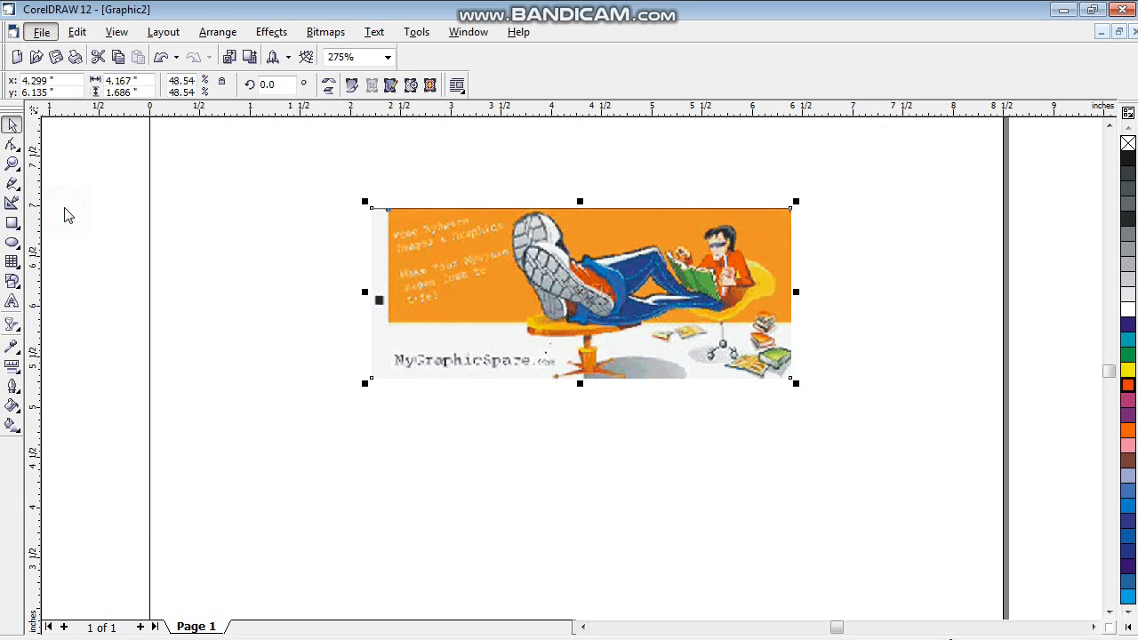
pyautogui.doubleClick(439, 244)
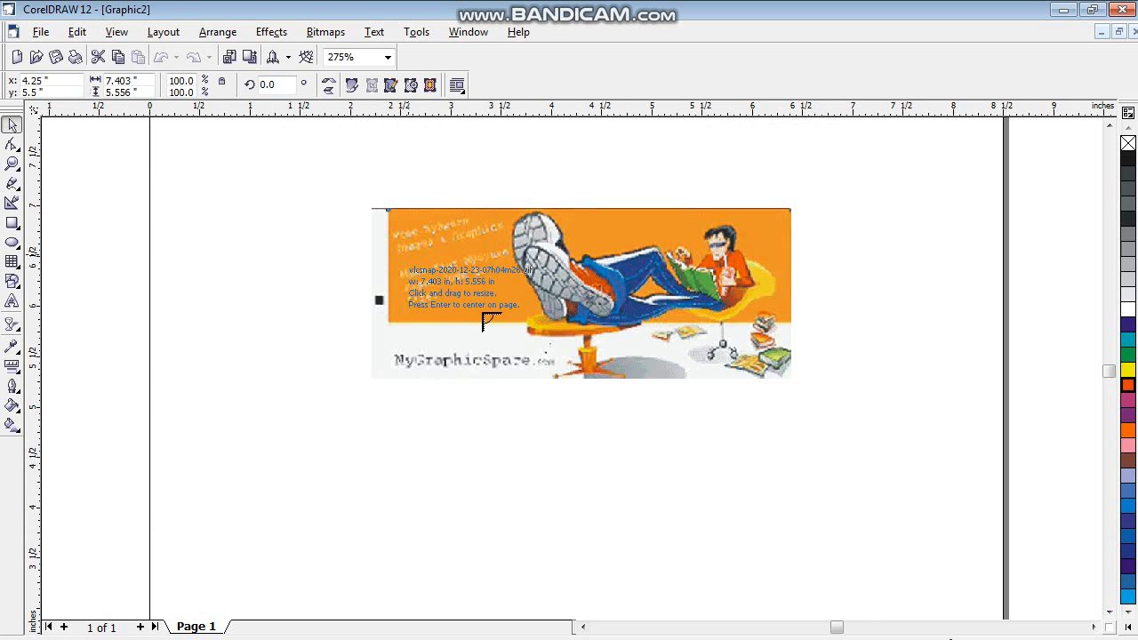
pyautogui.moveTo(366, 203); pyautogui.dragTo(524, 418)
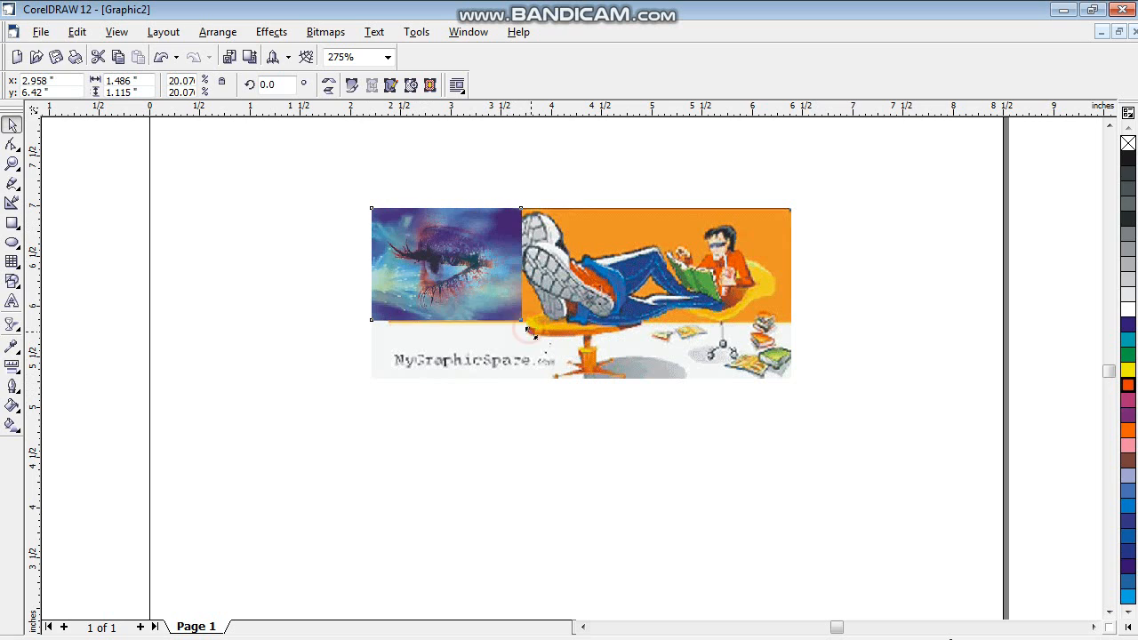
# - Scale the eye image down proportionally from its lower-right corner to about 1.47 by 1.11 inches
pyautogui.click(13, 163)
pyautogui.moveTo(201, 139); pyautogui.dragTo(684, 344)
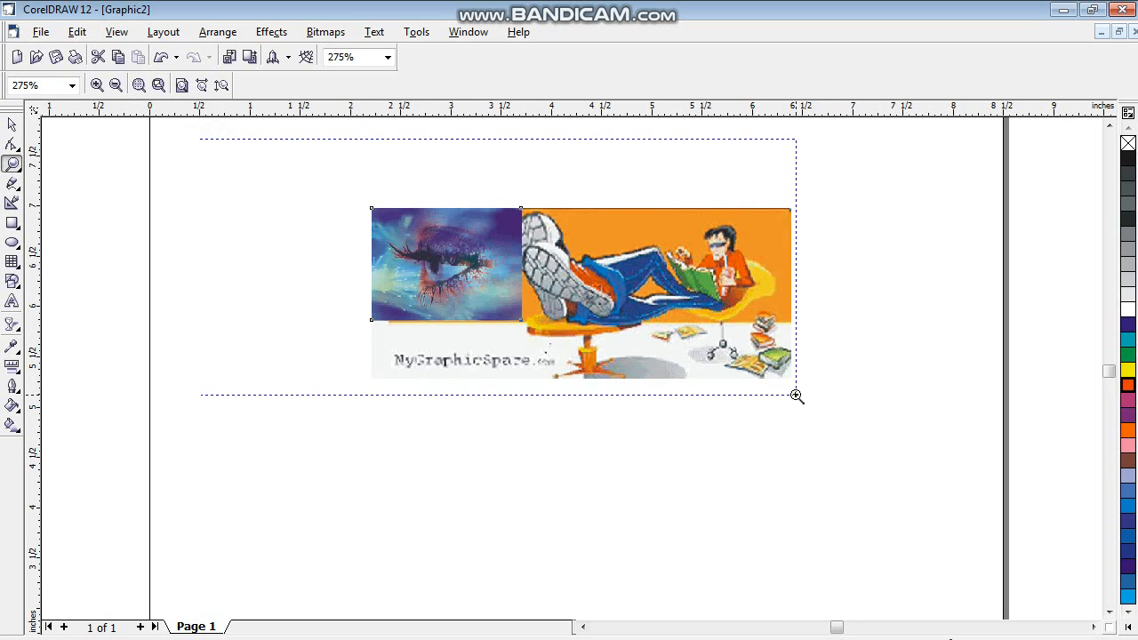
pyautogui.moveTo(797, 396); pyautogui.dragTo(796, 396)
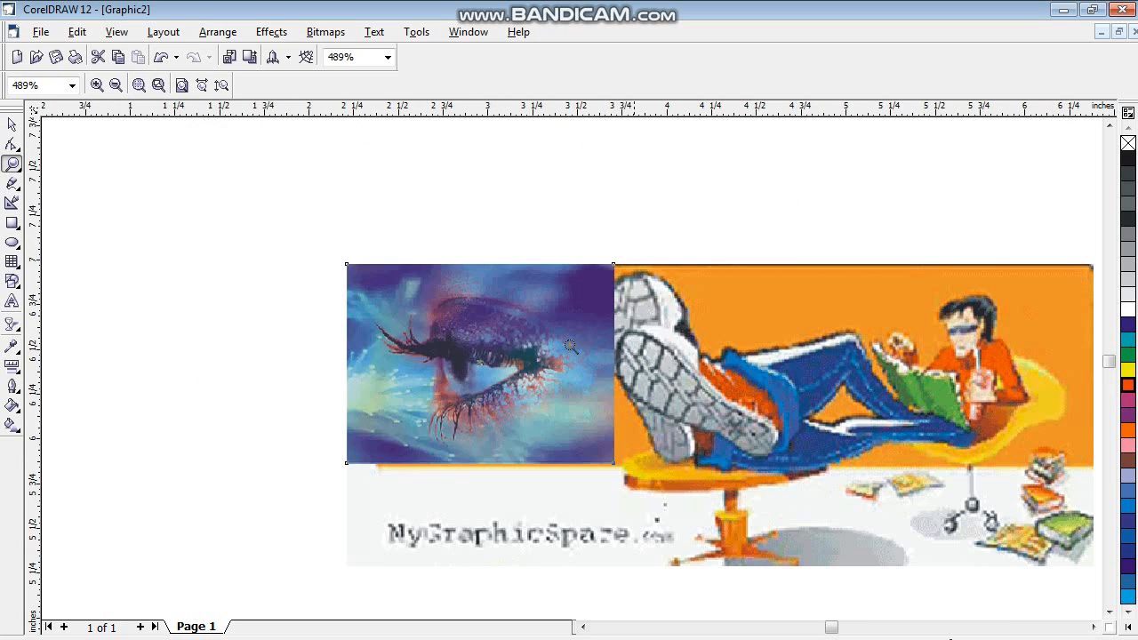
pyautogui.click(12, 124)
pyautogui.click(612, 459)
pyautogui.moveTo(616, 455)
pyautogui.mouseDown()
pyautogui.moveTo(627, 464)
pyautogui.moveTo(611, 459)
pyautogui.mouseUp()
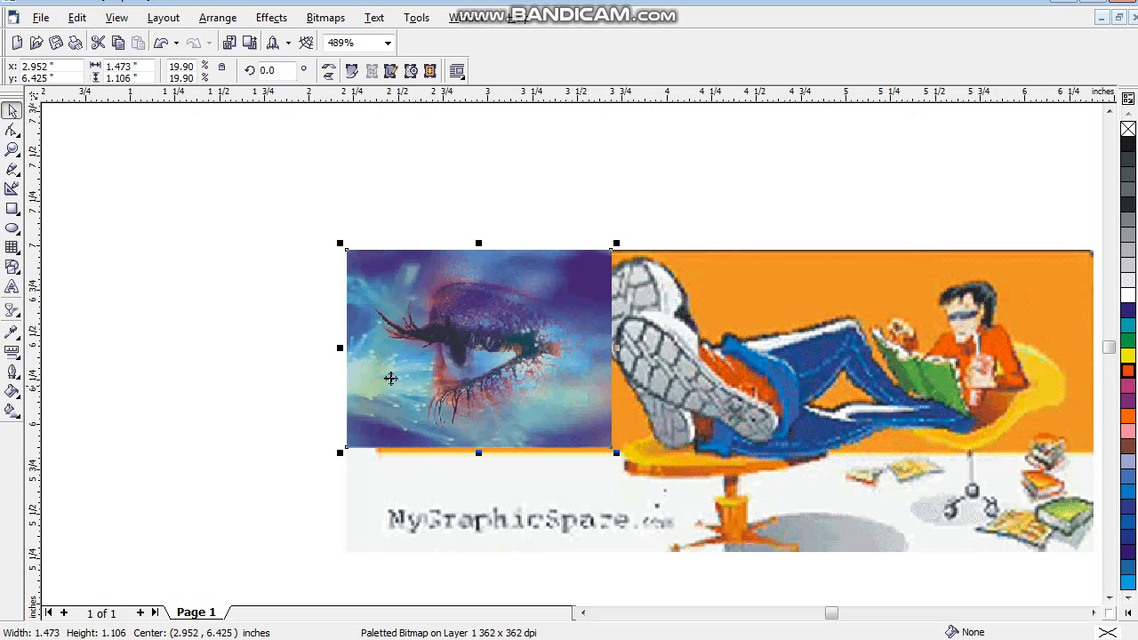
# - Narrow the eye image from its left side to about 1.34 inches wide, near the orange area's left edge
pyautogui.moveTo(339, 348); pyautogui.dragTo(381, 360)
pyautogui.moveTo(500, 352)
pyautogui.mouseDown()
pyautogui.moveTo(514, 380)
pyautogui.moveTo(493, 354)
pyautogui.mouseUp()
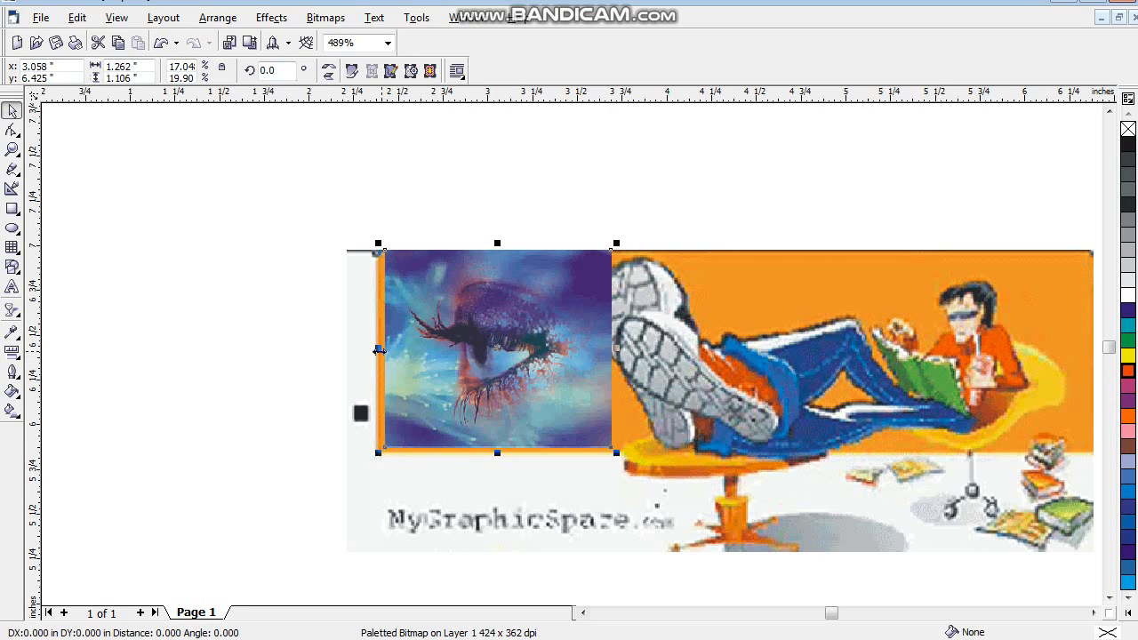
pyautogui.moveTo(375, 347); pyautogui.dragTo(365, 347)
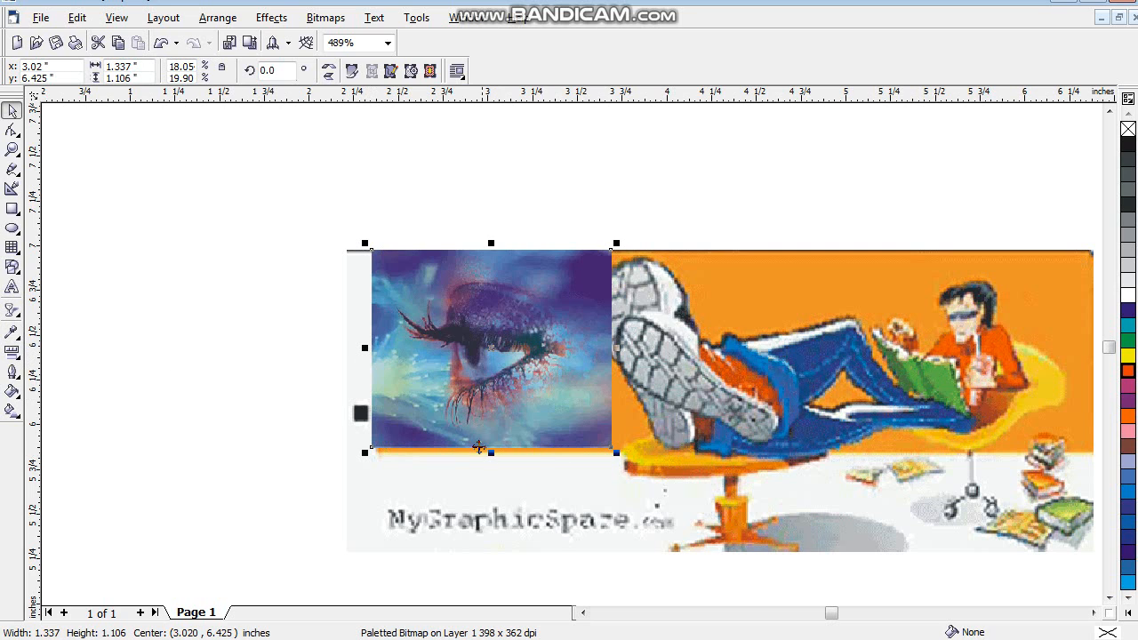
pyautogui.moveTo(494, 452); pyautogui.dragTo(495, 454)
# - Apply a linear Interactive Transparency across the eye image, fading it from its left edge toward its right edge into the banner
pyautogui.click(14, 301)
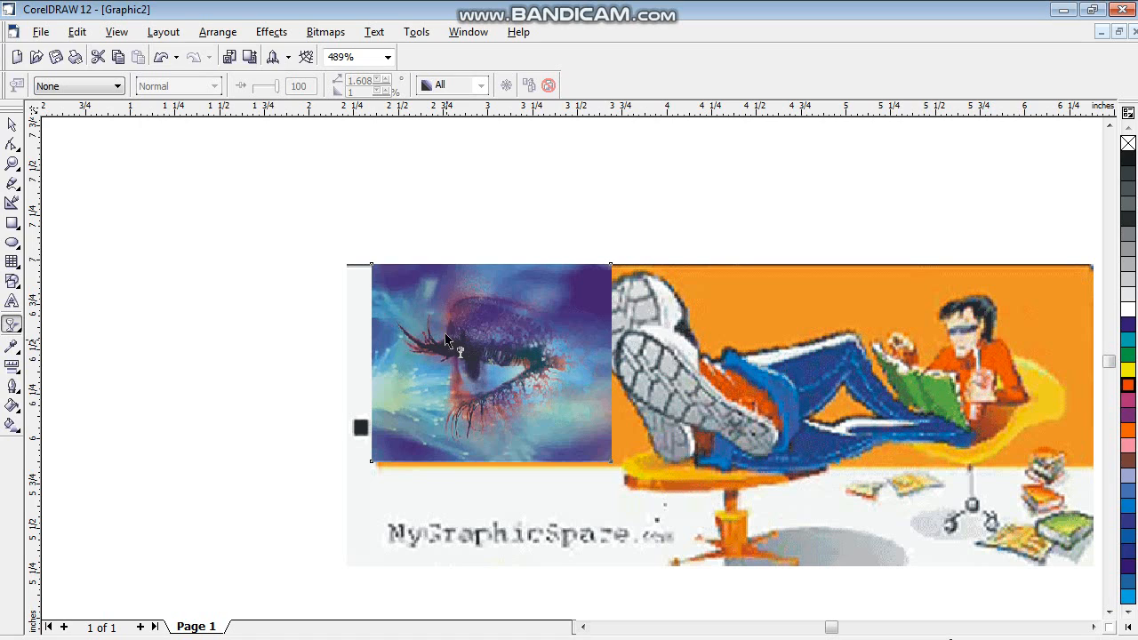
pyautogui.click(12, 124)
pyautogui.click(518, 409)
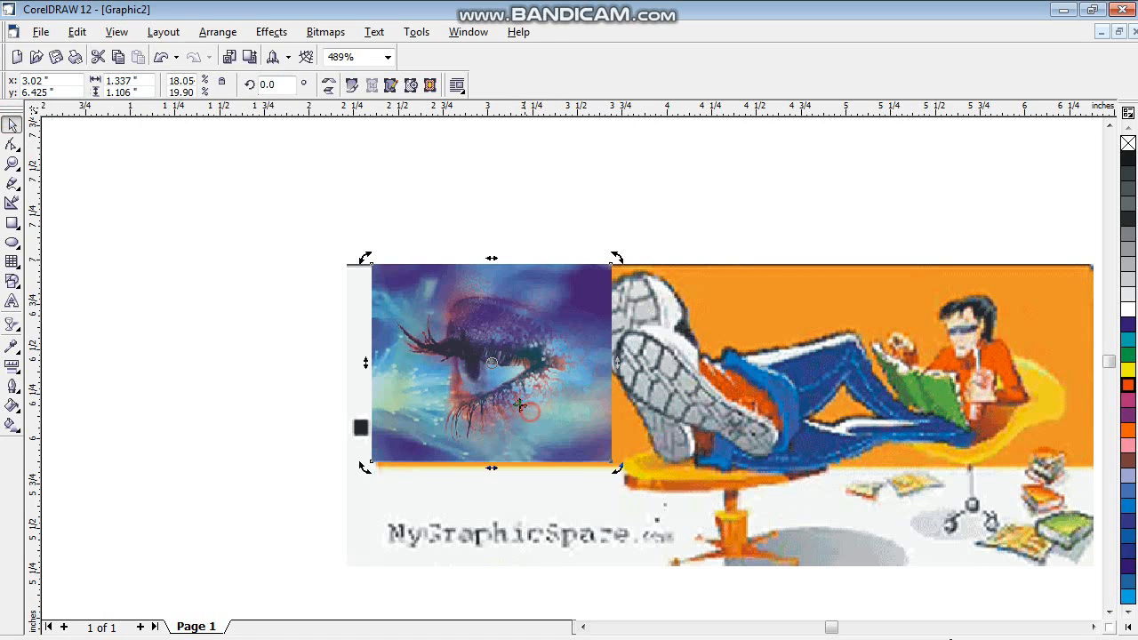
pyautogui.click(11, 327)
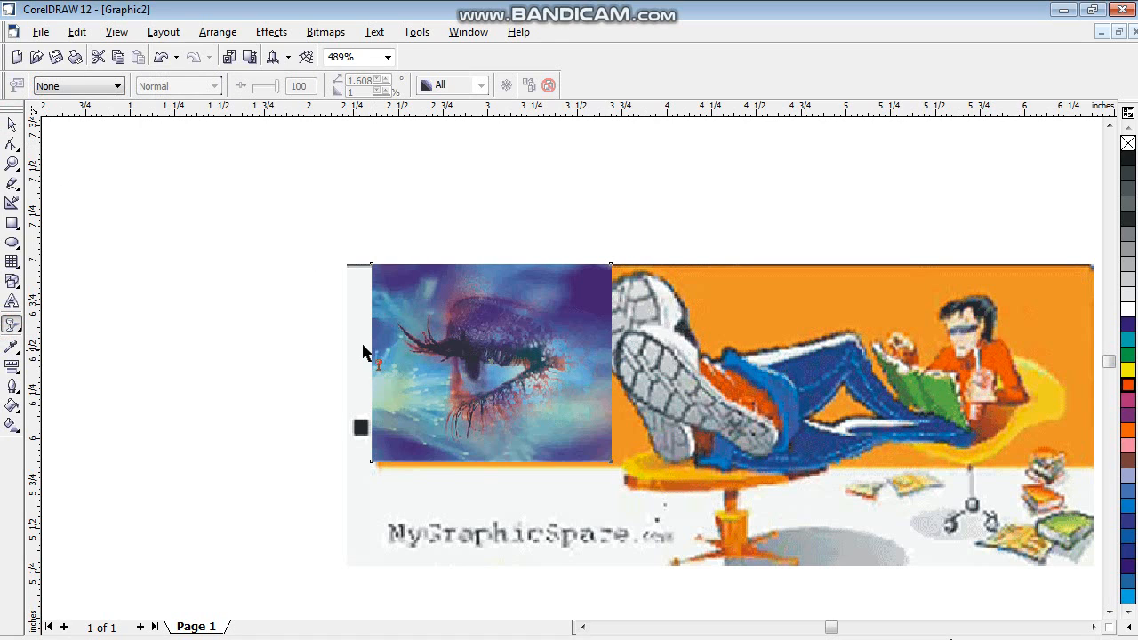
pyautogui.moveTo(365, 352); pyautogui.dragTo(600, 359)
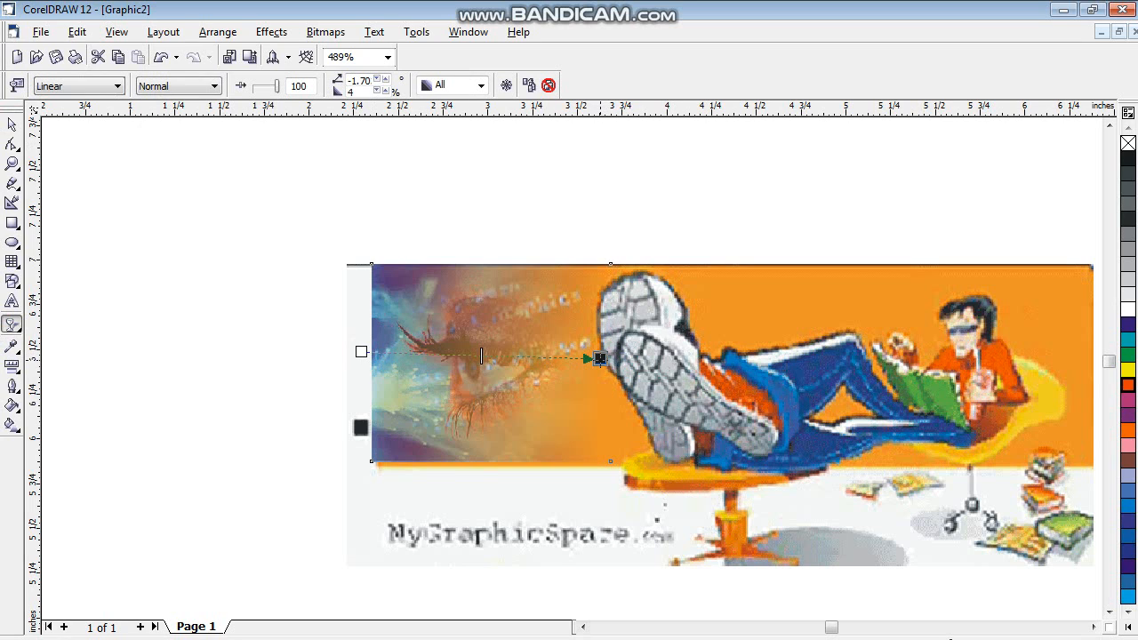